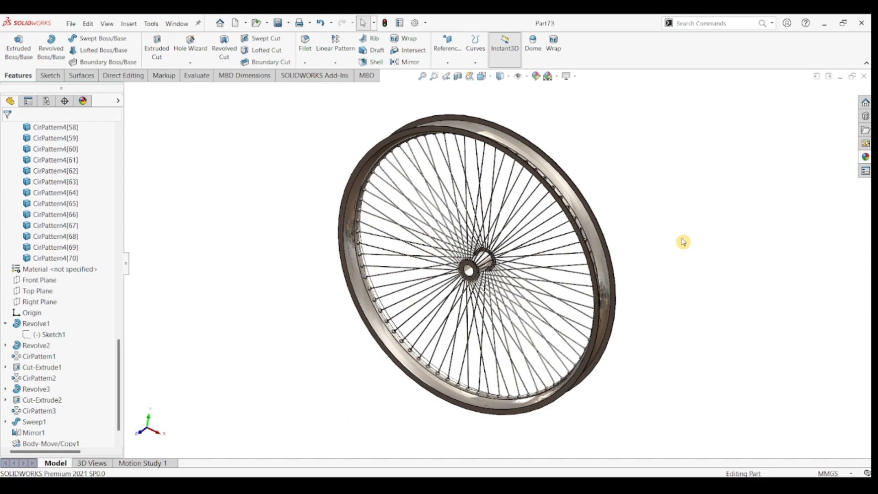
Create a new part document and start a sketch on the Top Plane
mouse_move(684, 242)
middle_down()
mouse_move(597, 255)
mouse_move(647, 234)
mouse_move(679, 231)
middle_up()
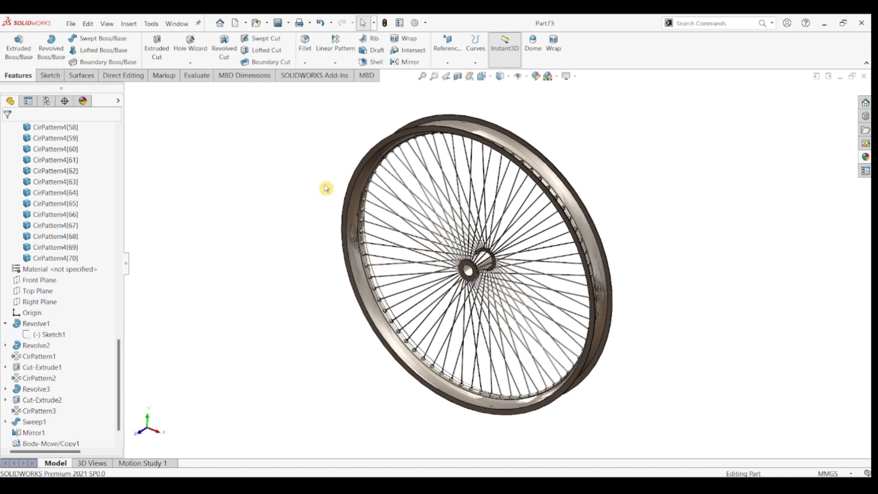
click(71, 25)
click(85, 40)
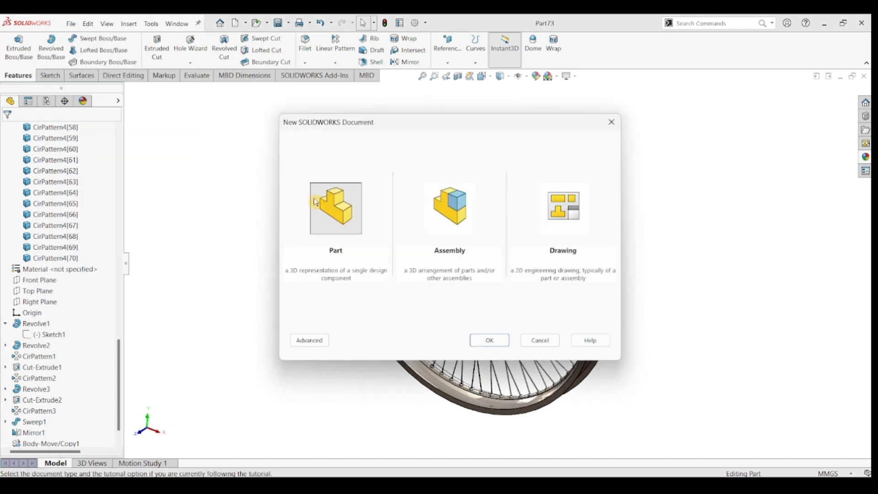
click(482, 346)
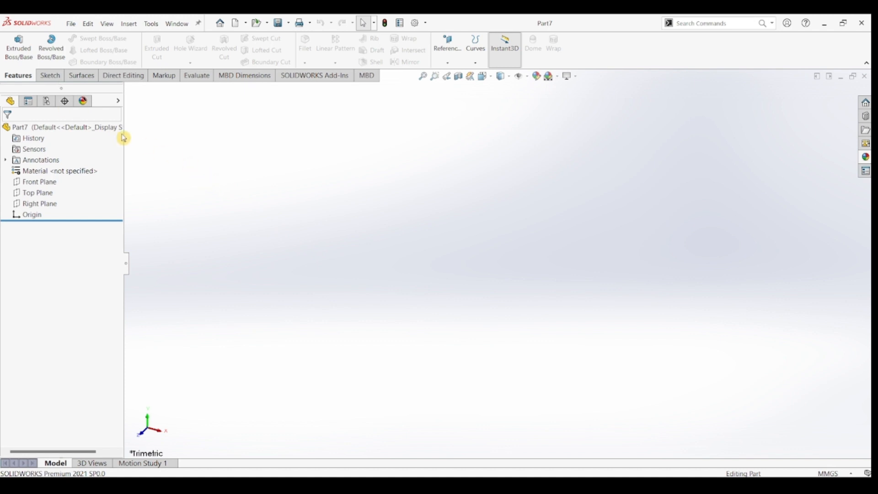
click(50, 76)
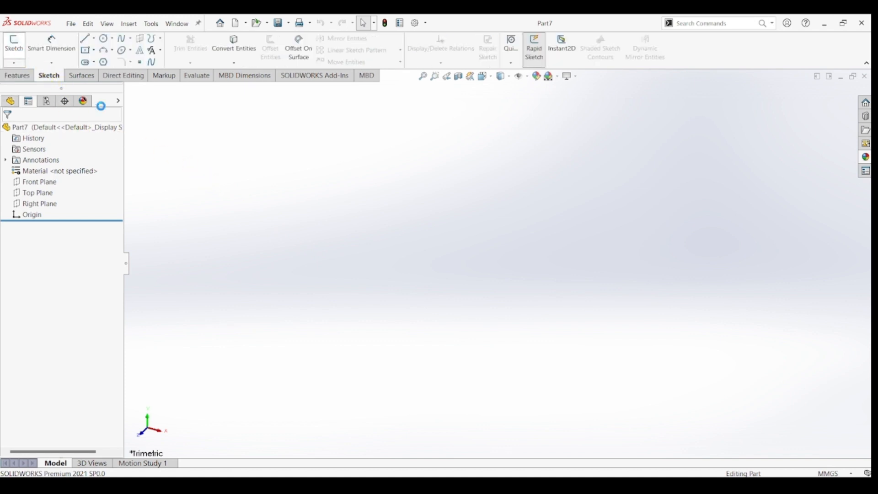
click(338, 262)
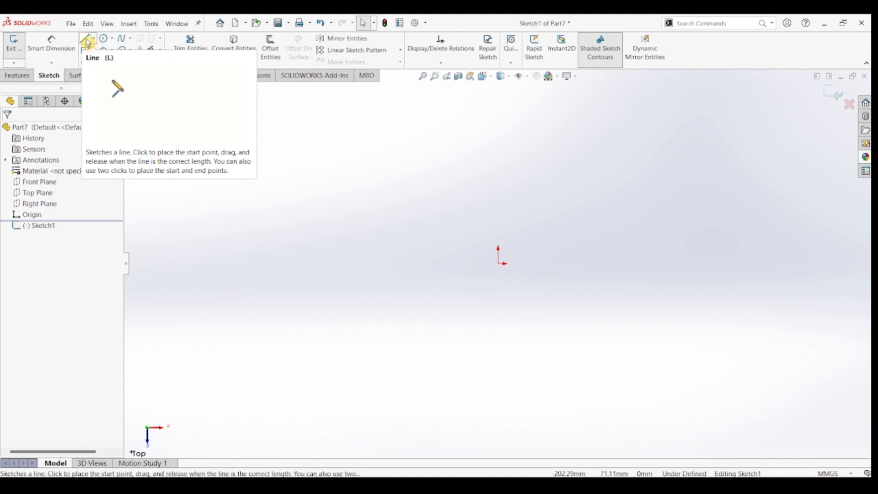
Sketch a vertical line about 65.5 mm long away from the origin, with an inward horizontal line about 20 mm long at each end
click(86, 40)
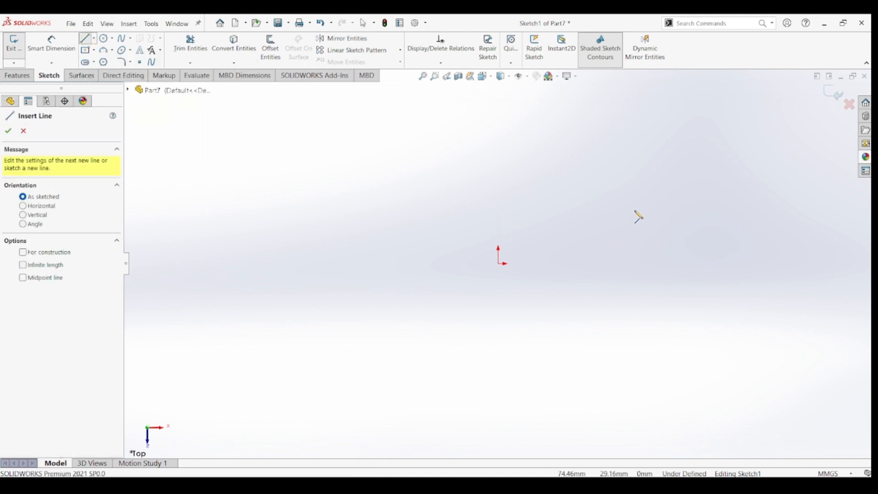
click(635, 211)
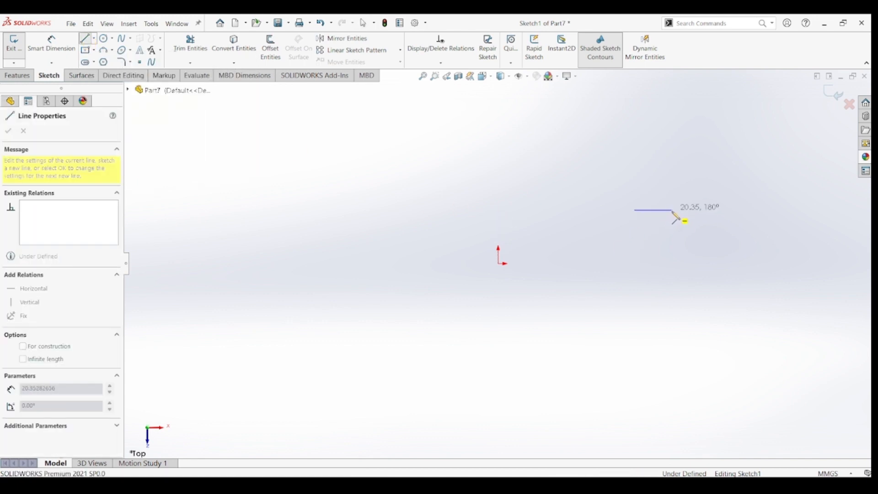
click(672, 211)
click(673, 330)
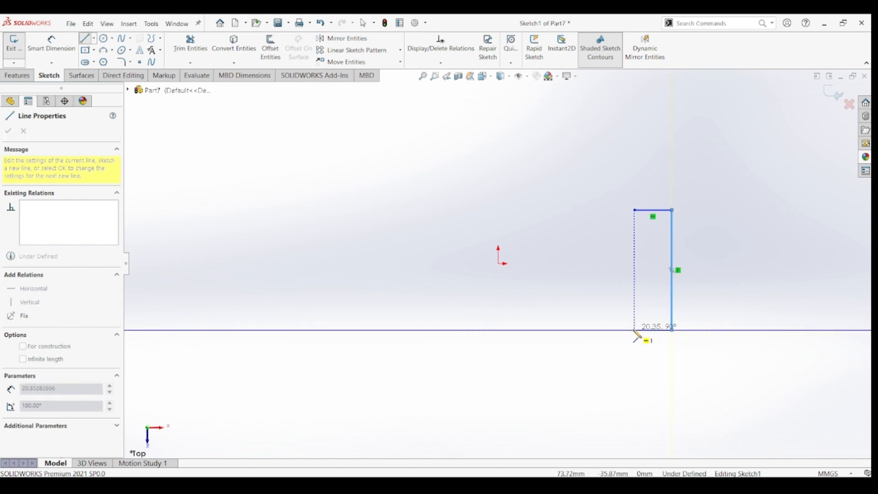
double_click(635, 330)
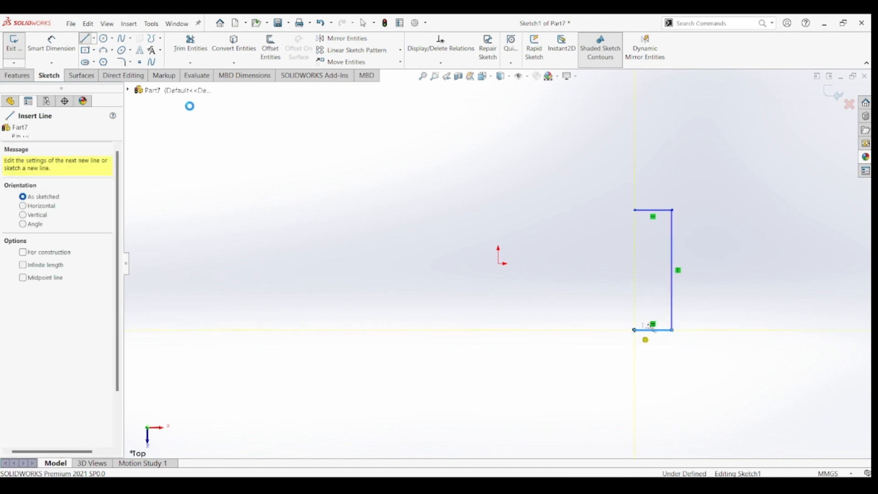
key(Escape)
Close the profile with a three-point arc of about 80 mm radius between the open line ends, bulging towards the origin
click(104, 53)
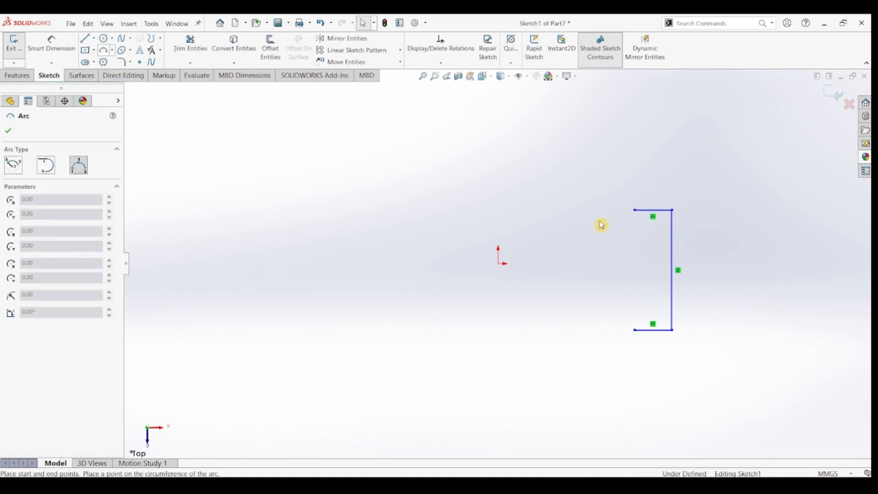
click(634, 210)
click(636, 330)
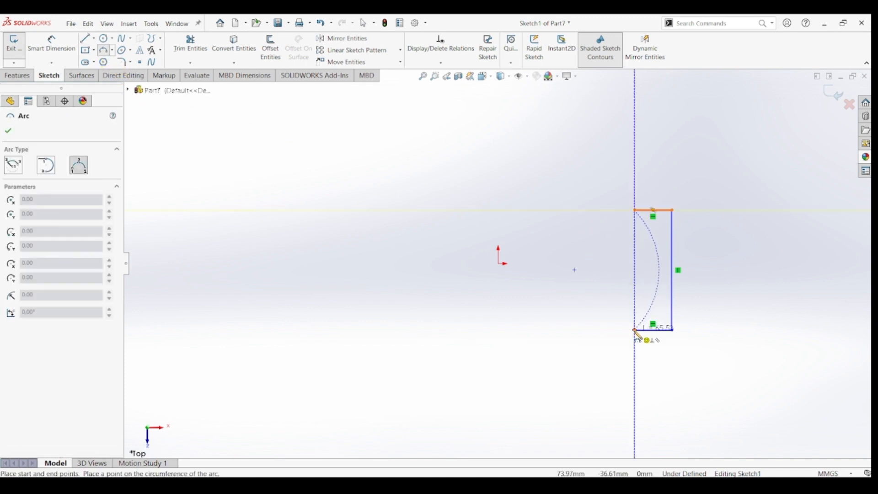
click(622, 286)
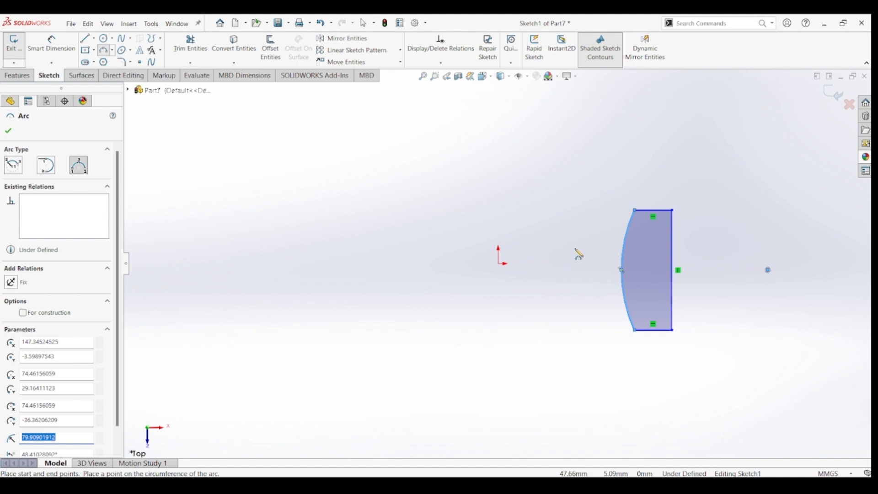
key(Escape)
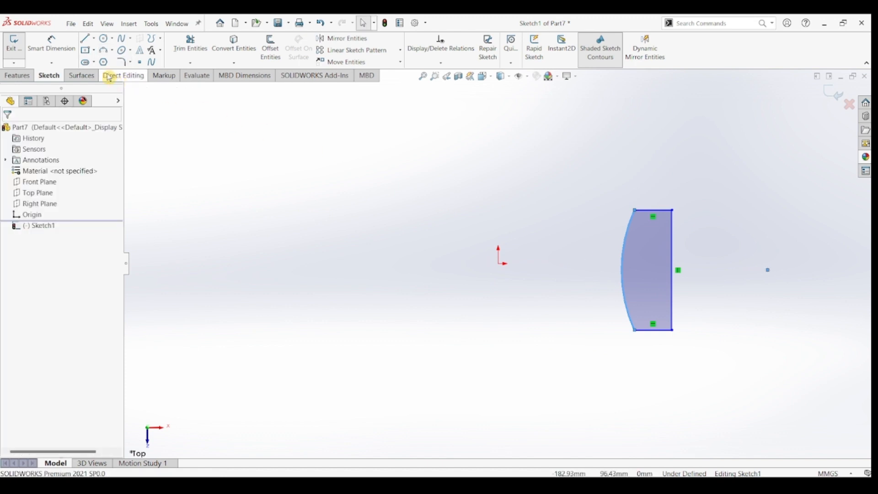
Dimension the horizontal distance from the origin to the profile's vertical line as 205 mm
click(51, 44)
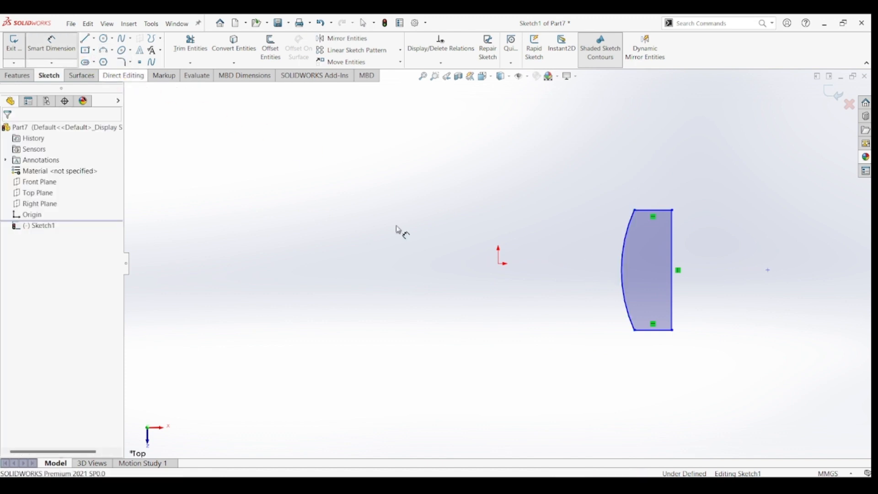
click(500, 265)
click(673, 279)
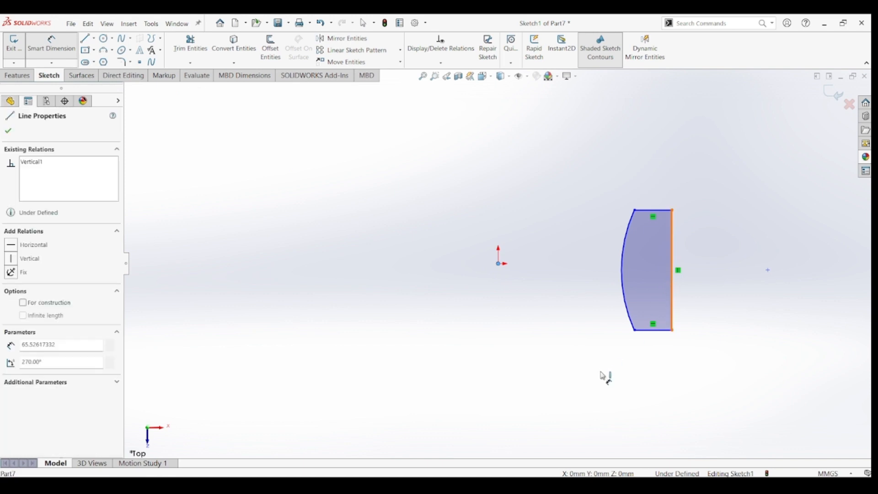
click(600, 382)
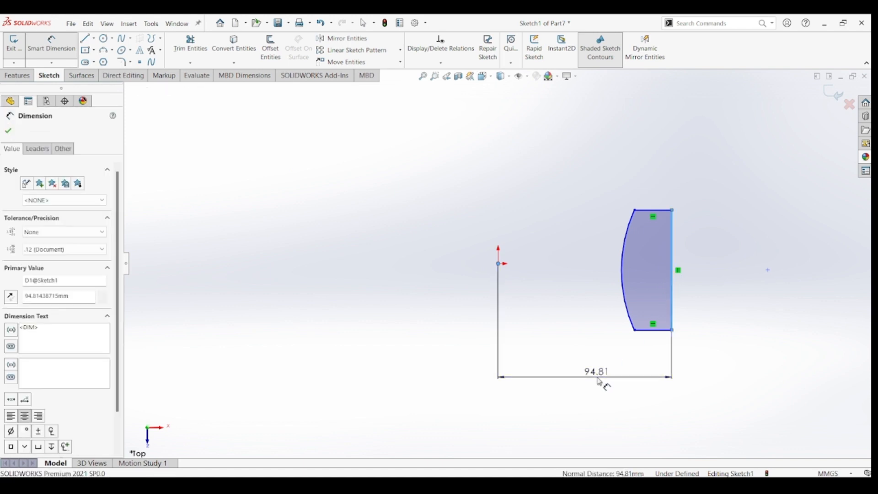
text(205)
key(Return)
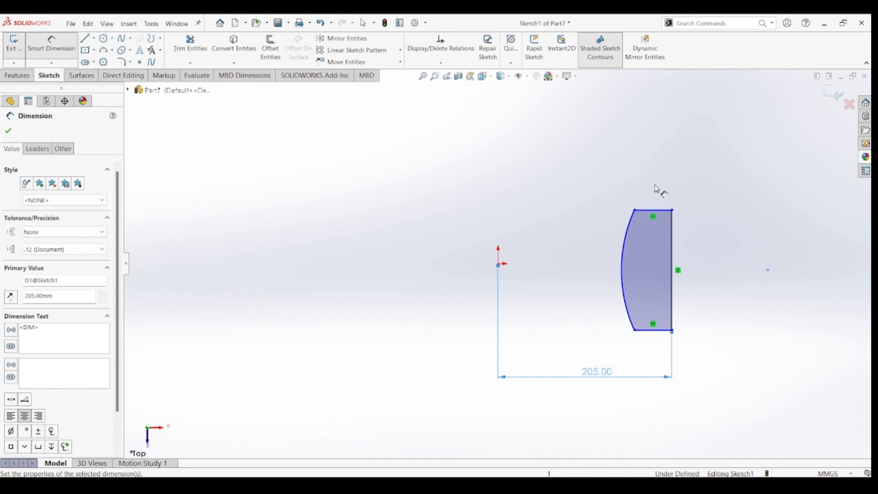
Dimension the profile's upper horizontal line as 8 mm and its arc radius as 30 mm
click(656, 210)
click(653, 195)
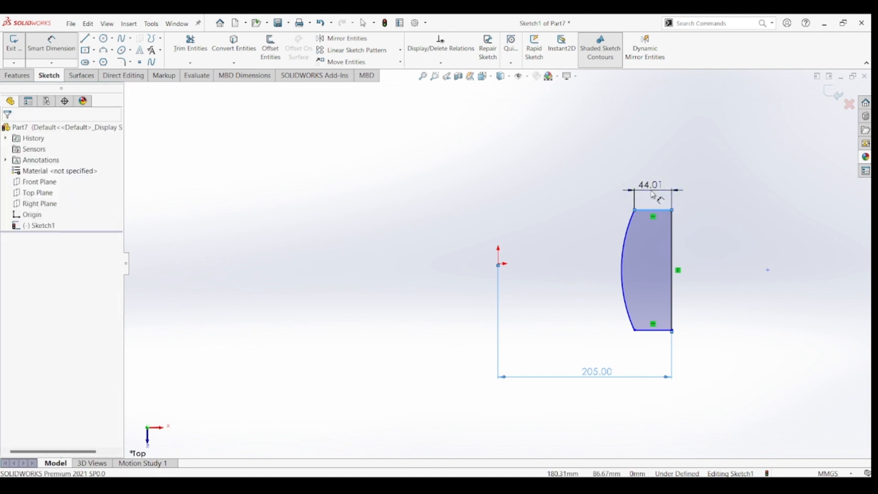
click(654, 195)
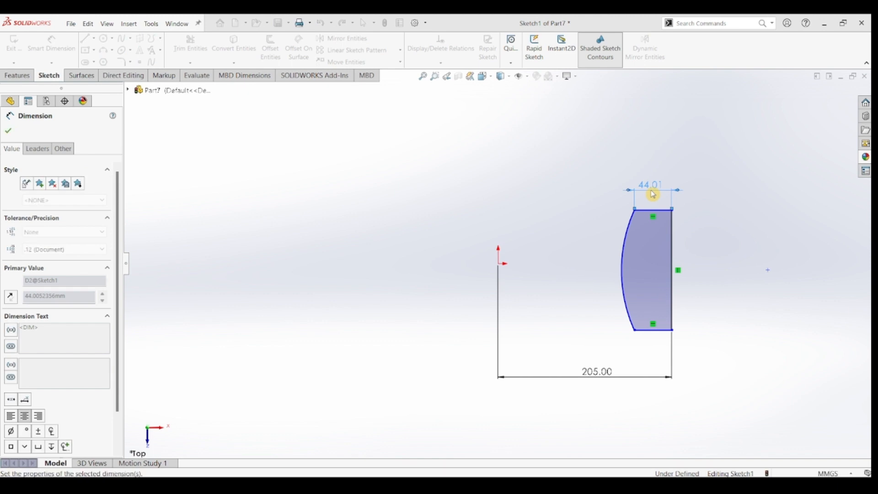
click(656, 253)
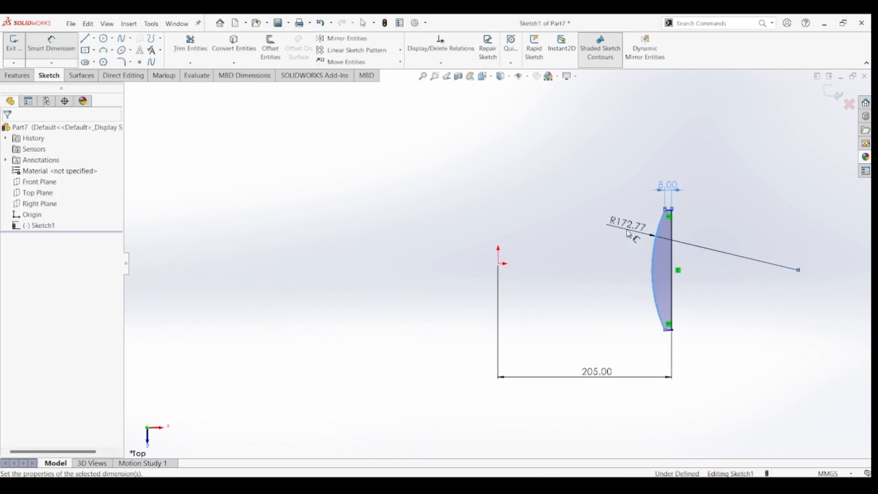
click(629, 233)
text(30)
key(Return)
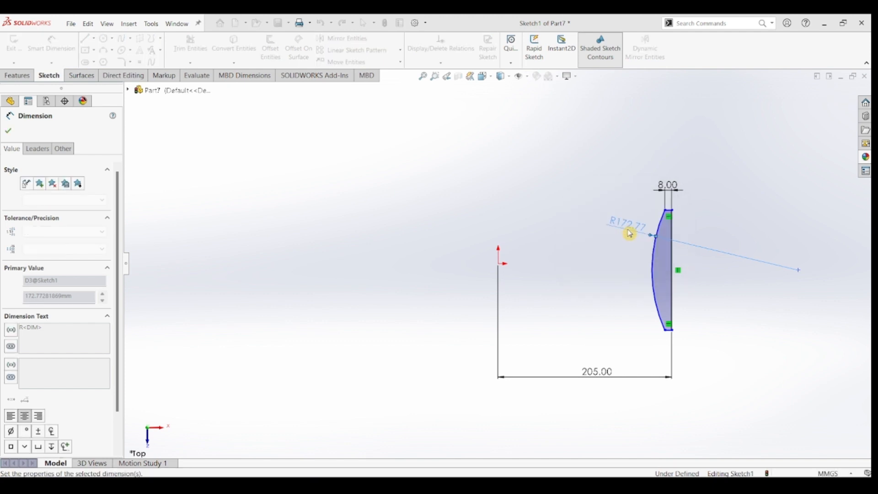
key(Escape)
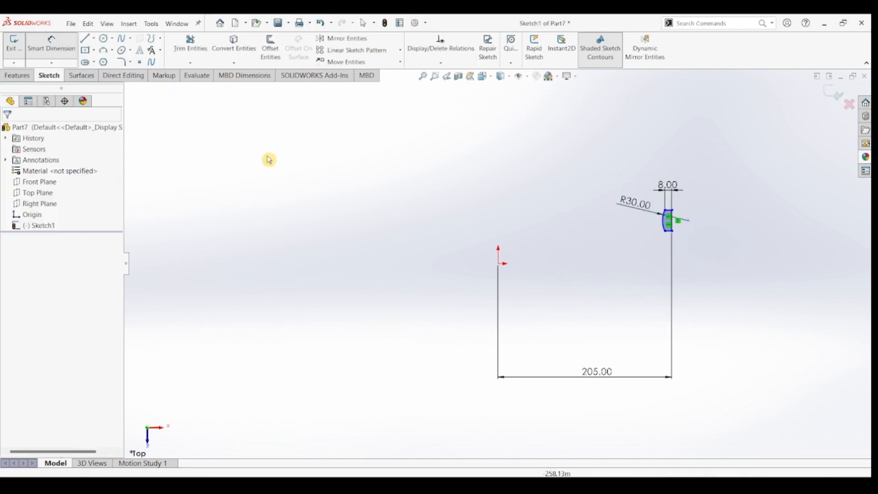
Draw two centerlines from the origin, a horizontal one about 110 mm long and a vertical one about 91.5 mm long
click(94, 39)
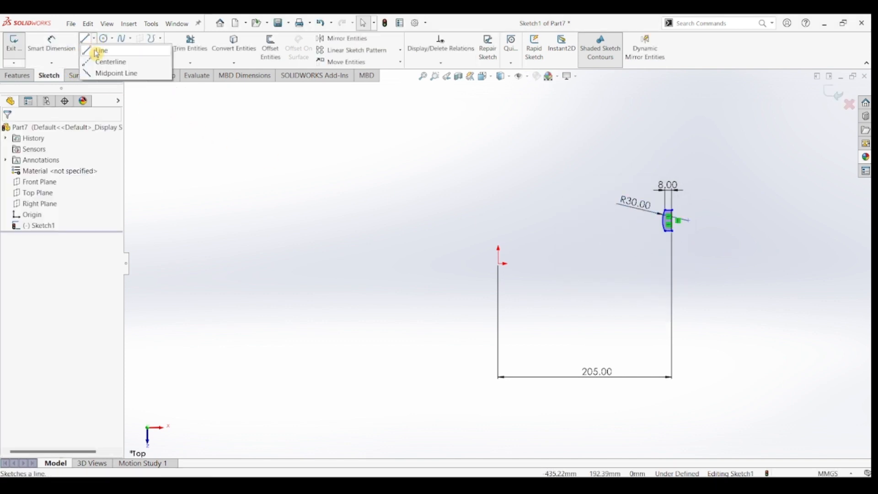
click(92, 59)
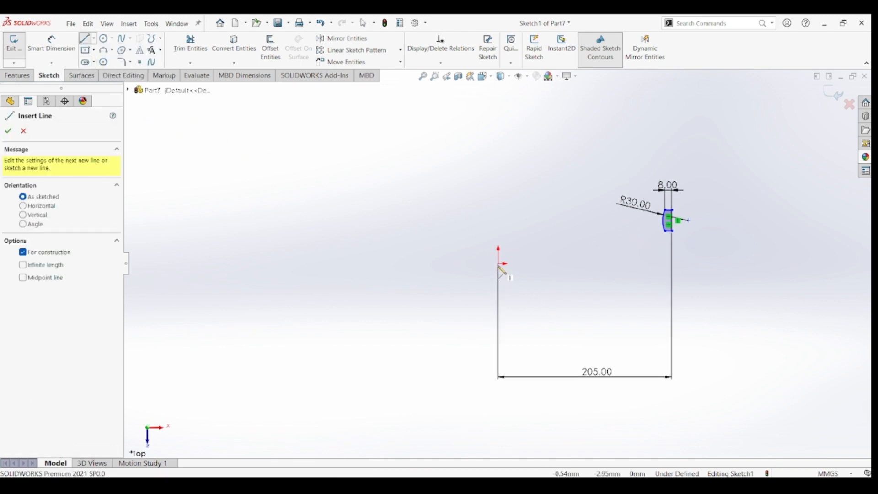
click(503, 264)
click(592, 264)
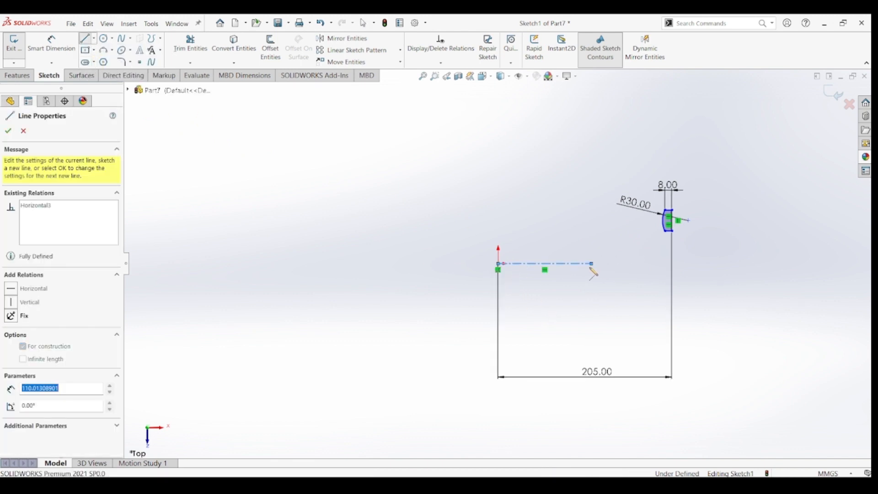
key(Escape)
click(498, 264)
click(498, 187)
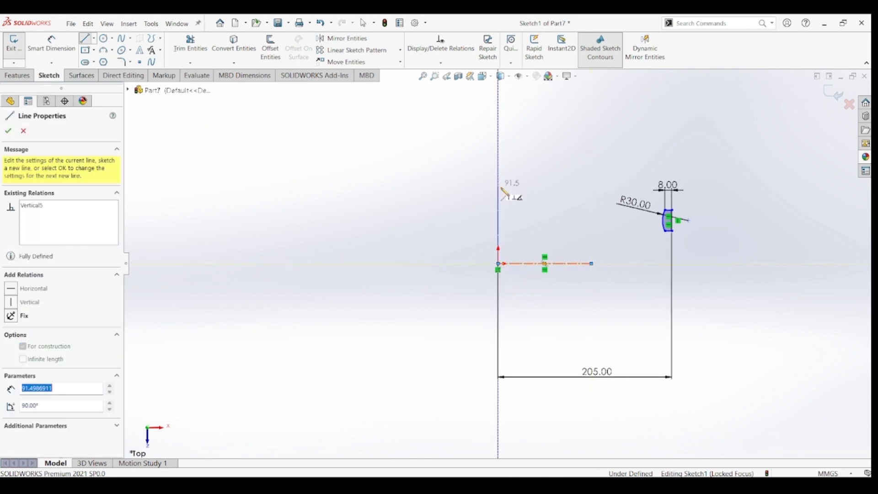
key(Escape)
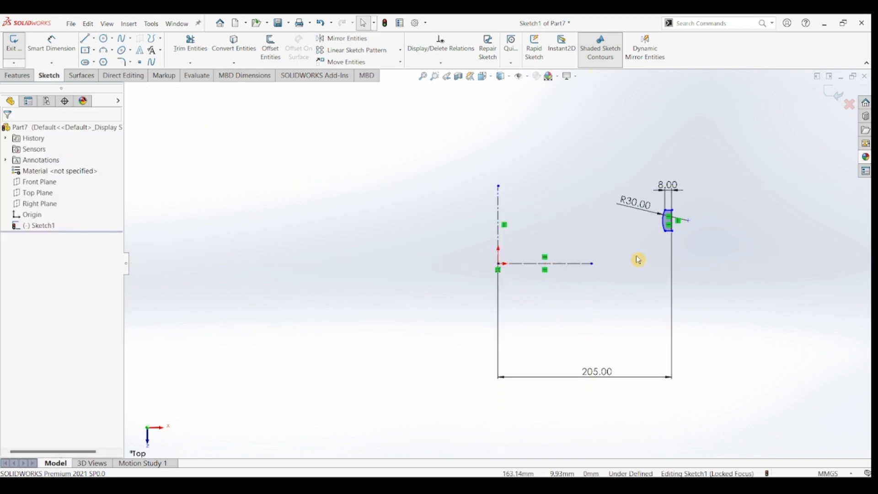
Try to make the profile's two short horizontal lines symmetric about the horizontal centerline
scroll(680, 244, down, 4)
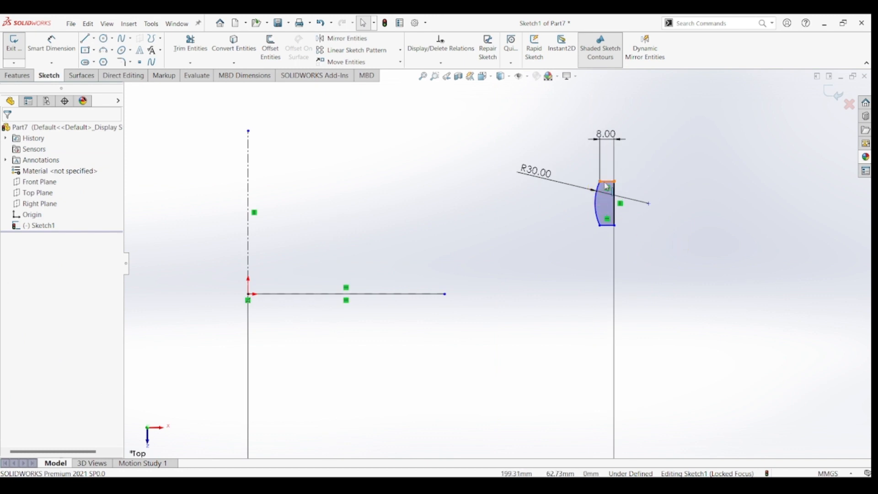
click(593, 194)
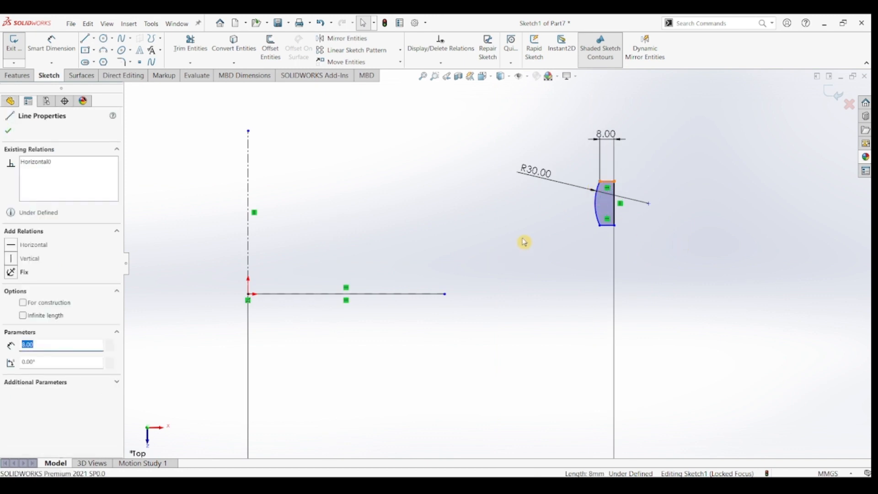
ctrl+click(413, 294)
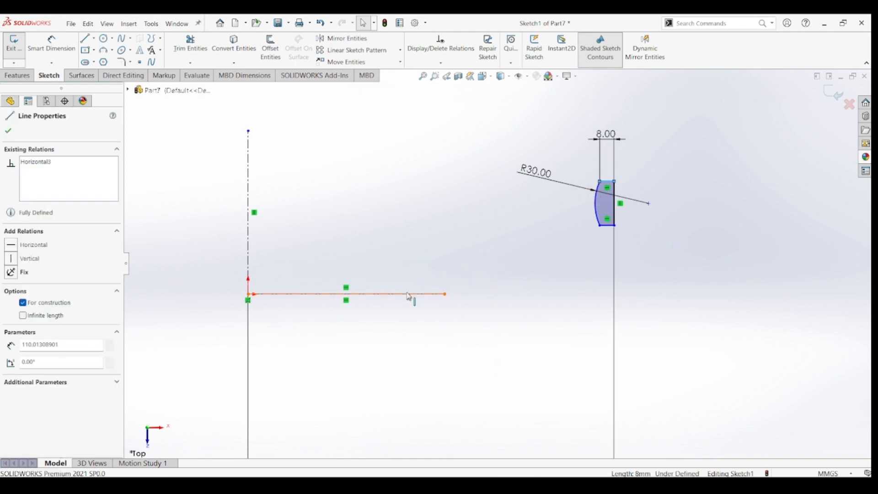
ctrl+click(609, 226)
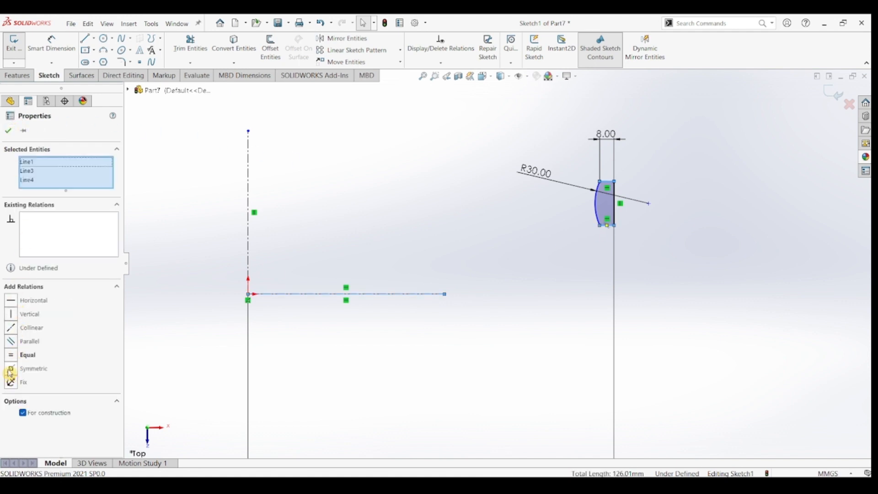
click(10, 371)
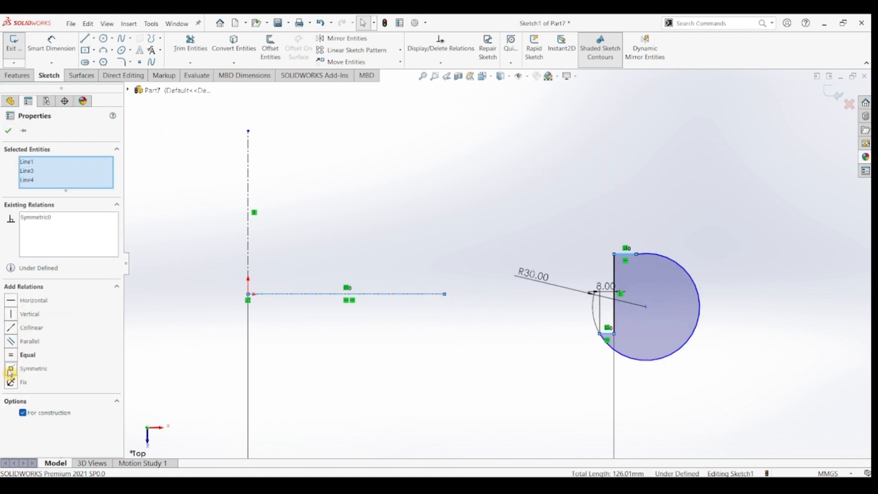
click(10, 133)
scroll(615, 336, down, 5)
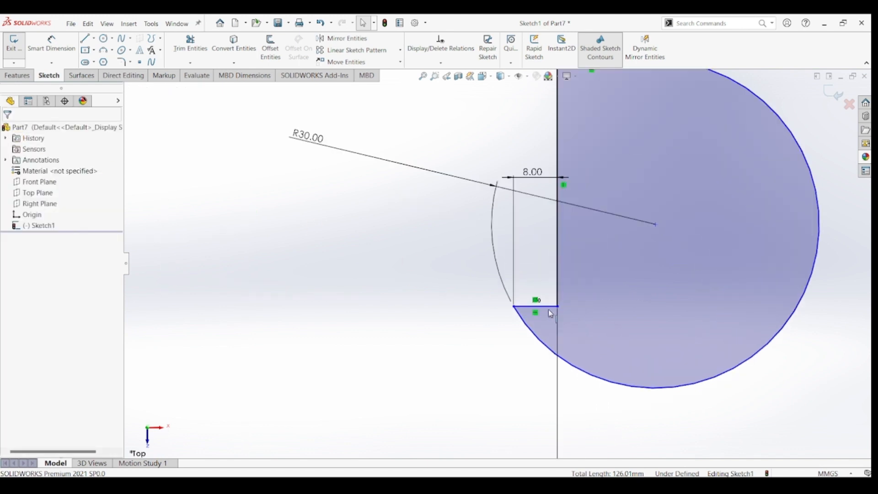
drag(538, 261, 538, 124)
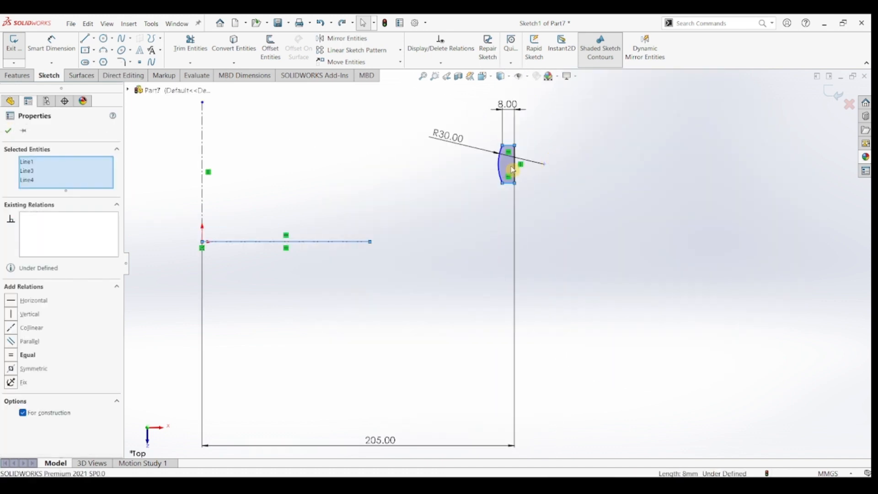
Add a vertical relation between the two end points of the profile's R30 arc
scroll(510, 169, down, 3)
click(514, 192)
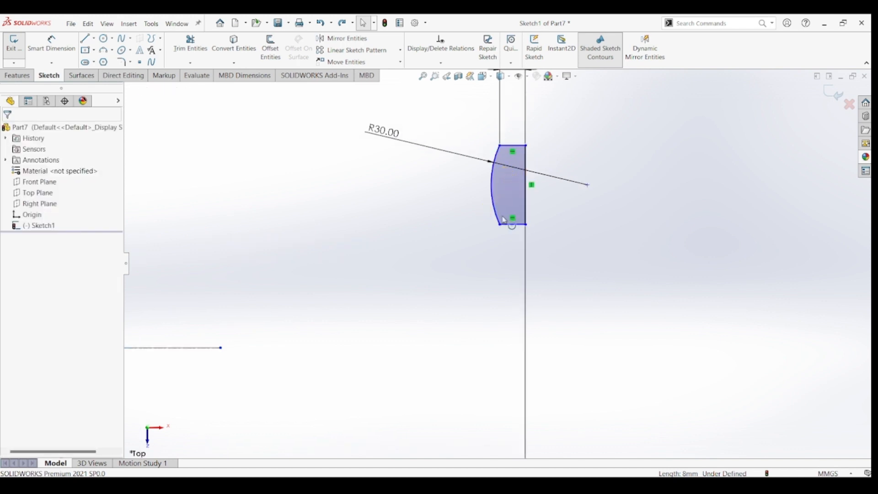
scroll(517, 151, up, 3)
scroll(504, 220, down, 3)
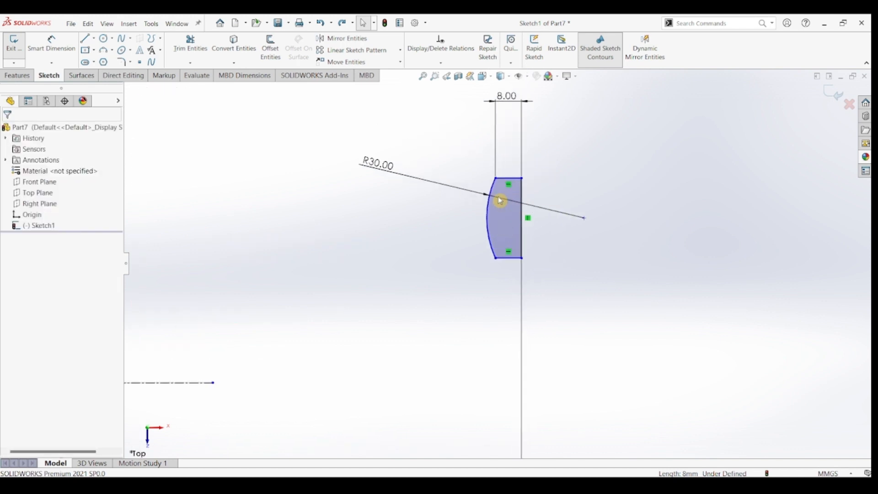
click(497, 258)
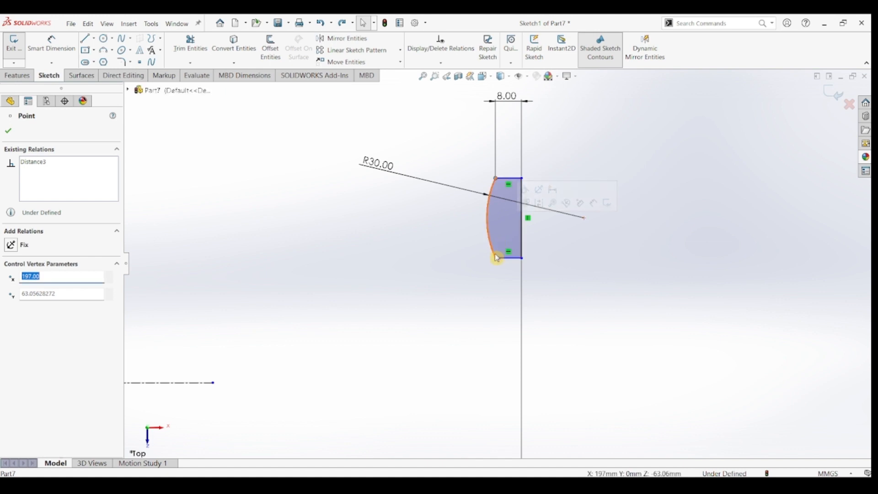
ctrl+click(496, 178)
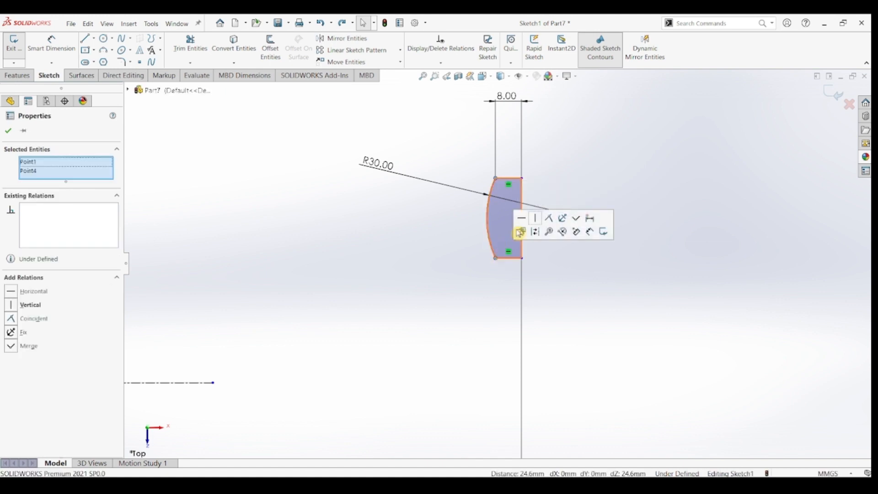
click(537, 220)
click(552, 304)
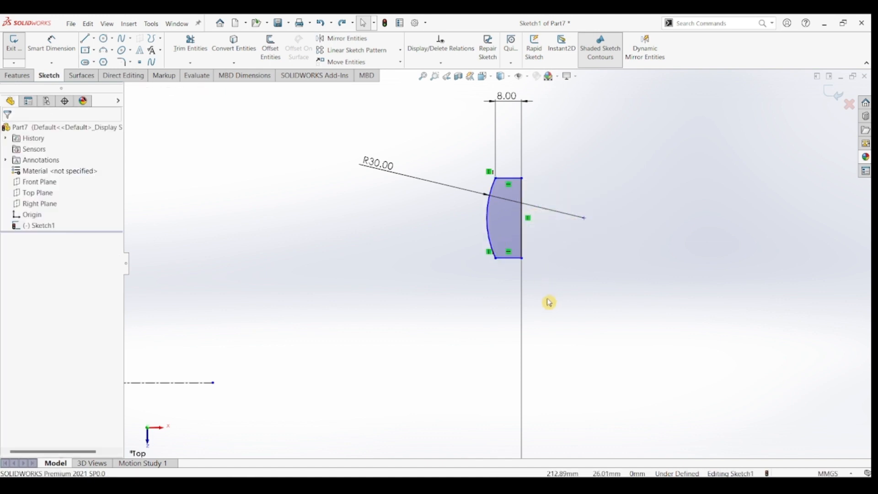
Move the profile down by its arc centre until it straddles the level of the horizontal centerline
click(514, 259)
click(499, 405)
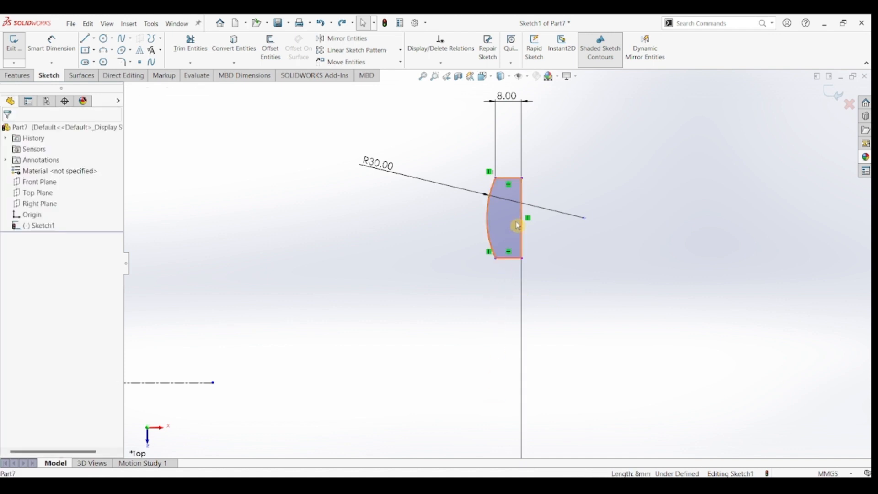
drag(522, 209, 521, 333)
click(517, 340)
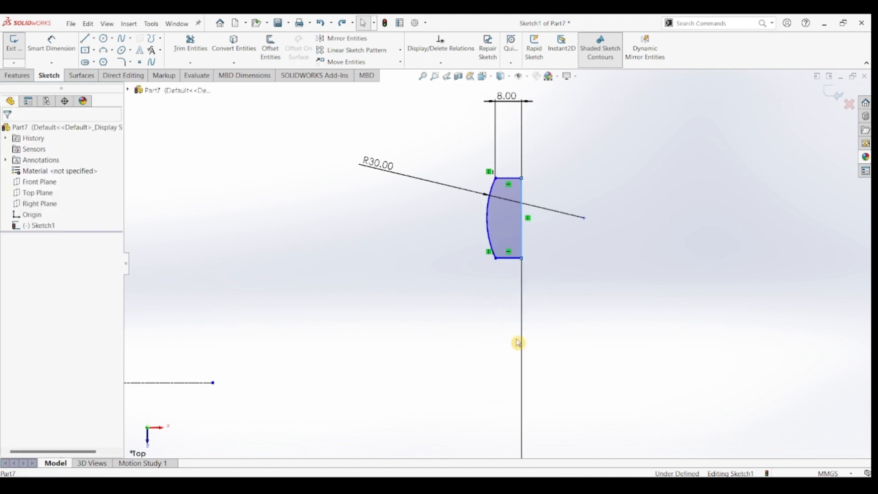
click(522, 192)
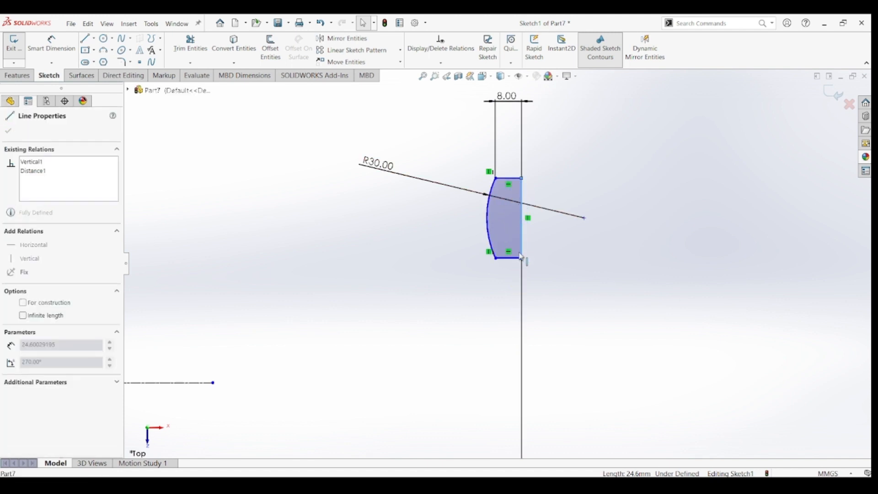
drag(584, 219, 571, 380)
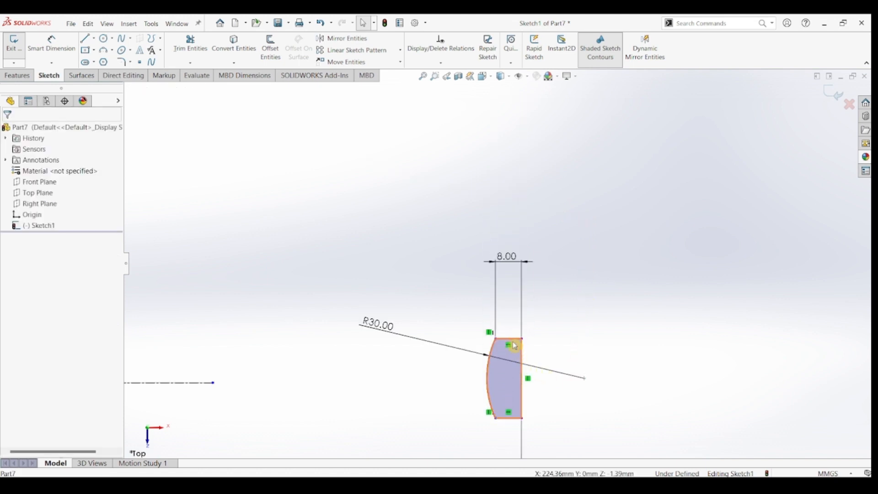
Make the profile's two short horizontal lines symmetric about the horizontal centerline
click(208, 382)
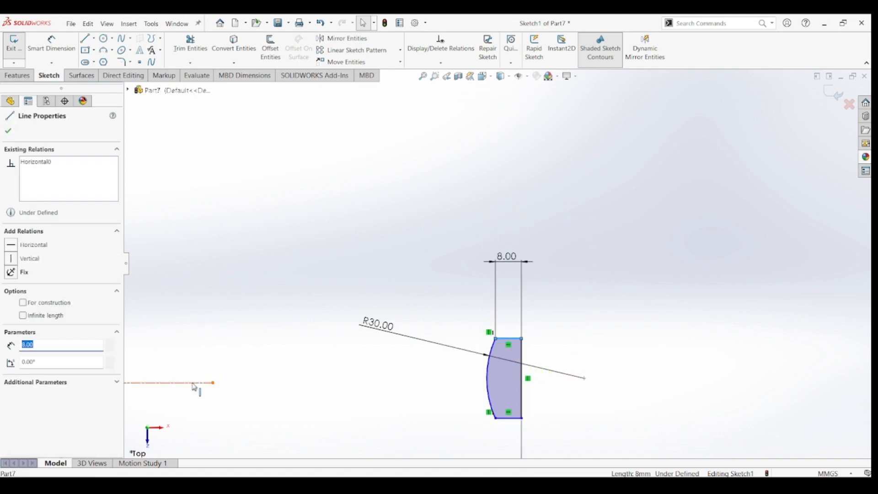
ctrl+click(518, 418)
ctrl+click(517, 419)
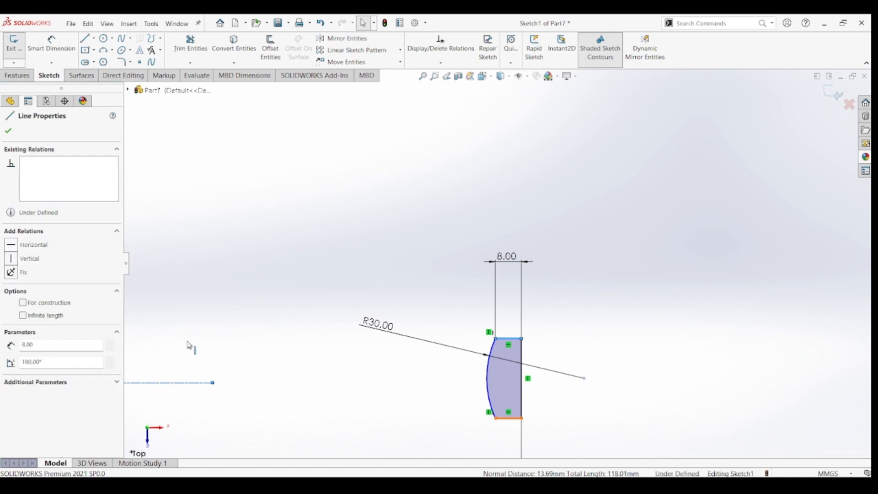
click(14, 371)
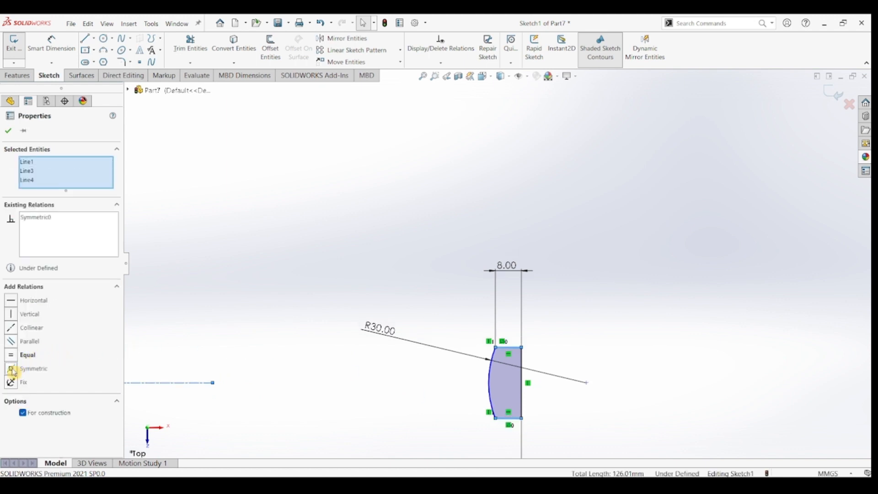
click(9, 132)
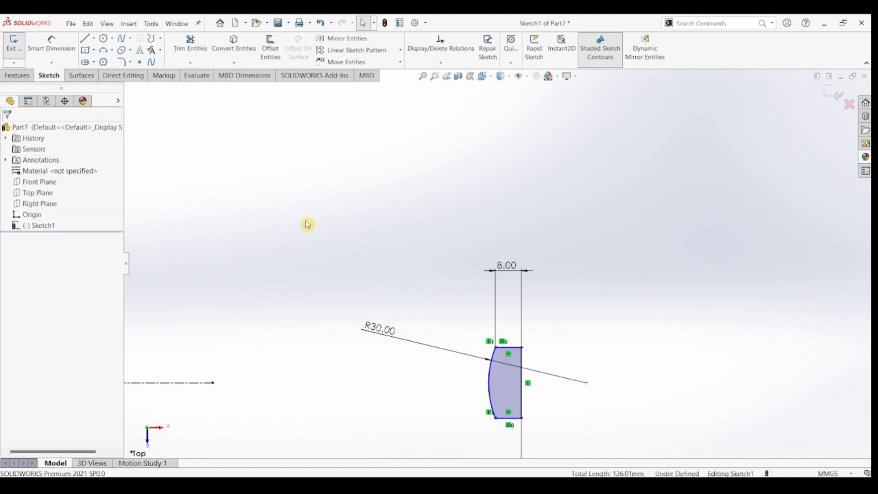
Dimension the profile's vertical line as 40 mm
key(z)
scroll(529, 378, down, 4)
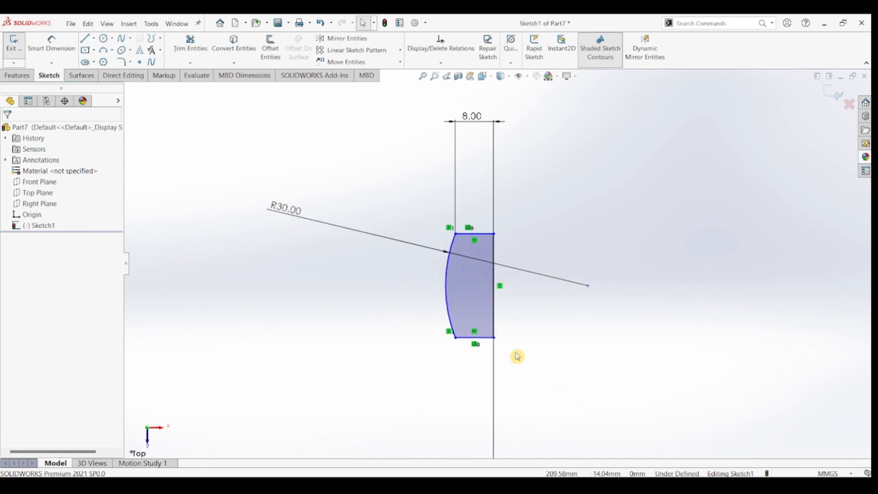
scroll(504, 308, up, 4)
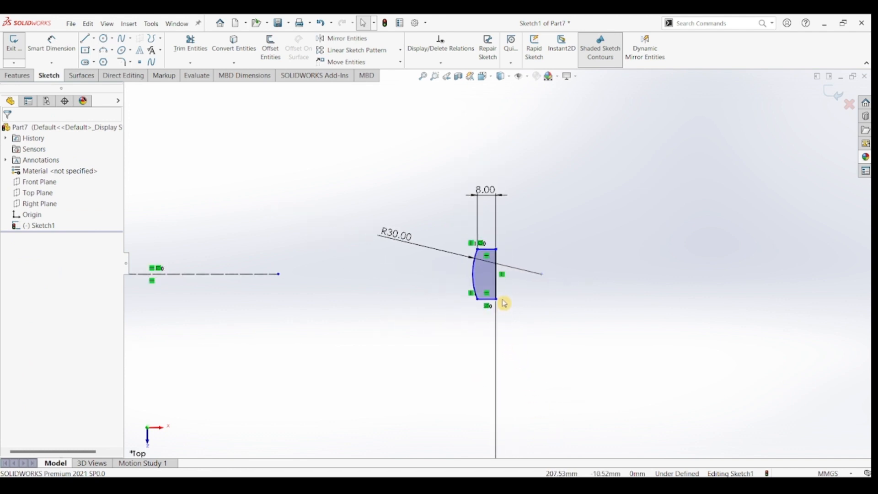
click(51, 44)
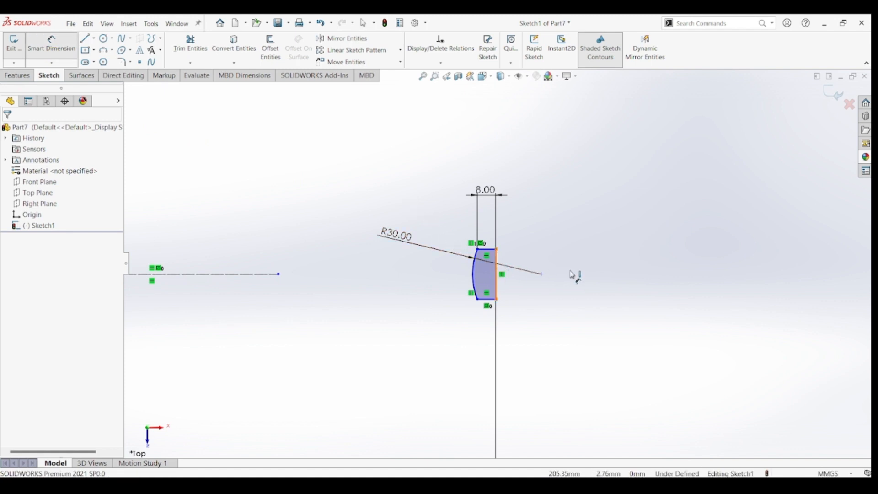
click(497, 275)
click(575, 273)
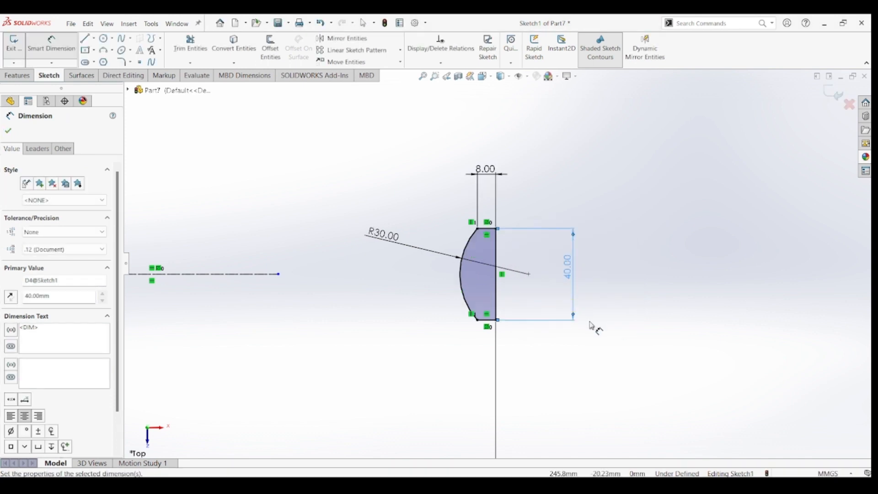
click(590, 339)
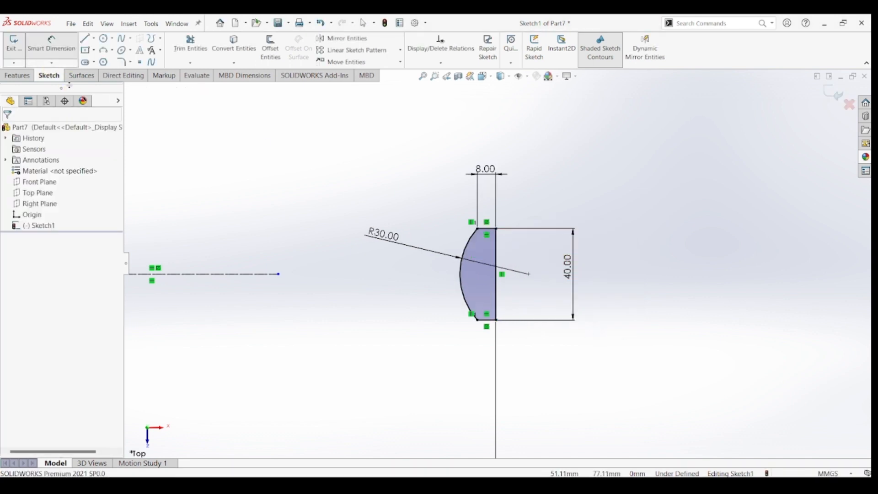
Draw a circle near the middle of the profile's arc, level with the horizontal centerline, and dimension its diameter as 10 mm
click(103, 39)
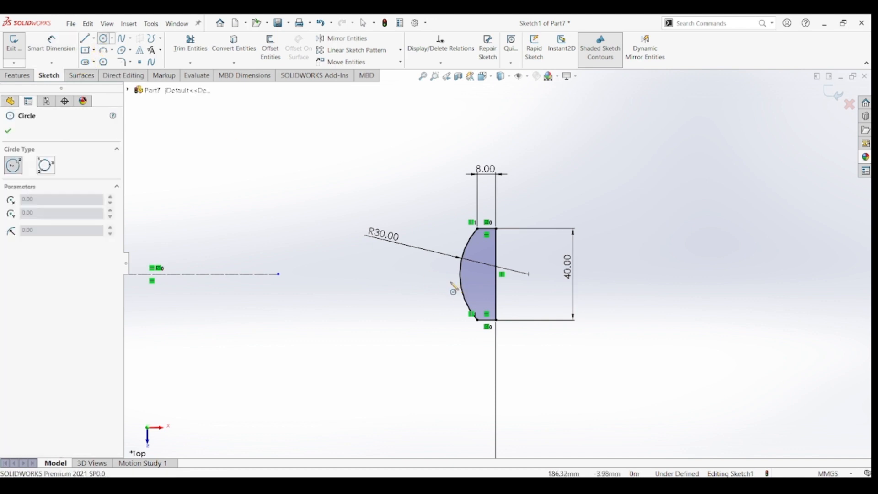
click(470, 274)
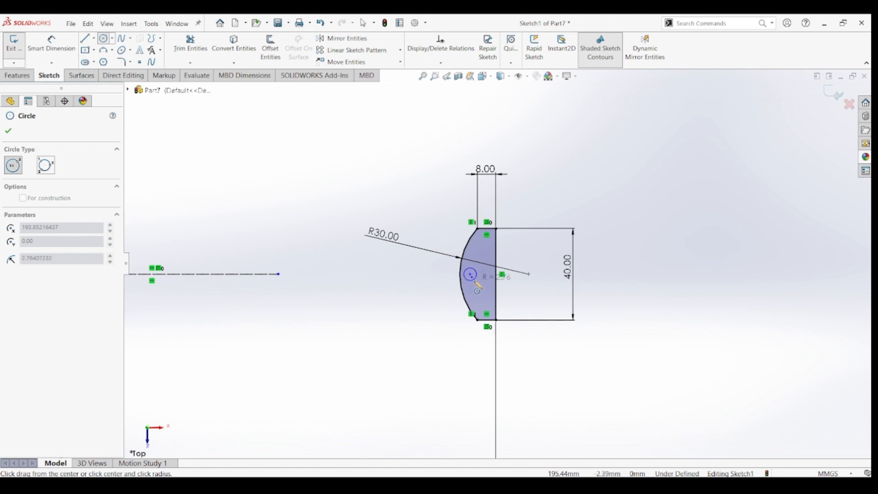
click(463, 279)
click(36, 51)
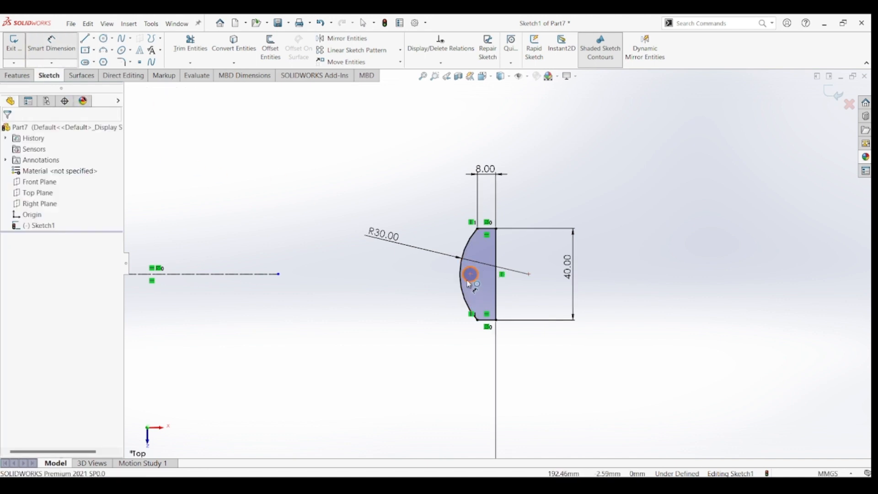
click(467, 279)
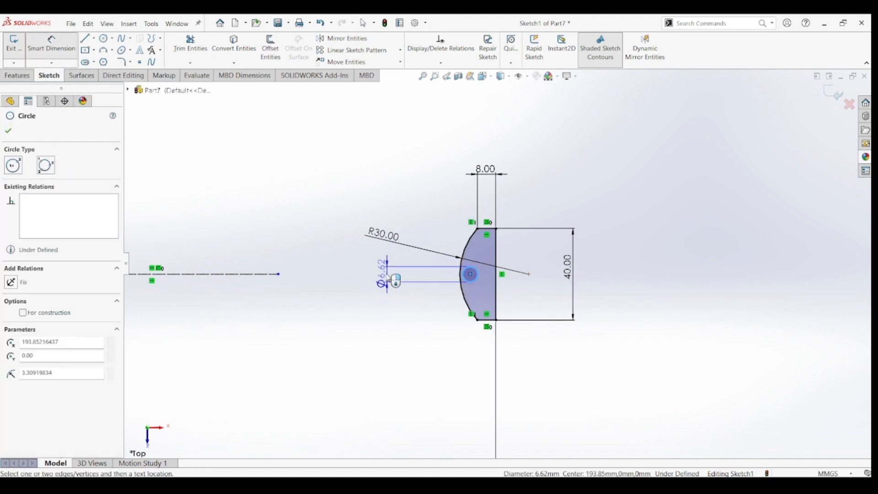
click(385, 278)
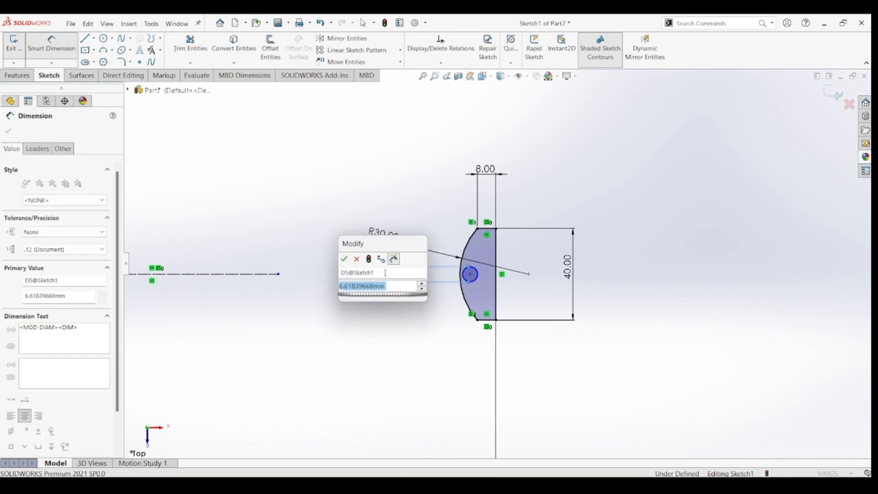
text(10)
key(Return)
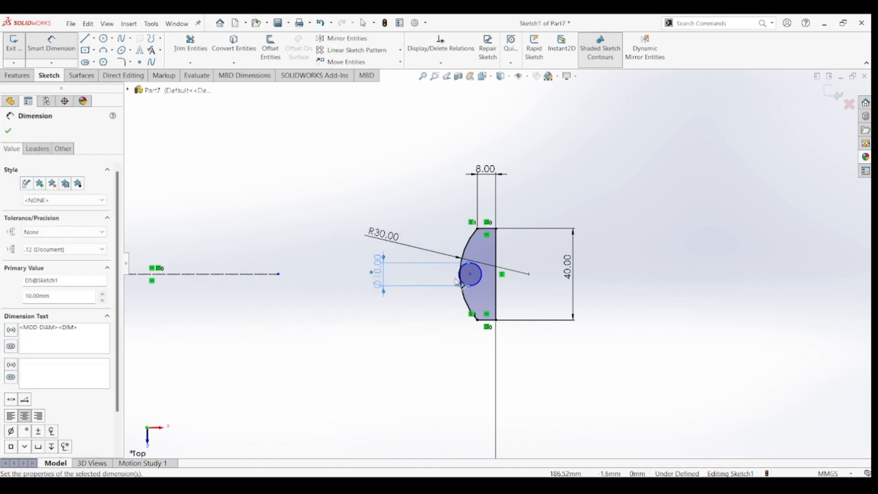
Dimension the horizontal distance from the origin to the circle's centre as 192 mm
click(279, 274)
scroll(279, 273, up, 3)
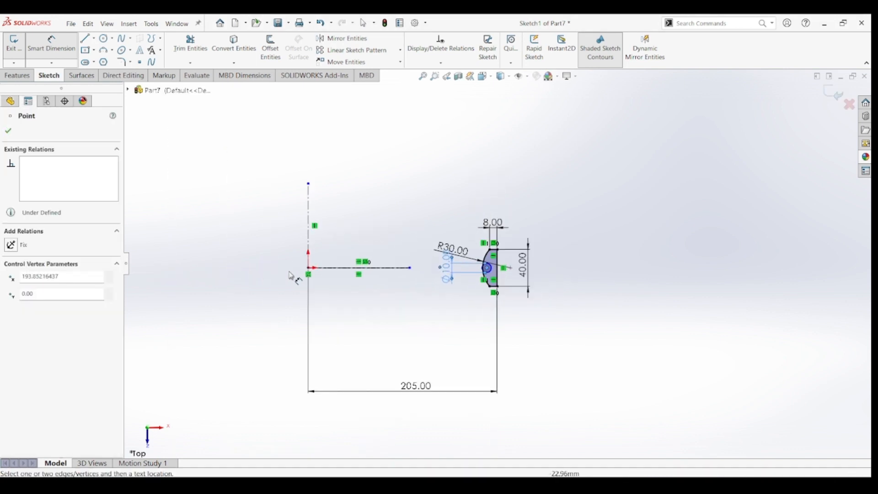
click(310, 269)
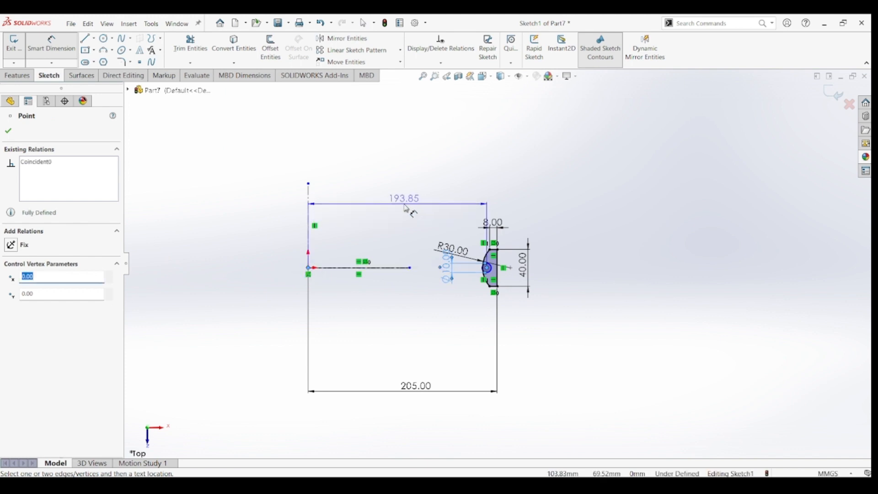
click(406, 208)
click(407, 208)
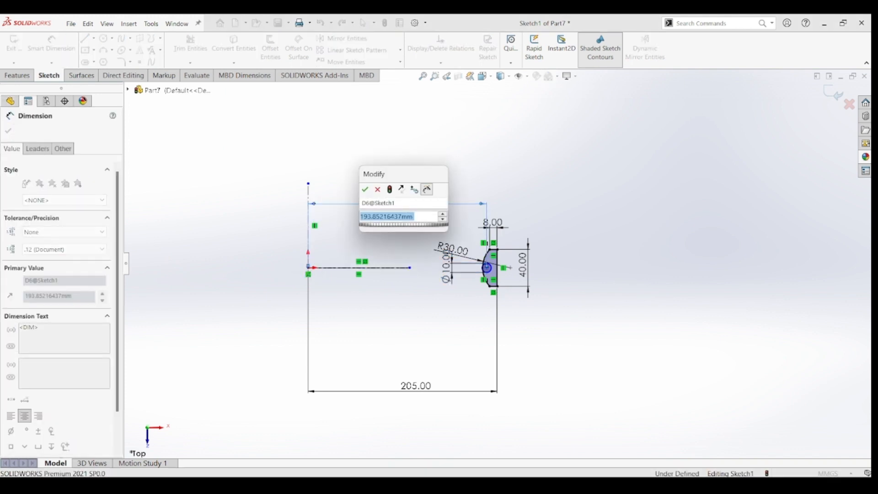
text(190)
key(Return)
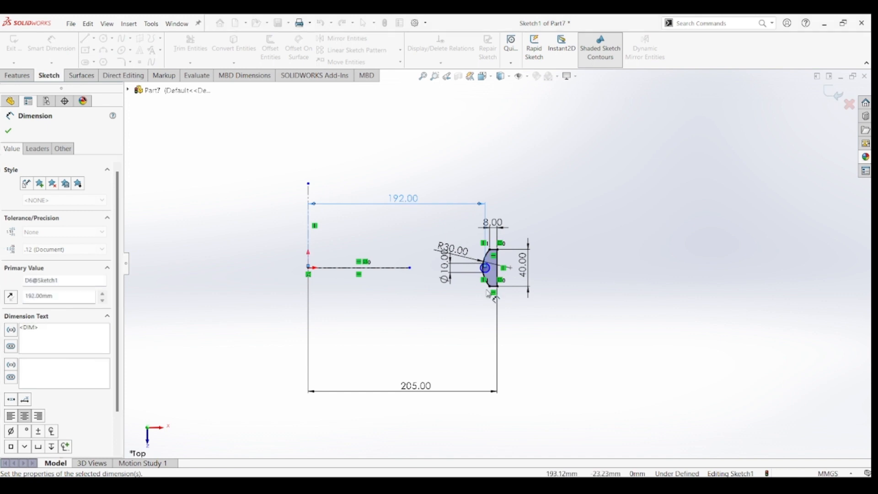
scroll(477, 261, down, 3)
key(Escape)
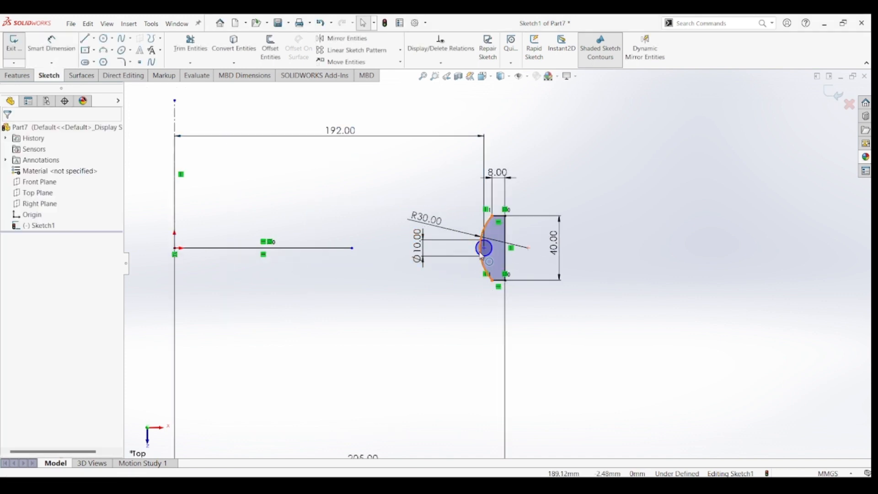
Add a horizontal relation between the circle's centre and the origin
click(484, 249)
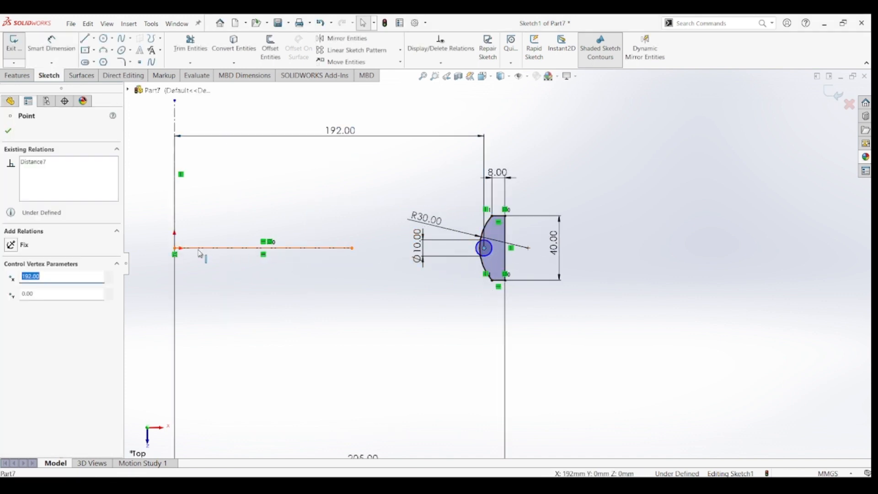
ctrl+click(174, 249)
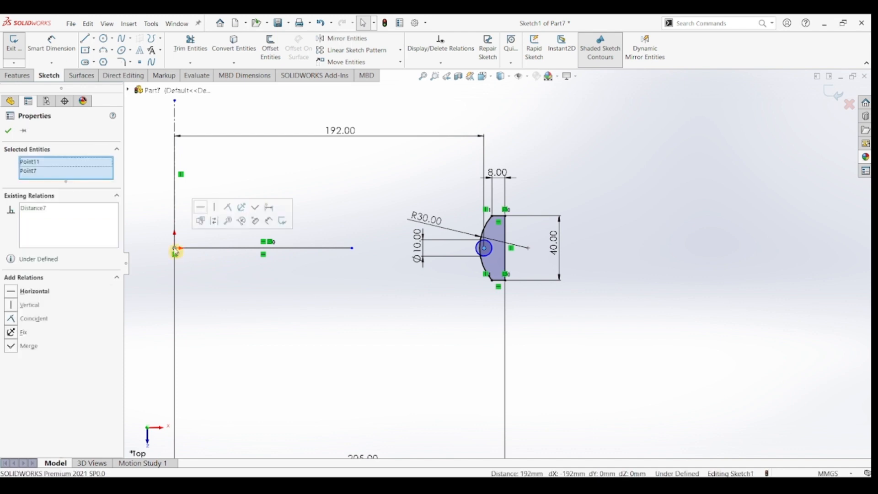
click(591, 313)
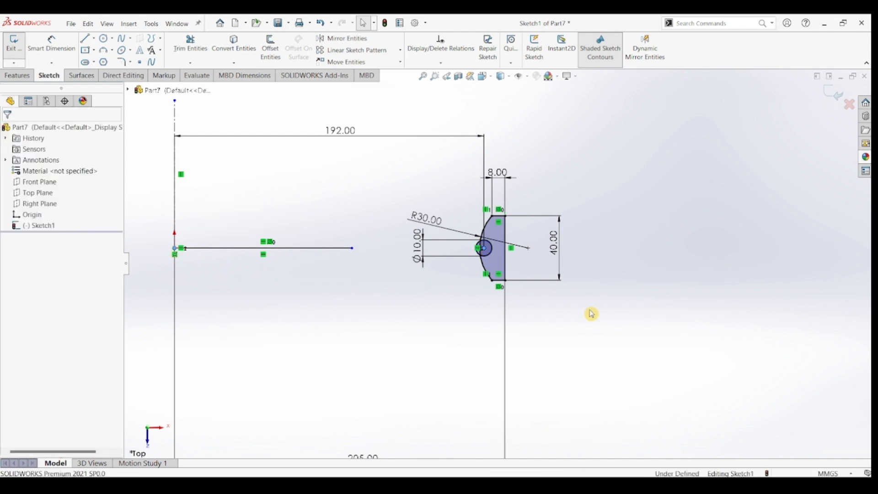
Trim the circle's portion inside the profile, the arc segment within the circle, and the profile's 40 mm vertical line
scroll(521, 277, down, 3)
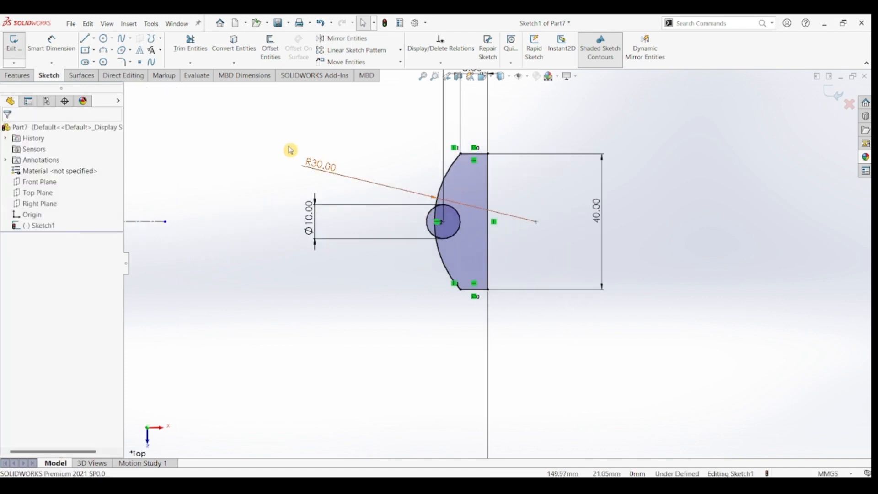
click(190, 46)
drag(472, 204, 448, 220)
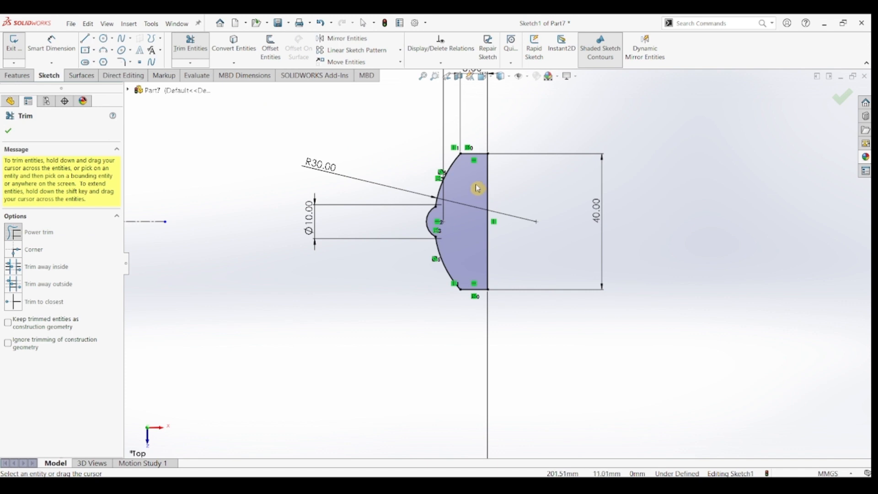
drag(478, 188, 506, 200)
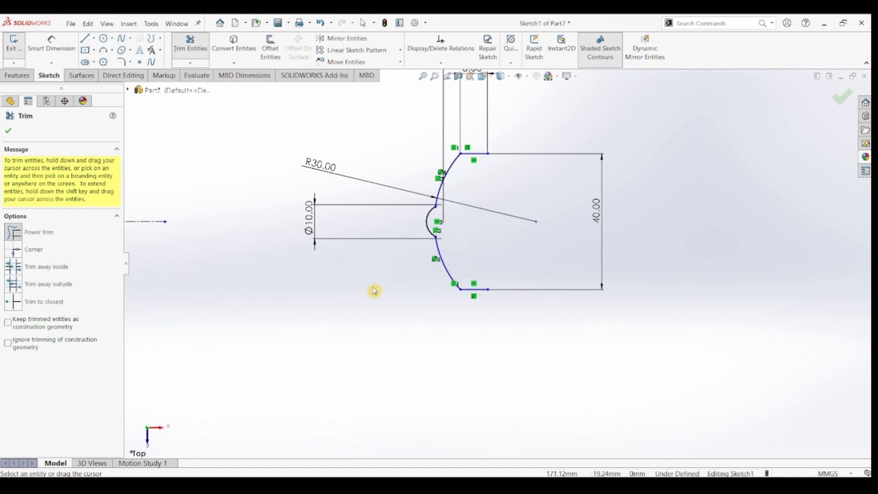
Offset the whole rim profile chain 1 mm toward its concave side, closing the ends with line caps
key(Escape)
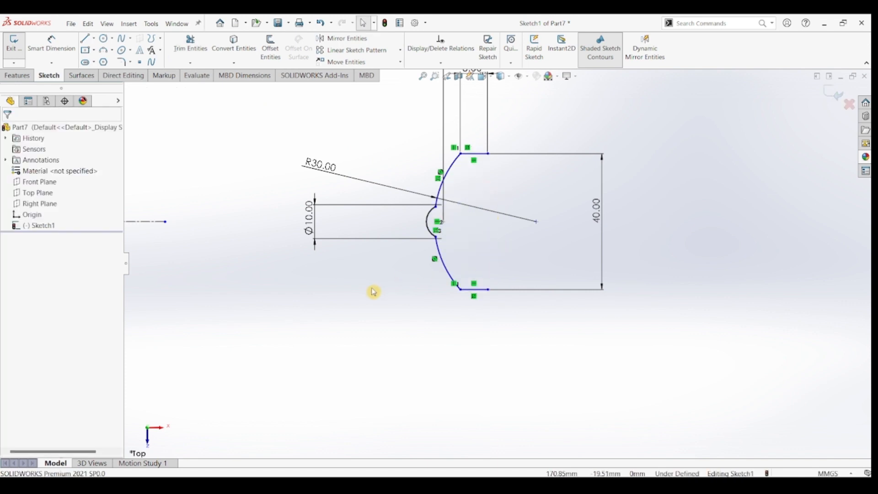
click(271, 51)
text(1.00mm)
key(Return)
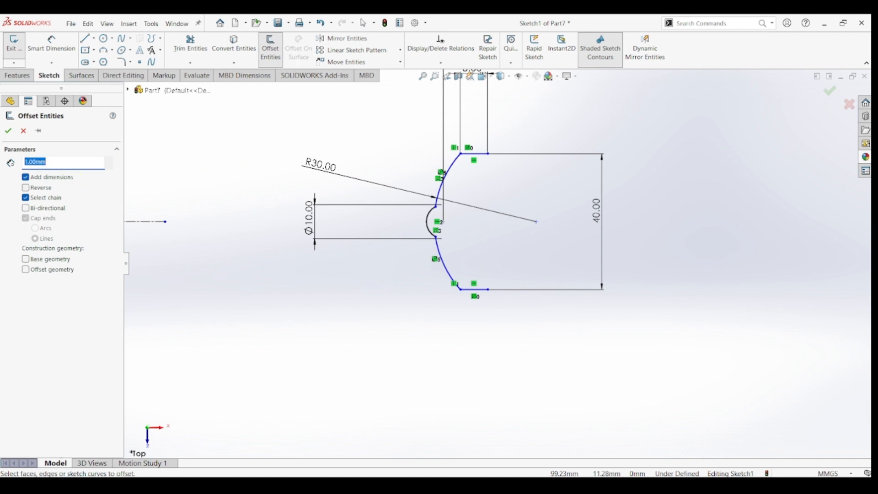
click(474, 158)
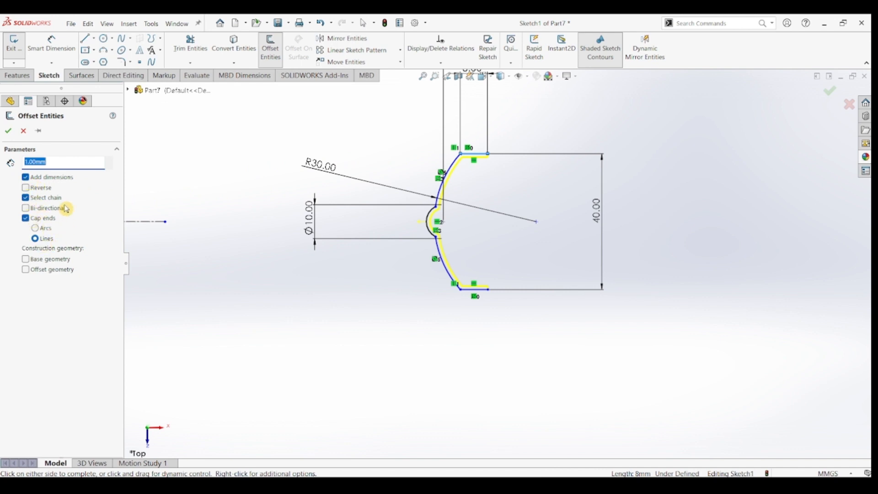
click(8, 131)
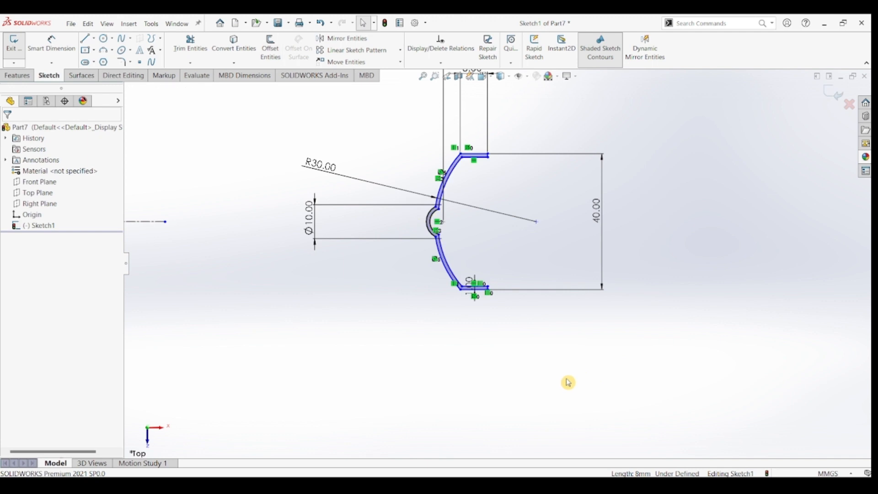
Revolve the thin rim profile 360 degrees about the vertical centerline through the origin
scroll(510, 390, up, 4)
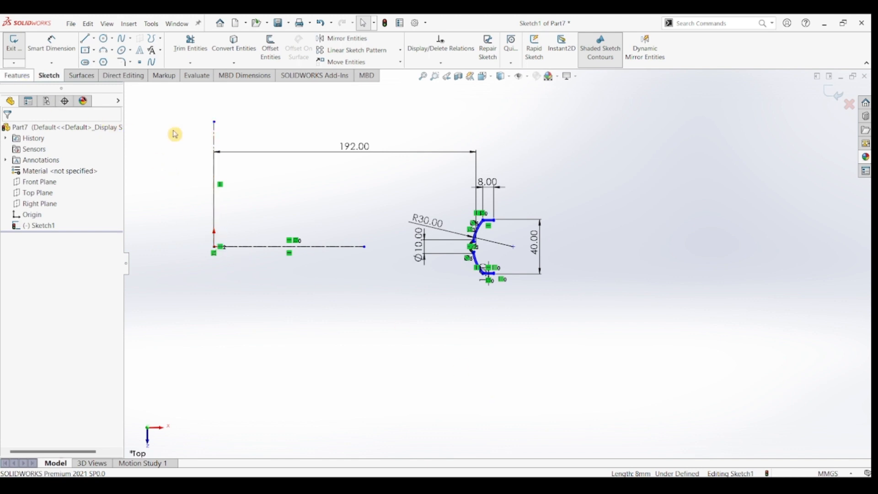
click(17, 75)
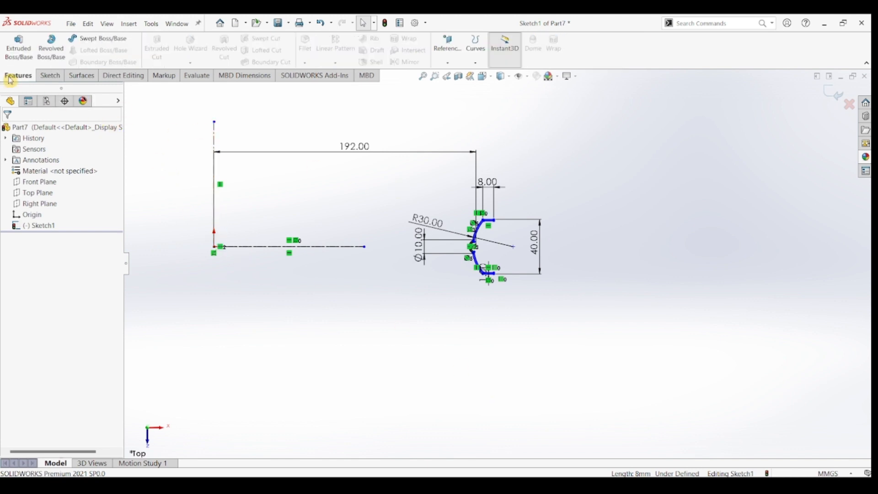
click(52, 48)
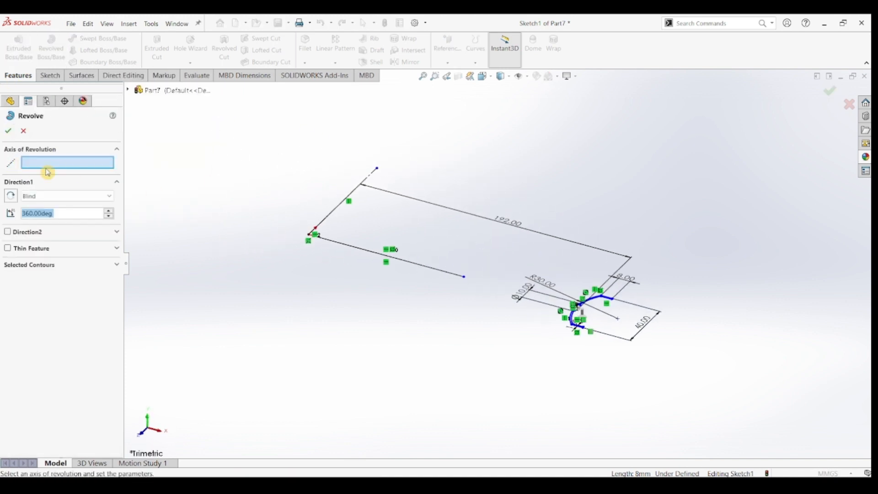
click(359, 196)
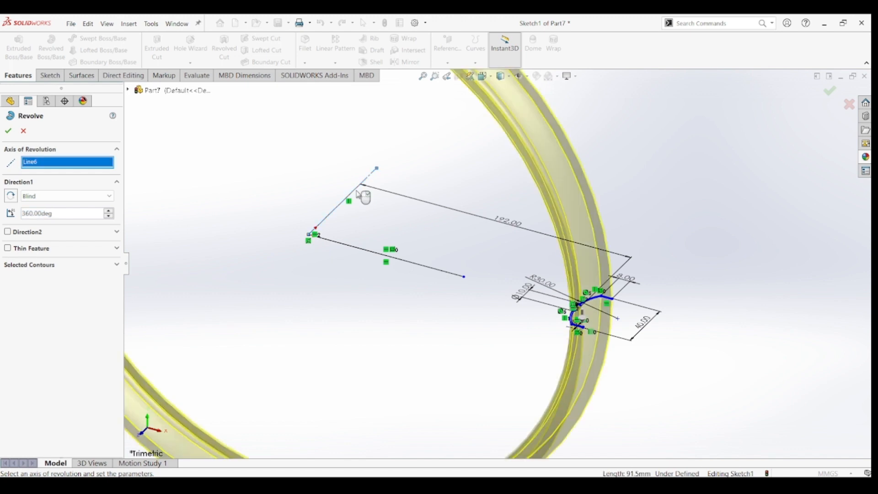
scroll(364, 237, up, 4)
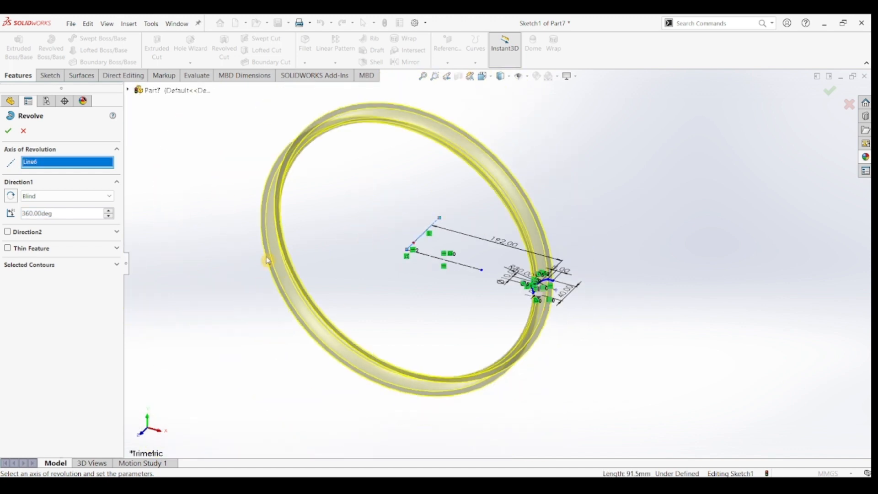
click(9, 133)
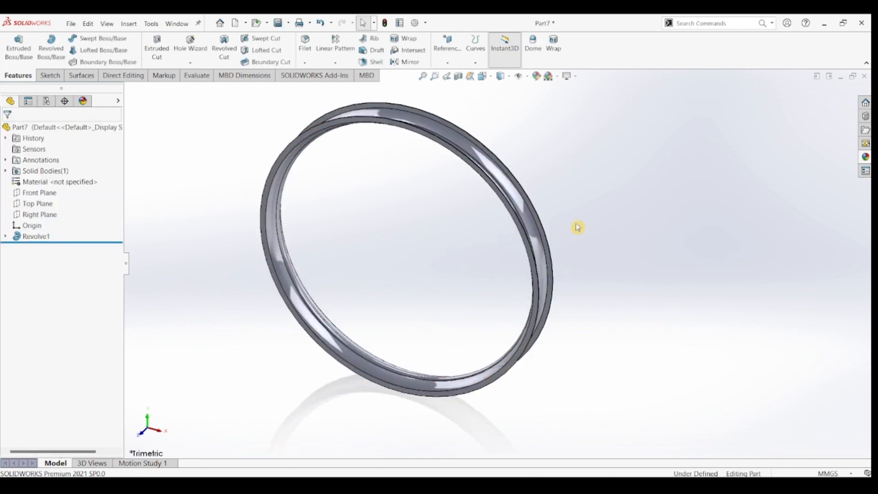
Start a new sketch on the Top Plane and hide the revolved rim body
mouse_move(576, 238)
middle_down()
mouse_move(537, 243)
mouse_move(574, 221)
middle_up()
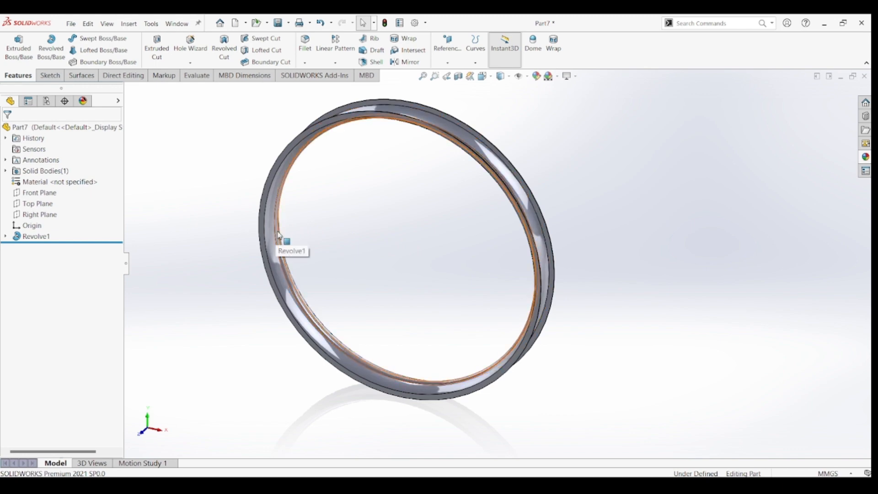
click(38, 204)
click(49, 75)
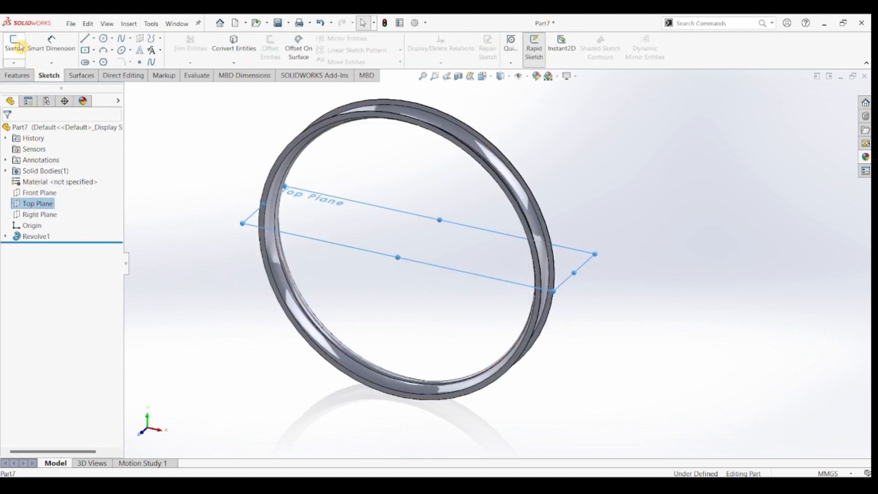
click(19, 45)
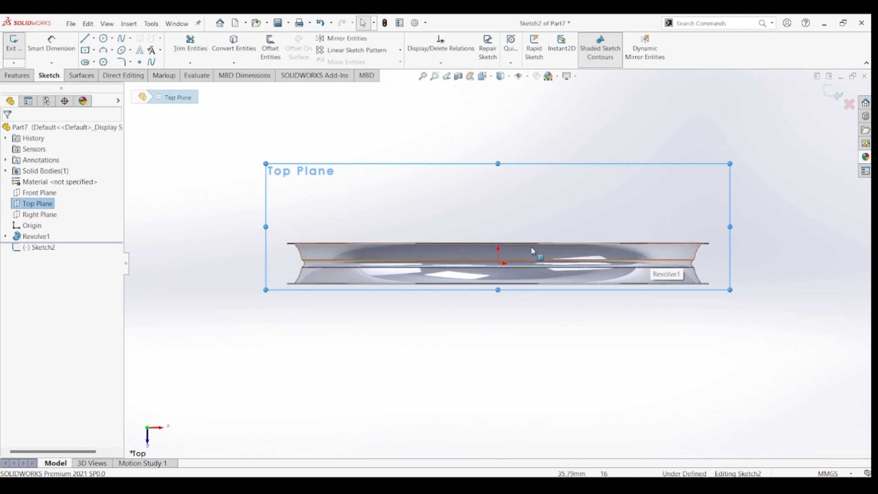
click(40, 241)
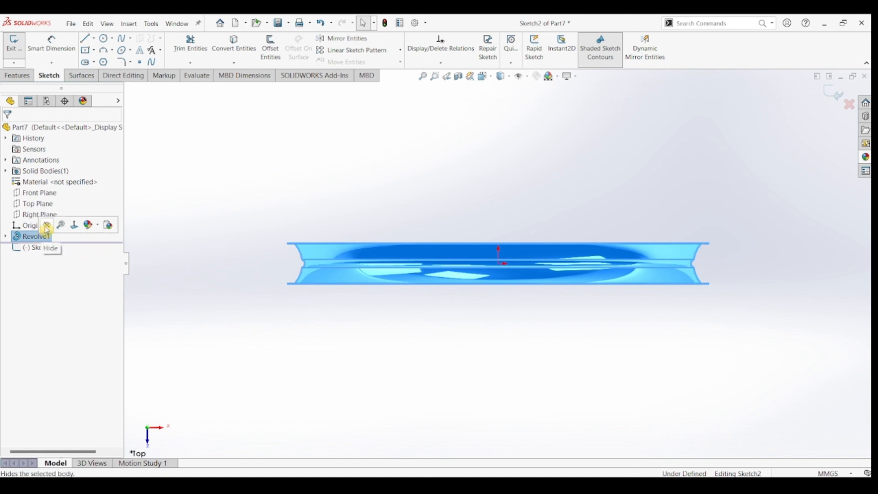
click(46, 230)
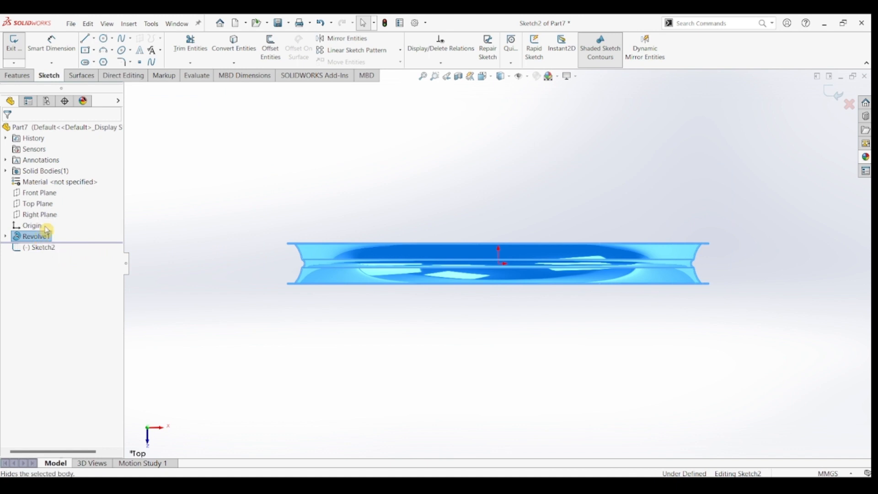
Draw a circle level with the origin, just inside the rim on its +X side, and dimension its diameter as 6 mm
click(105, 40)
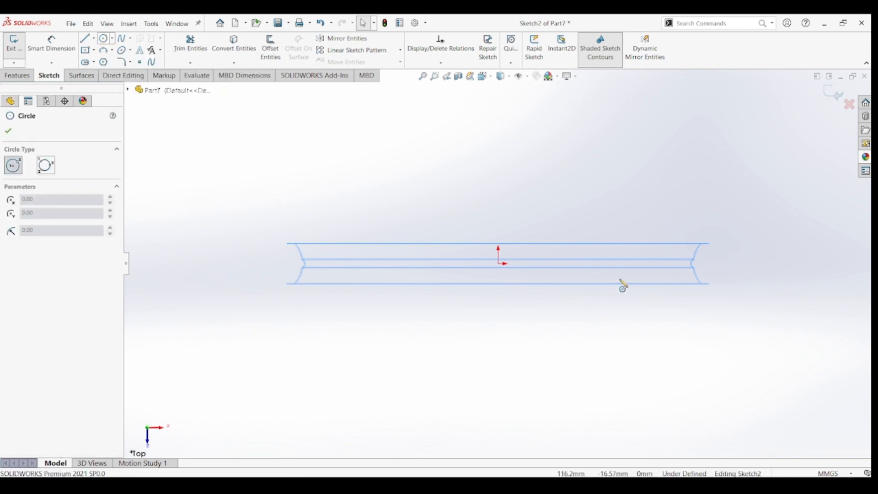
click(678, 264)
click(684, 273)
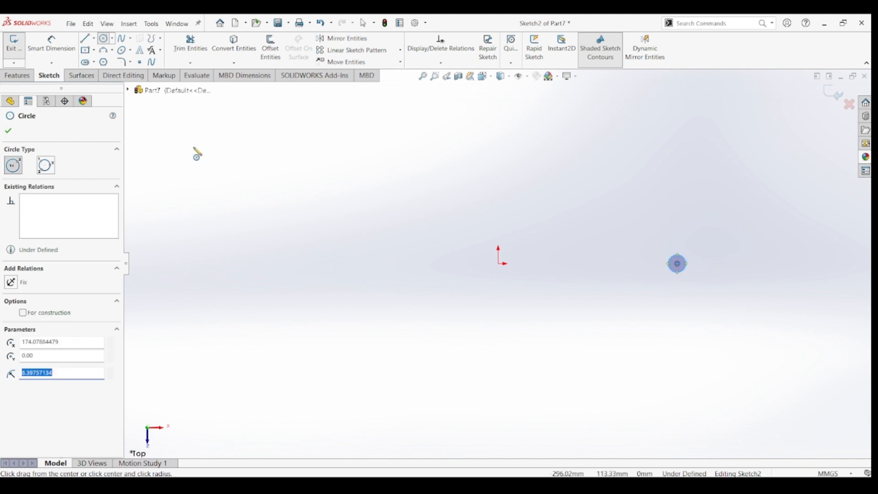
key(Escape)
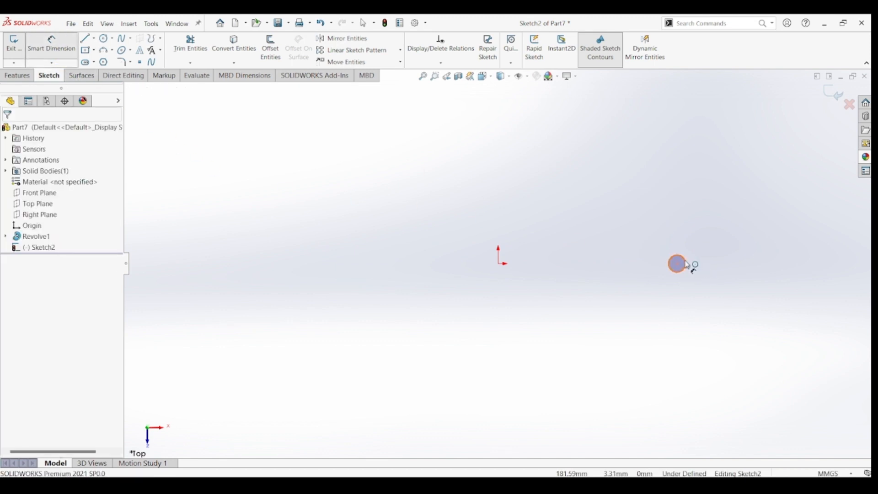
click(687, 265)
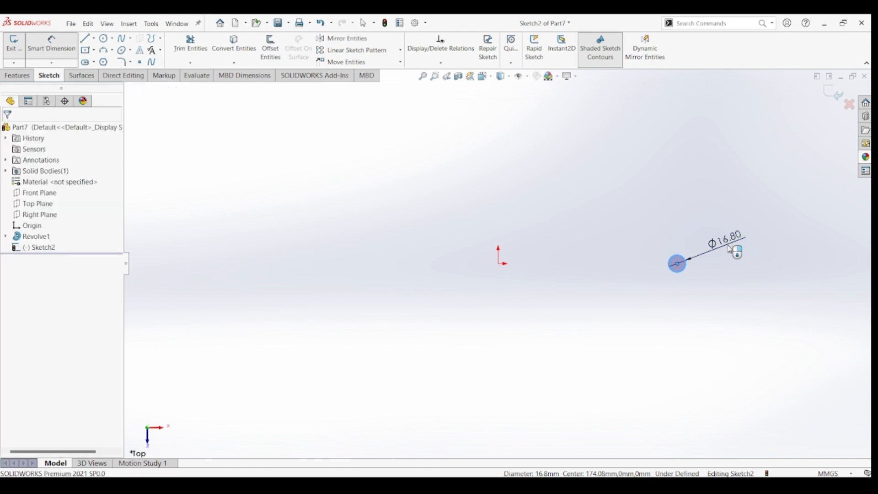
click(750, 248)
text(6)
key(Return)
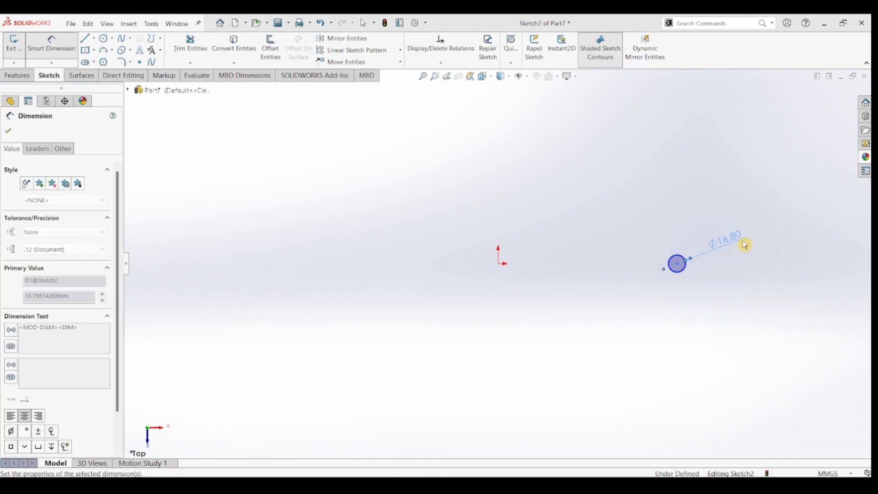
Dimension the horizontal distance from the origin to the small circle's centre as 188 mm
scroll(699, 283, down, 4)
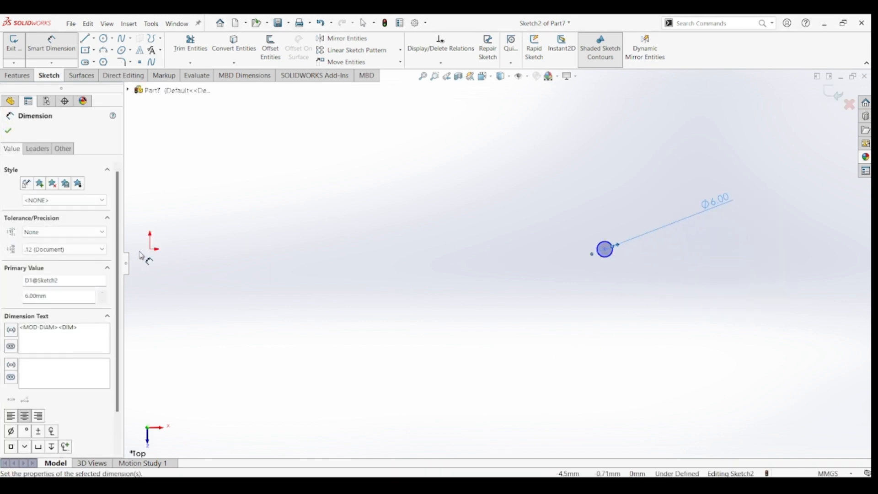
click(150, 249)
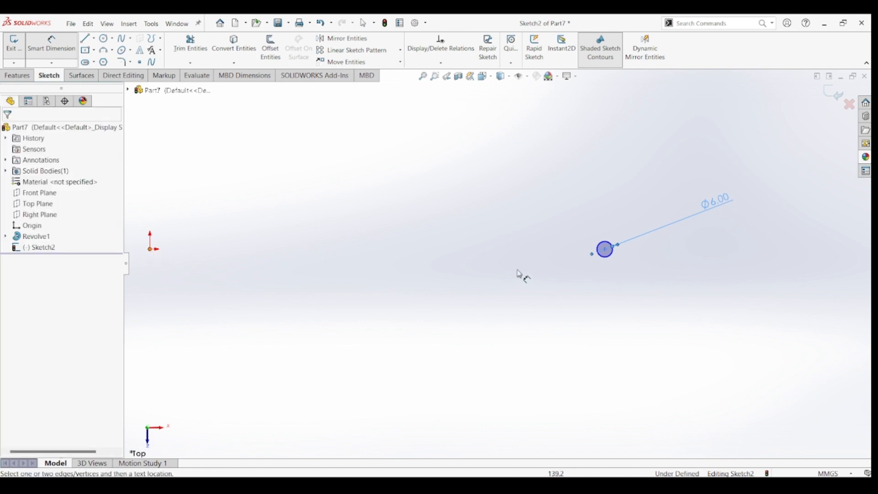
click(605, 249)
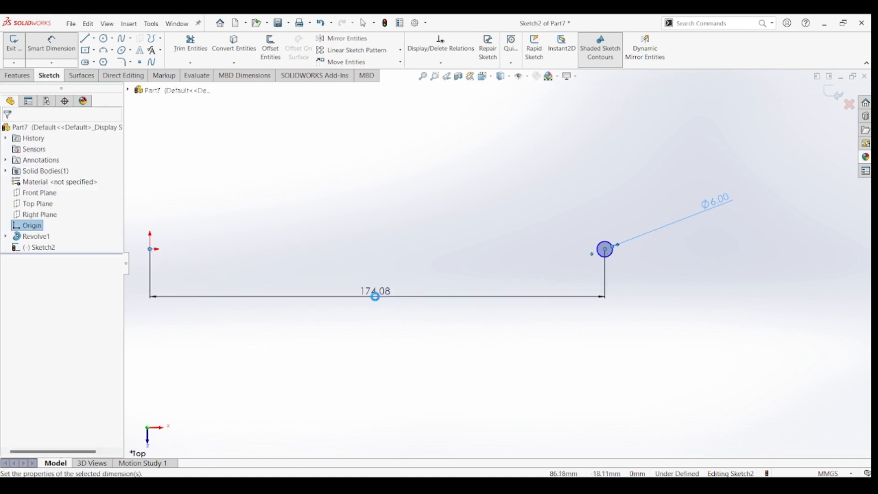
click(375, 296)
text(188)
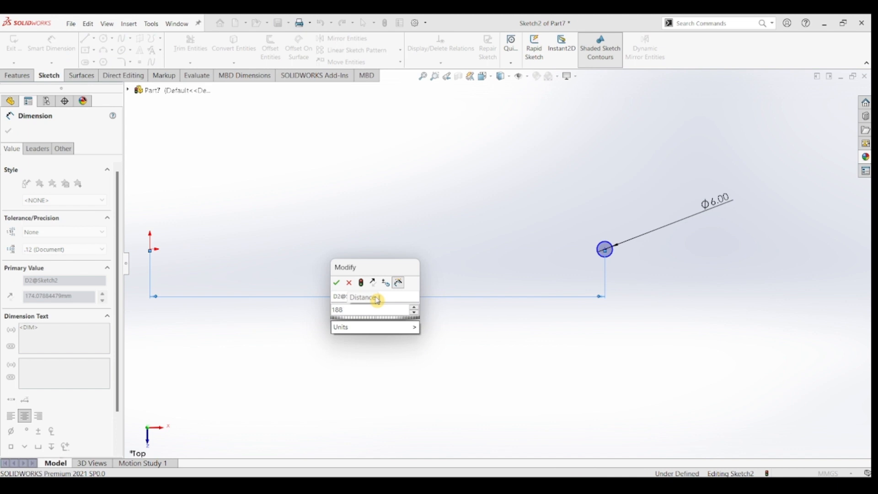
key(Return)
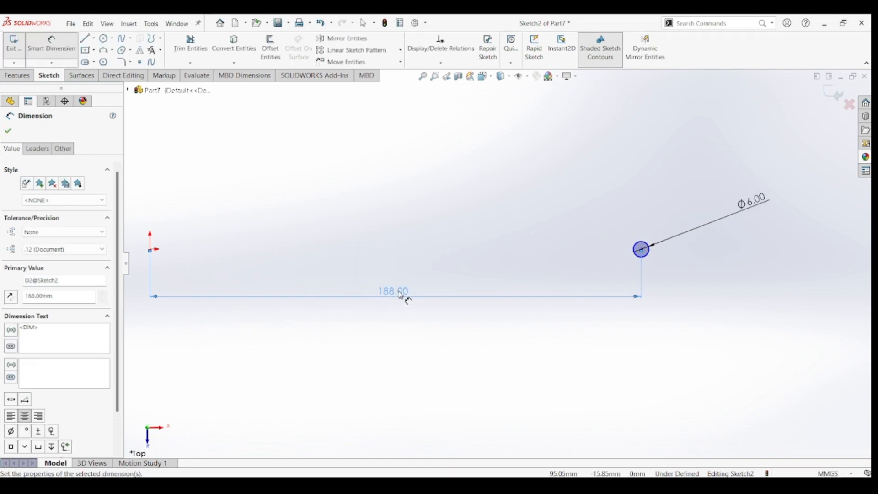
key(Escape)
key(Escape)
Add a horizontal relation between the origin and the centre of the 6 mm circle
click(150, 252)
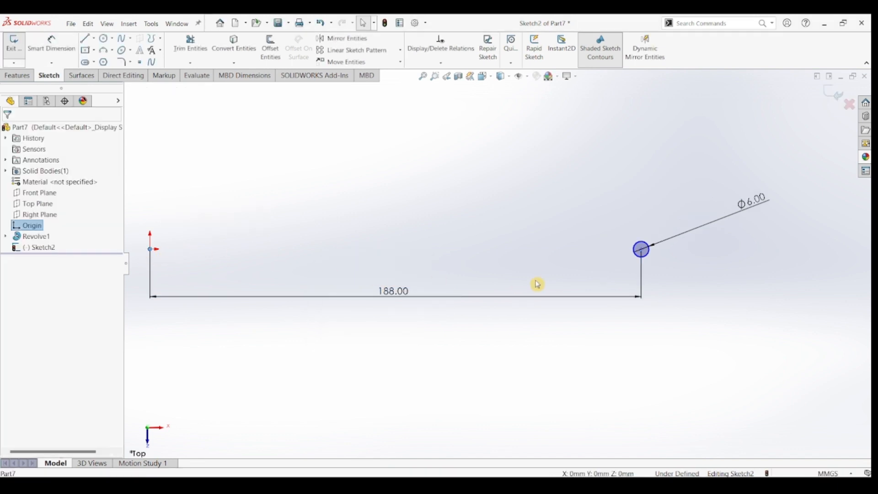
ctrl+click(642, 250)
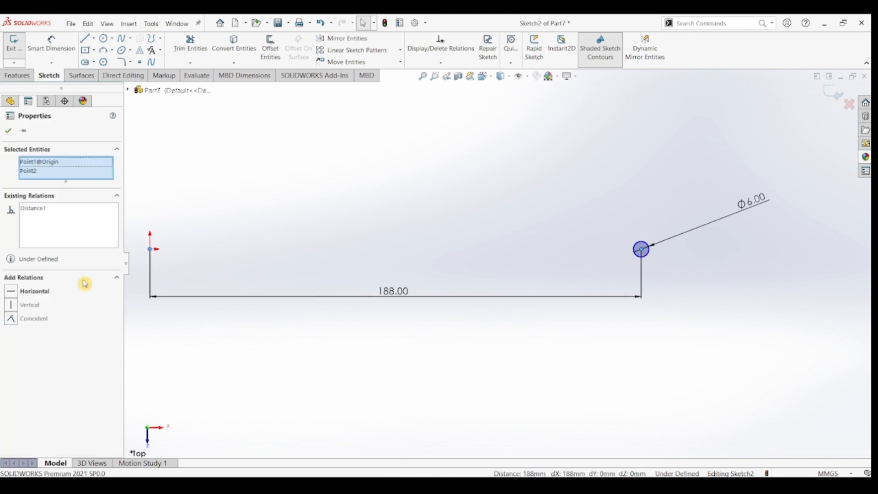
click(17, 293)
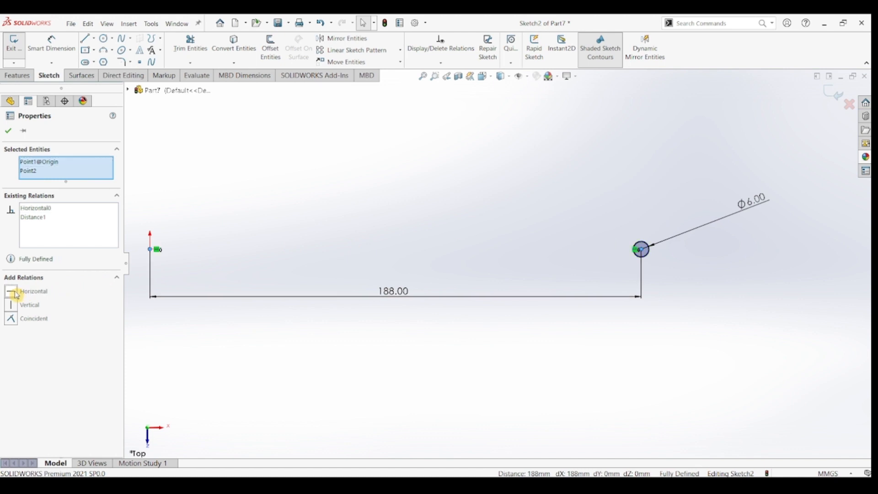
click(8, 131)
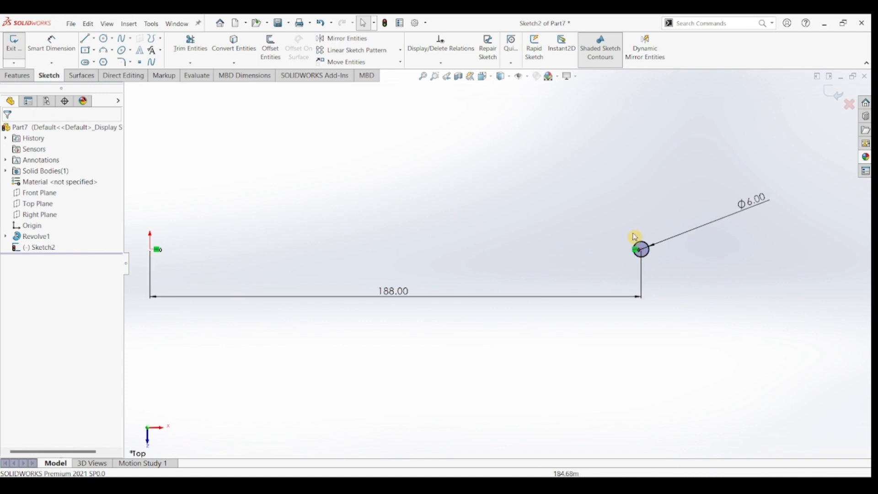
Draw a vertical line across the 6 mm circle through its centre, from its uppermost to its lowermost point
click(88, 42)
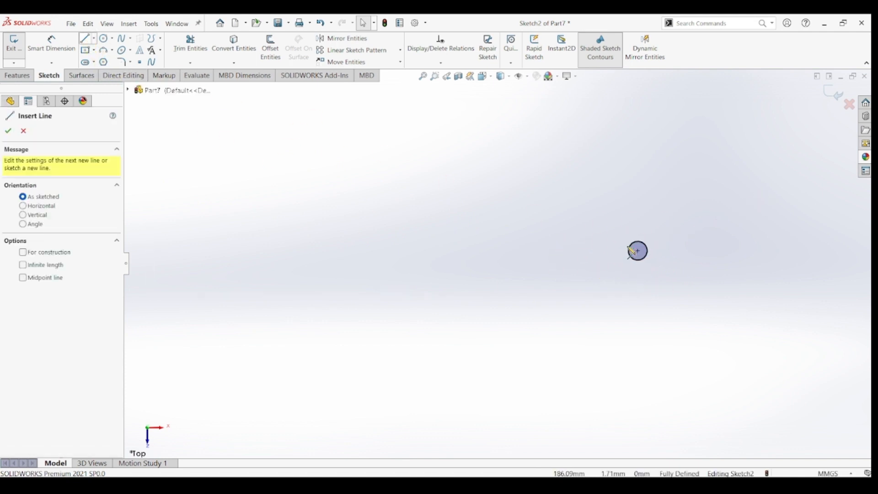
scroll(641, 247, down, 3)
click(629, 241)
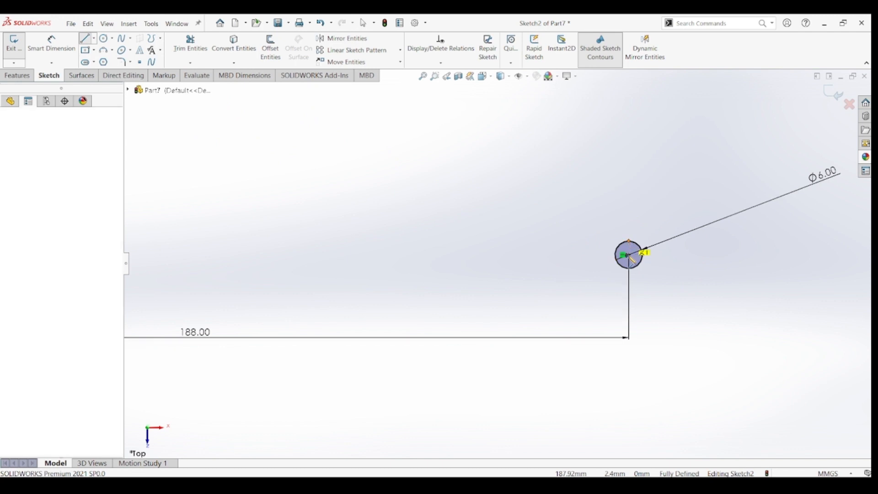
click(630, 275)
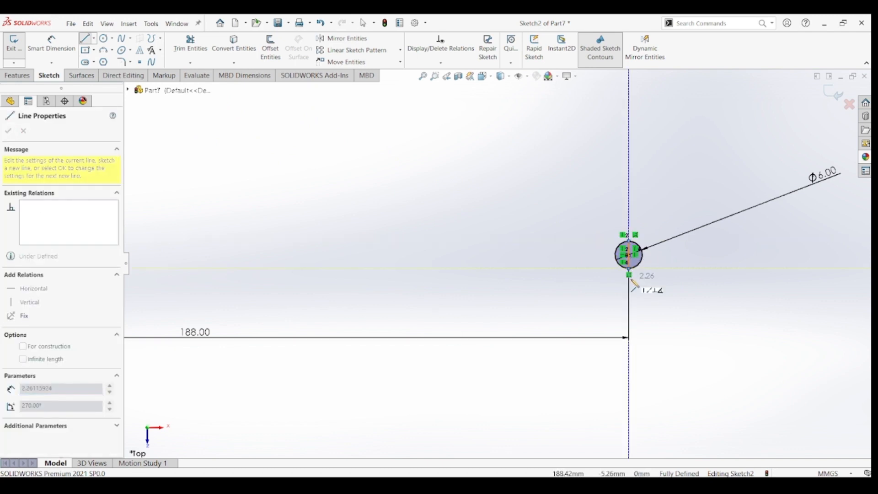
key(Escape)
Trim away the half of the 6 mm circle farther from the origin, leaving a closed semicircle
click(192, 48)
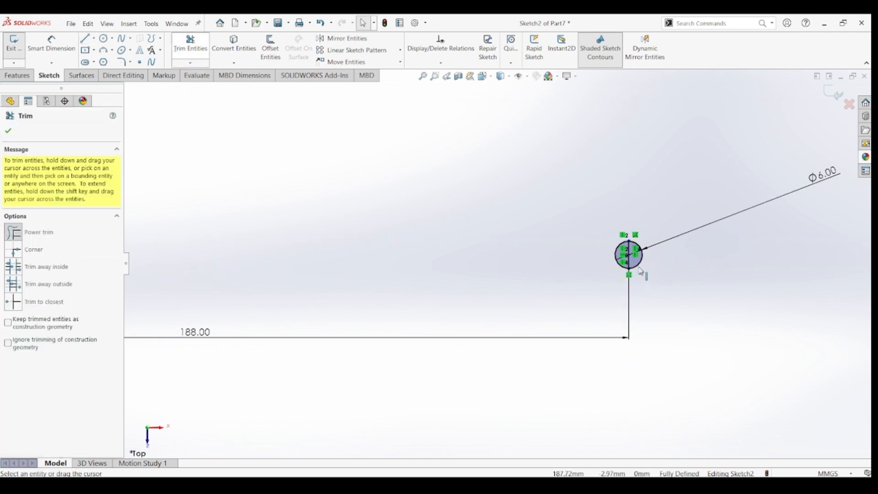
drag(644, 241, 638, 252)
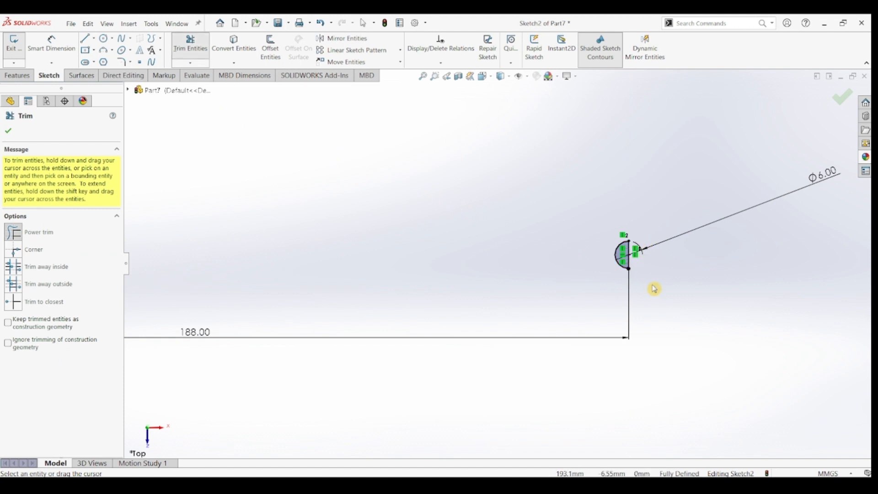
scroll(653, 290, up, 2)
scroll(497, 256, up, 1)
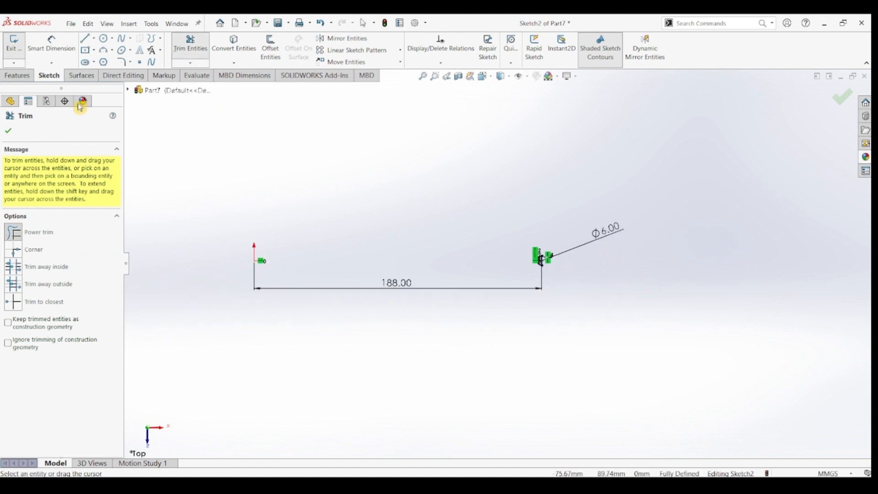
Revolve the semicircle 360° about its straight edge into a small sphere, as a separate body not merged with the rim
click(13, 129)
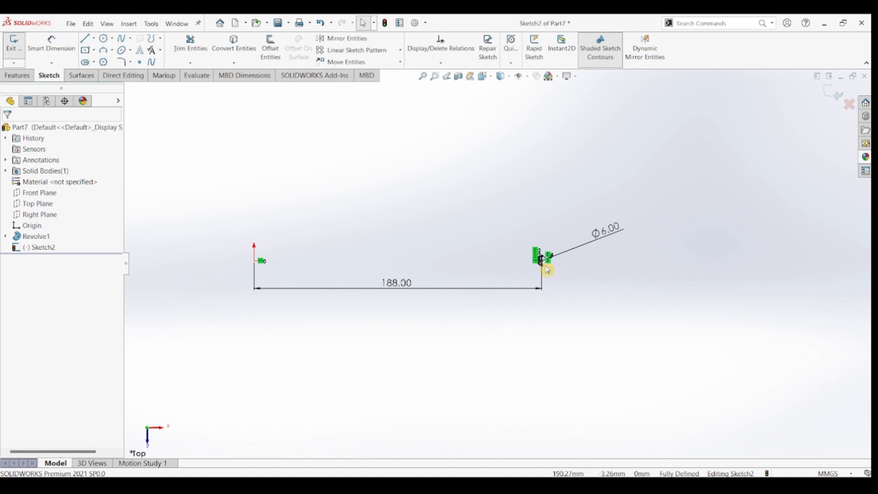
scroll(544, 269, down, 6)
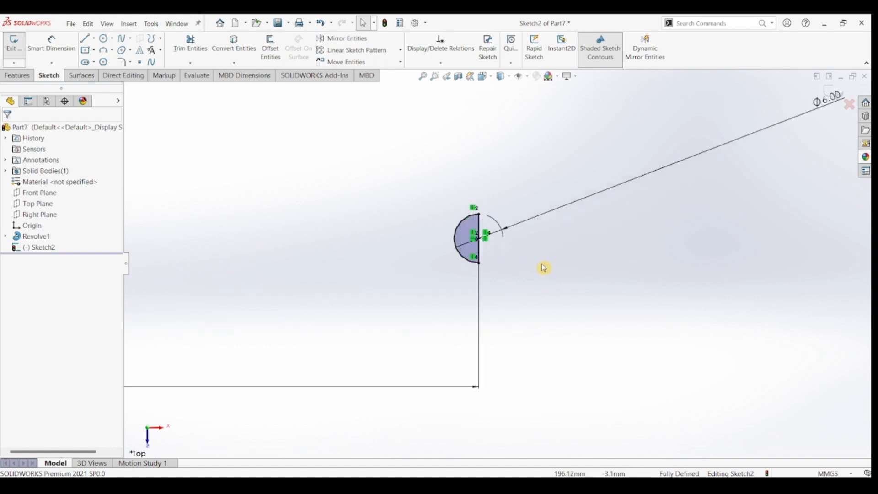
click(15, 76)
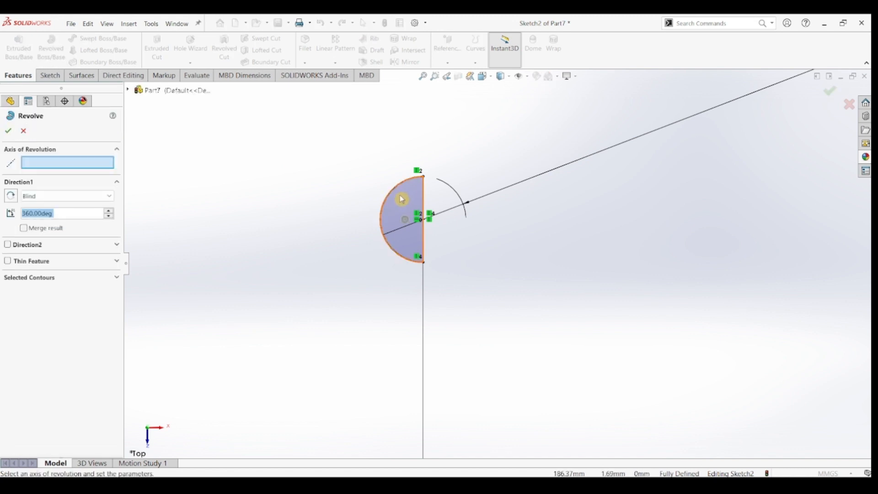
click(424, 205)
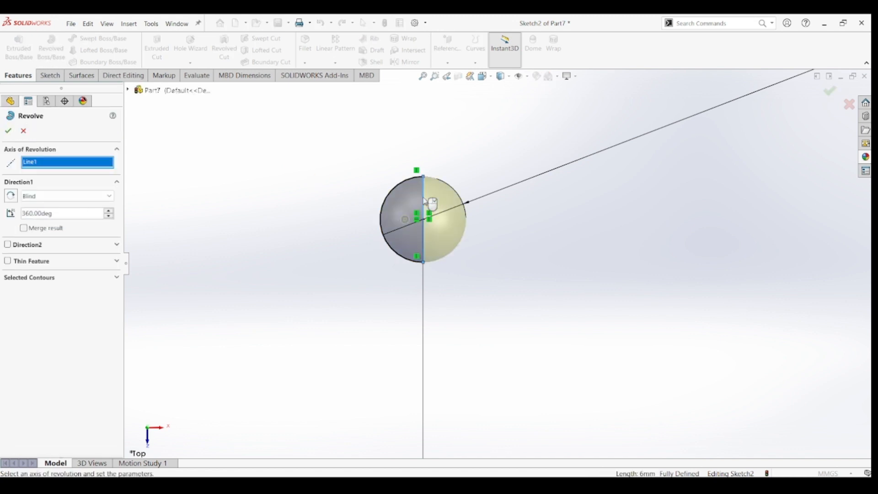
key(Return)
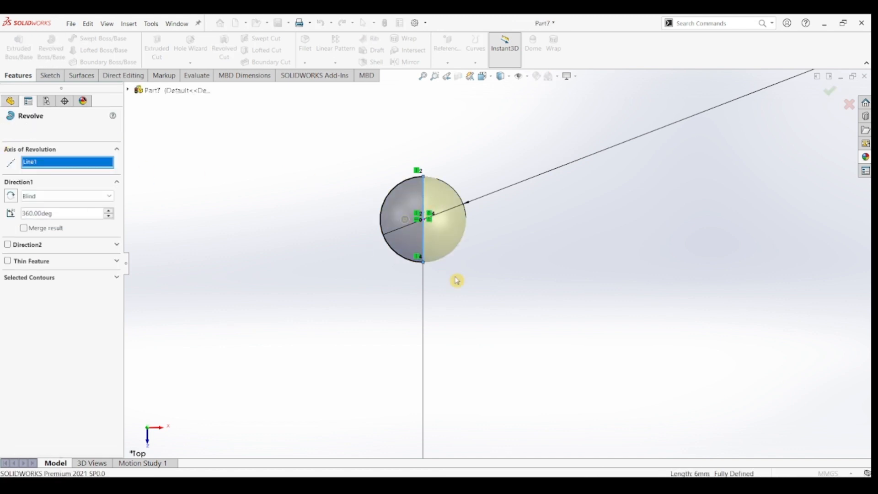
click(471, 290)
click(417, 269)
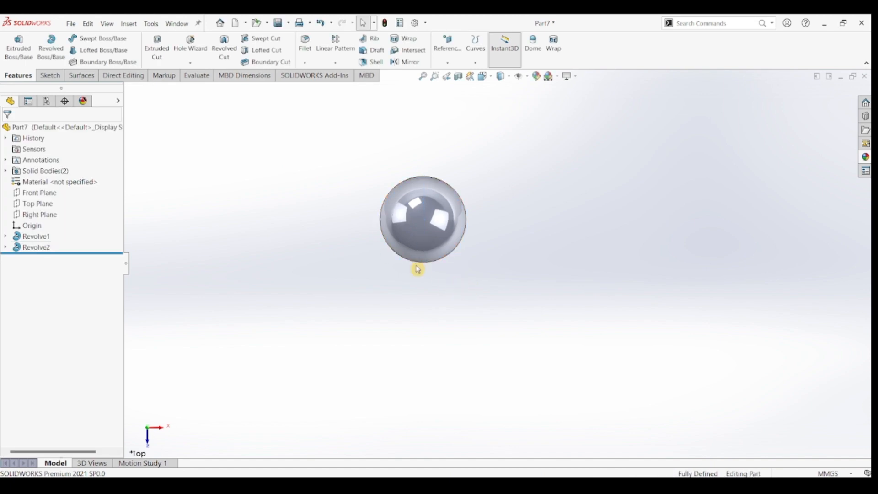
scroll(428, 276, up, 6)
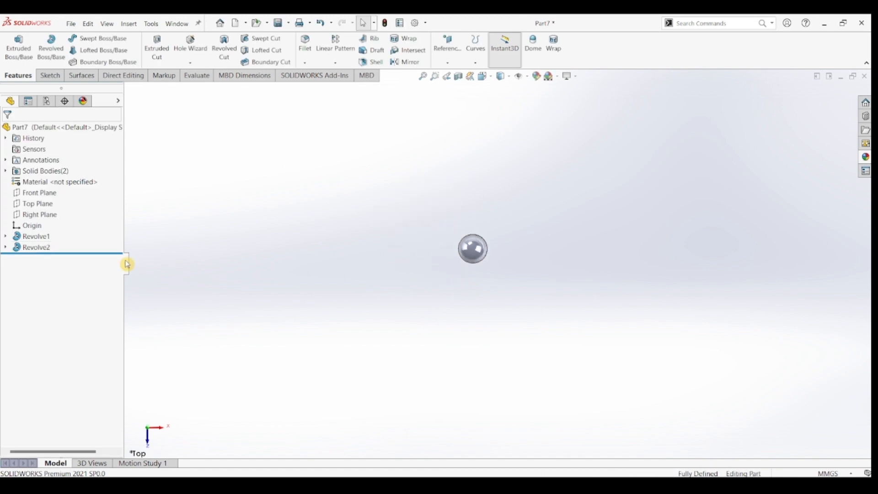
Show the hidden rim body again and clear the selection
click(38, 237)
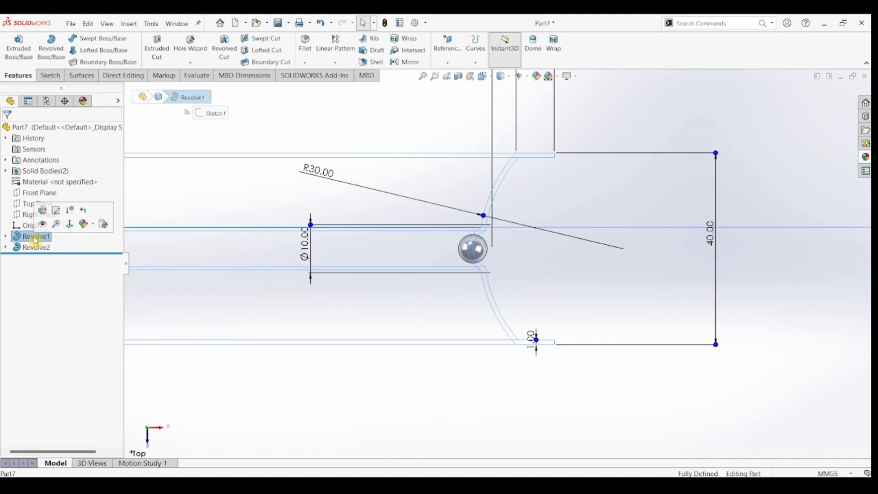
click(42, 227)
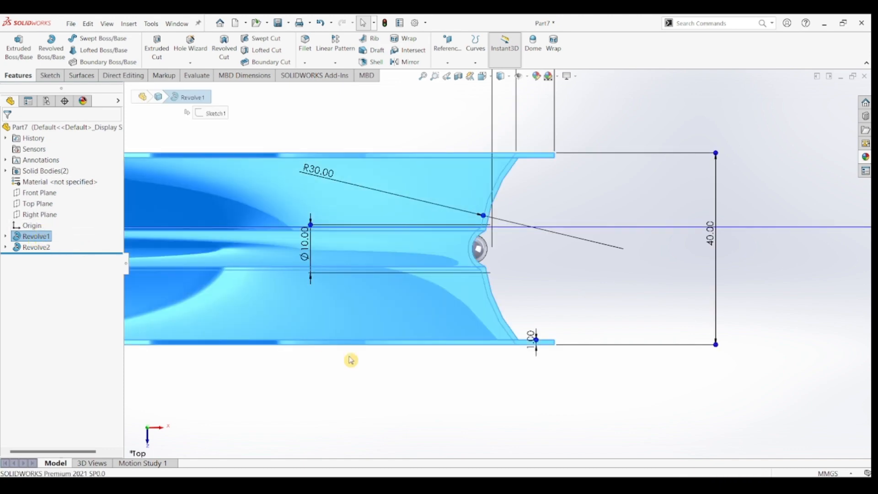
mouse_move(351, 360)
middle_down()
mouse_move(362, 298)
mouse_move(343, 348)
middle_up()
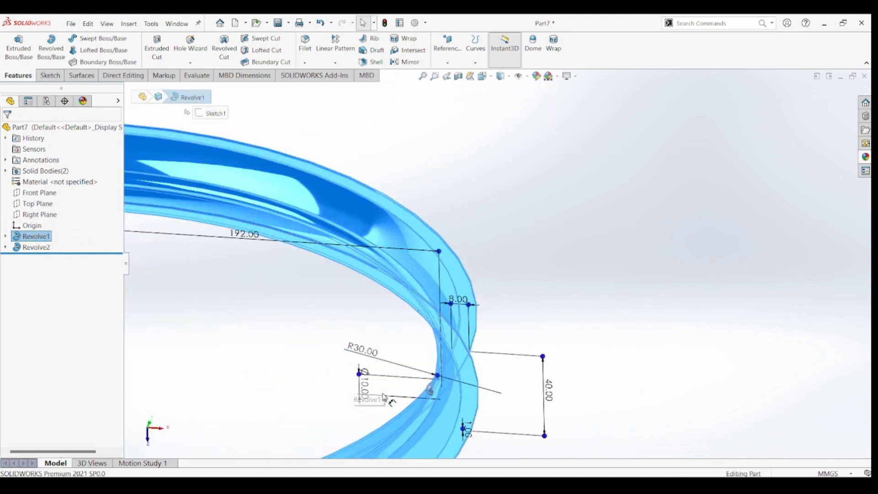
click(594, 321)
Examine how the small sphere sits against the inner groove of the rim from several angles
scroll(423, 437, down, 3)
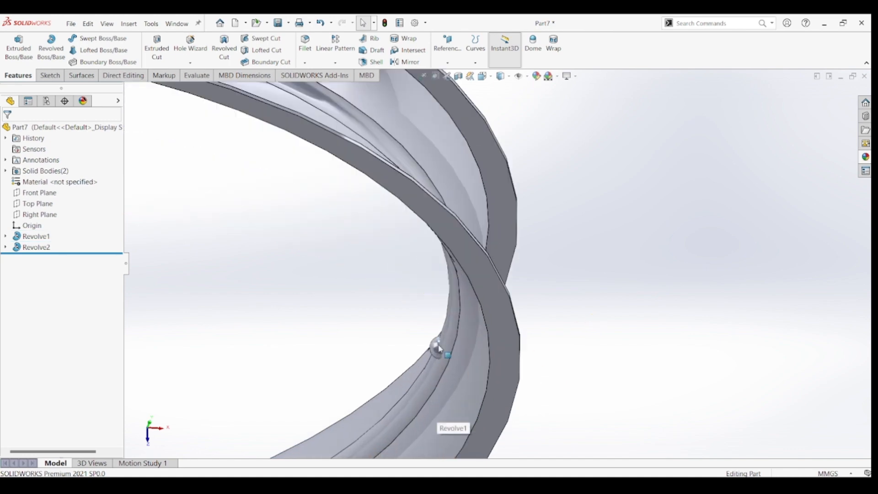
scroll(437, 357, up, 2)
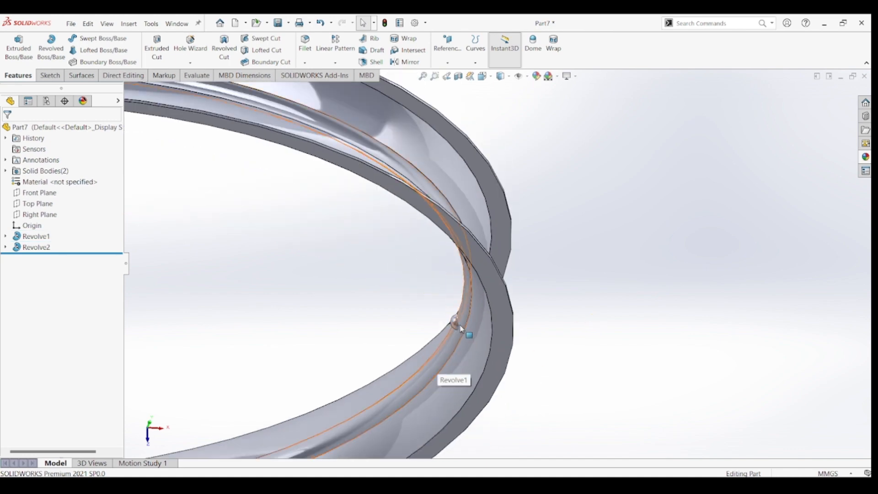
middle_drag(498, 347, 500, 349)
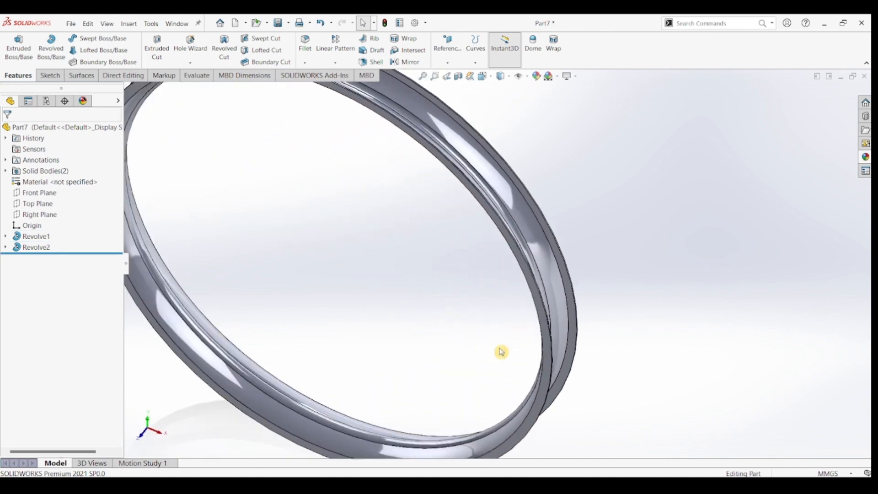
key(ctrl+7)
middle_drag(556, 329, 597, 314)
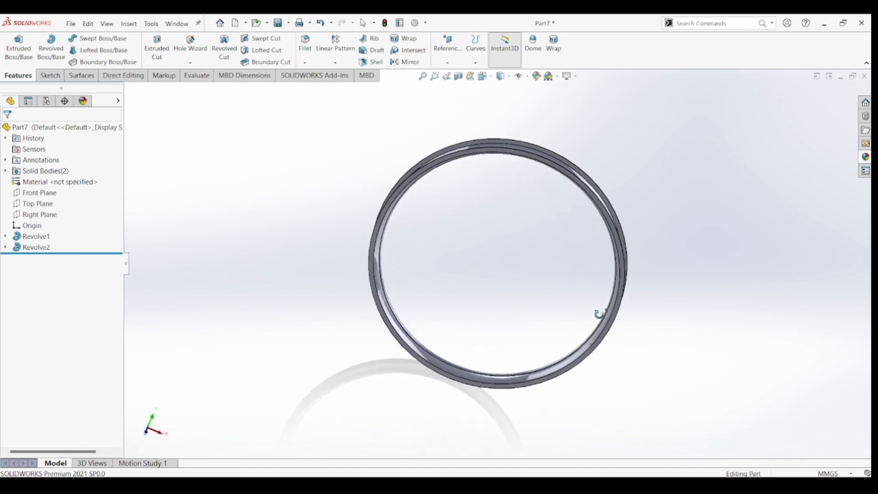
scroll(603, 315, down, 5)
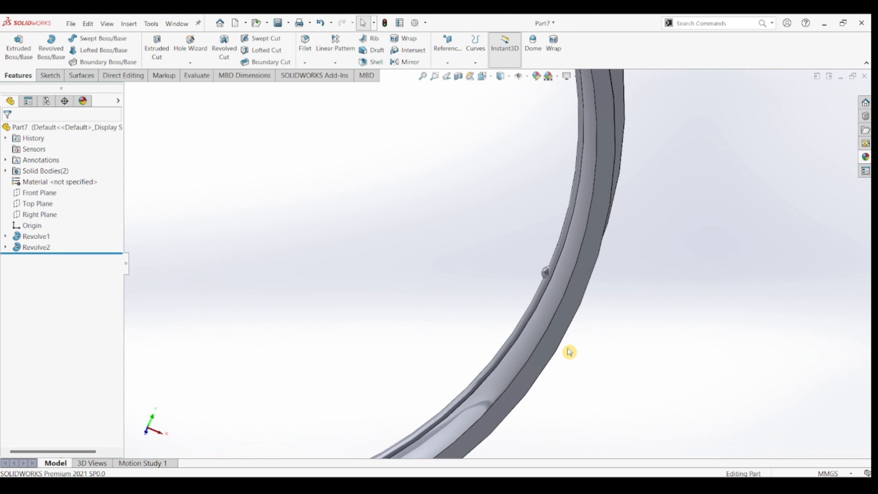
key(f)
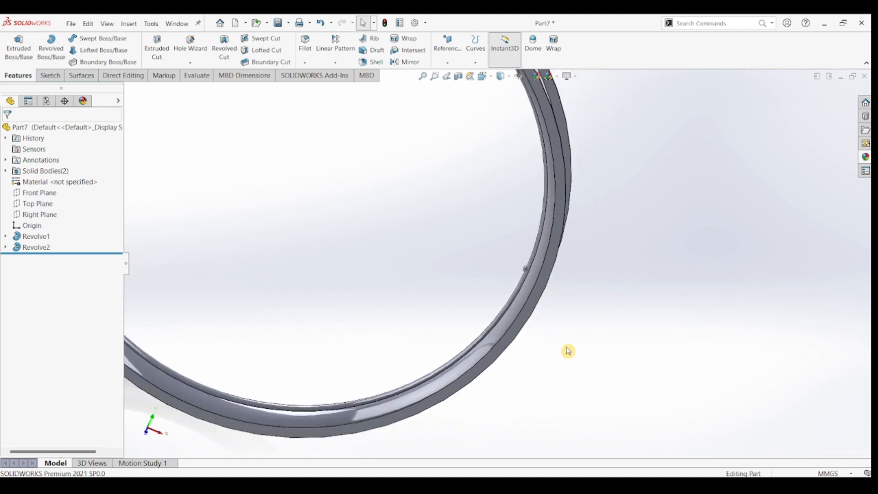
Turn on the display of temporary axes in the model
click(499, 274)
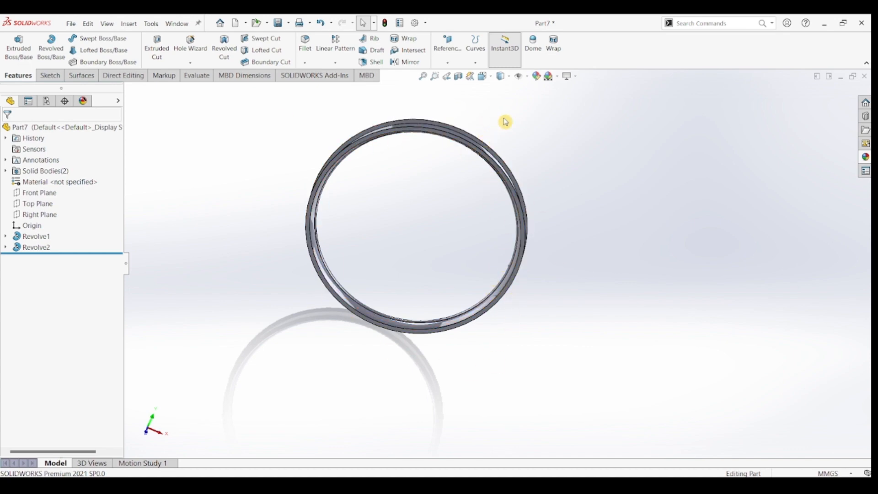
click(510, 79)
click(526, 76)
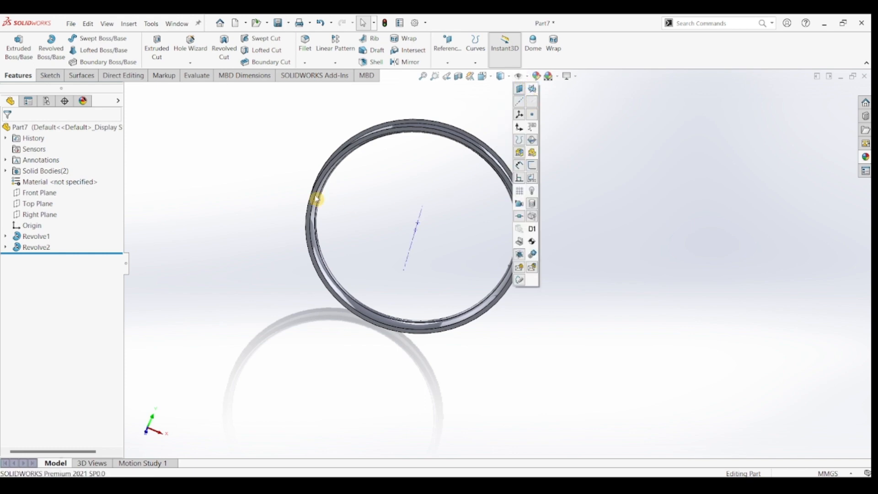
Try to circular-pattern the sphere feature about the rim's central temporary axis, with 72 equally spaced instances over 360°
click(330, 63)
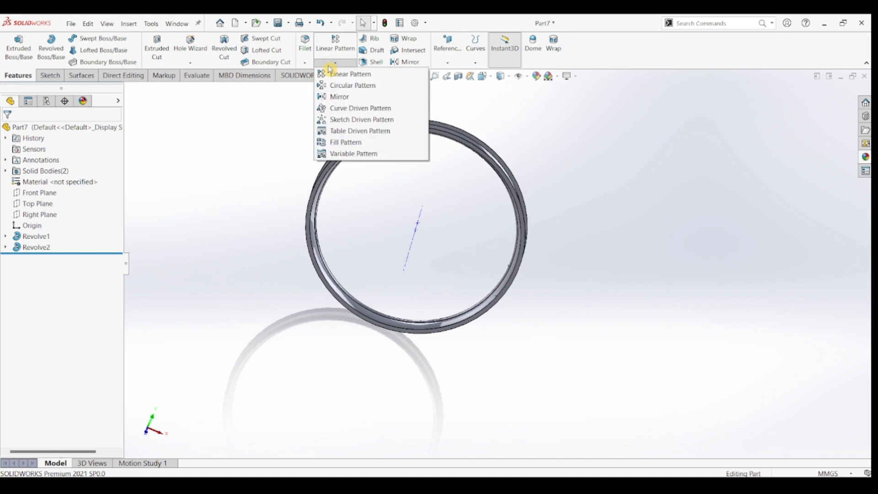
click(339, 85)
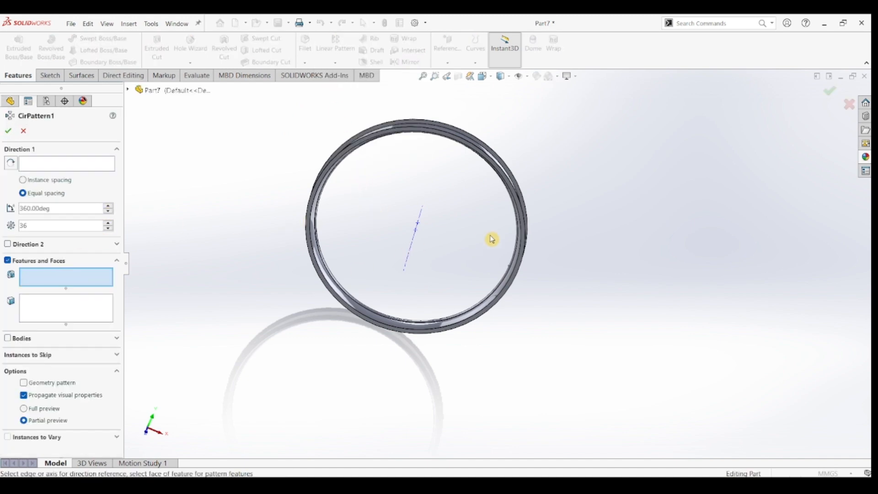
scroll(492, 239, down, 5)
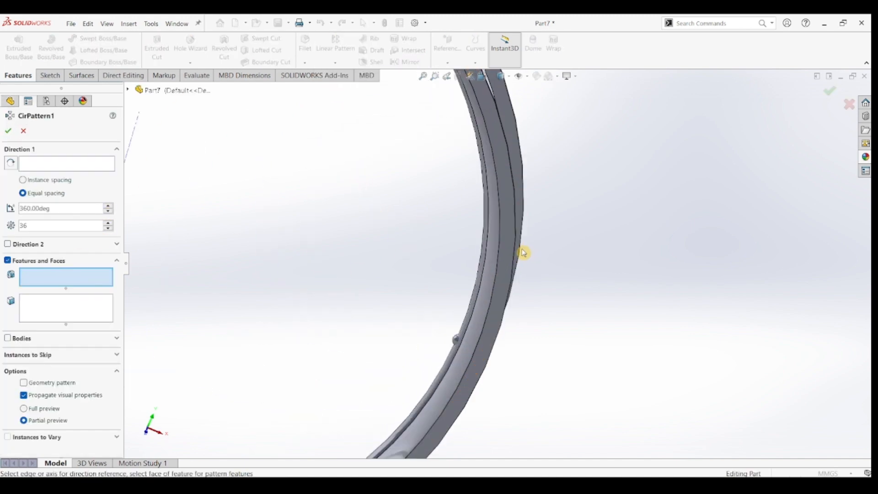
click(456, 342)
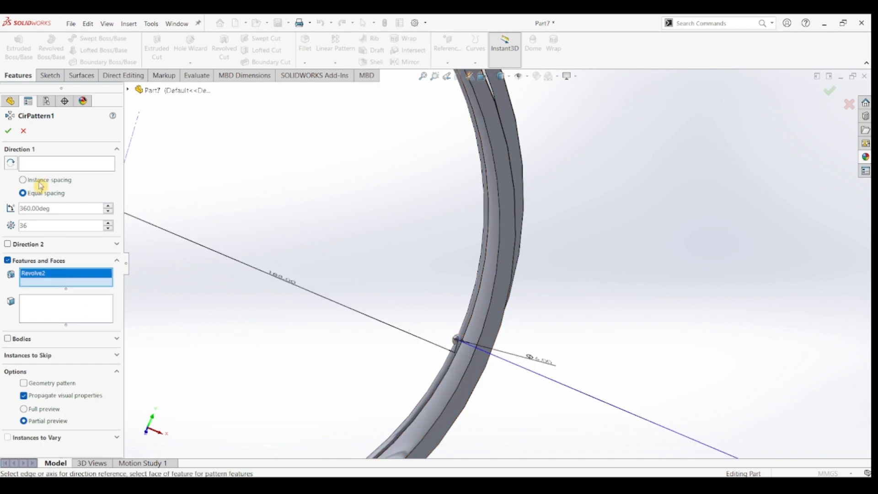
click(35, 167)
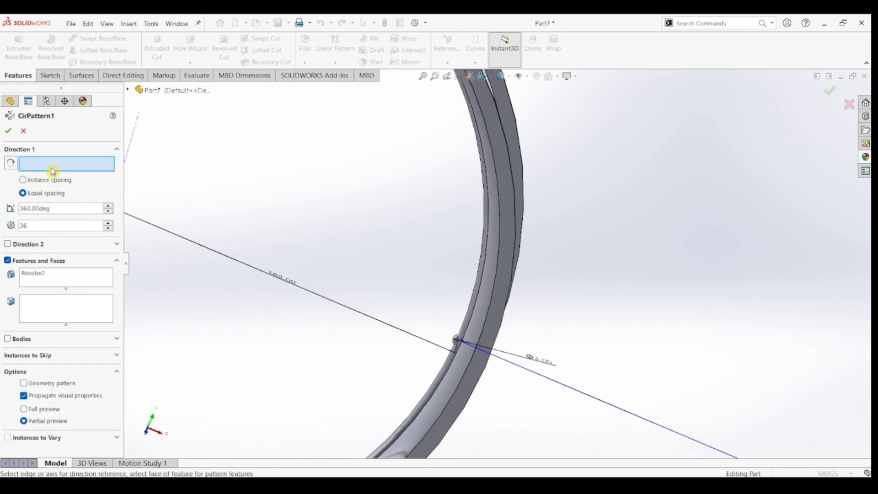
scroll(188, 214, up, 5)
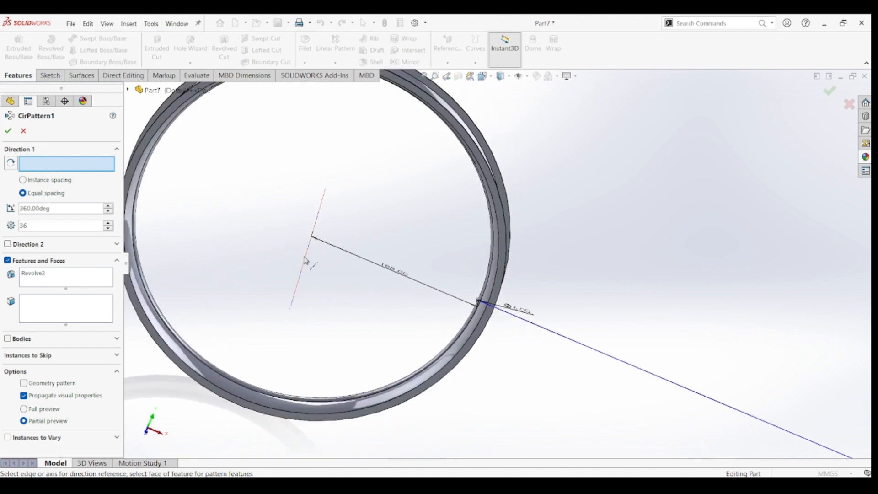
click(306, 260)
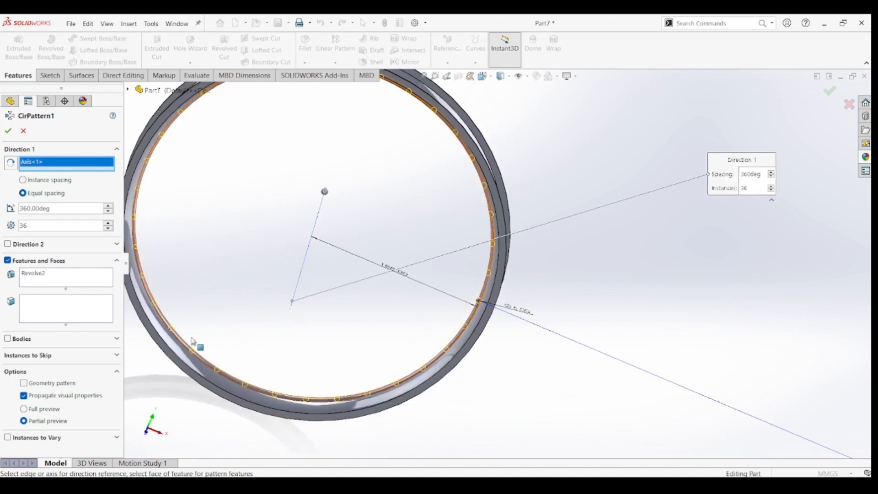
double_click(31, 226)
text(72)
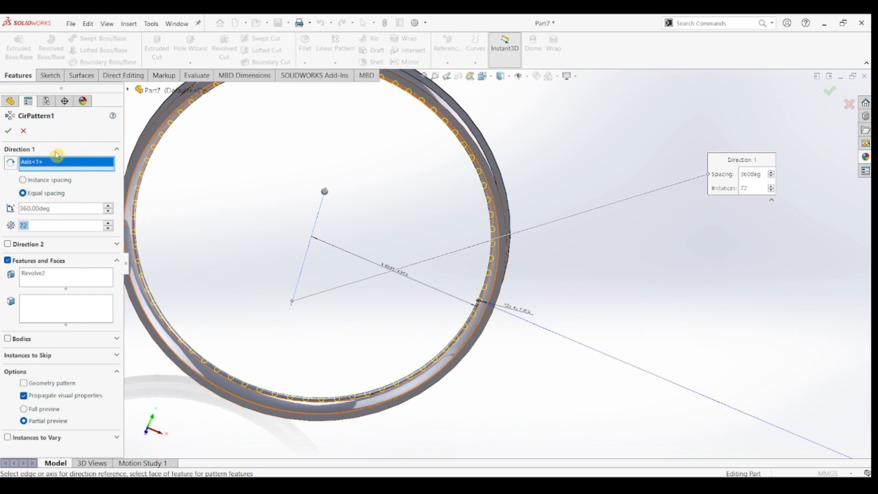
click(9, 133)
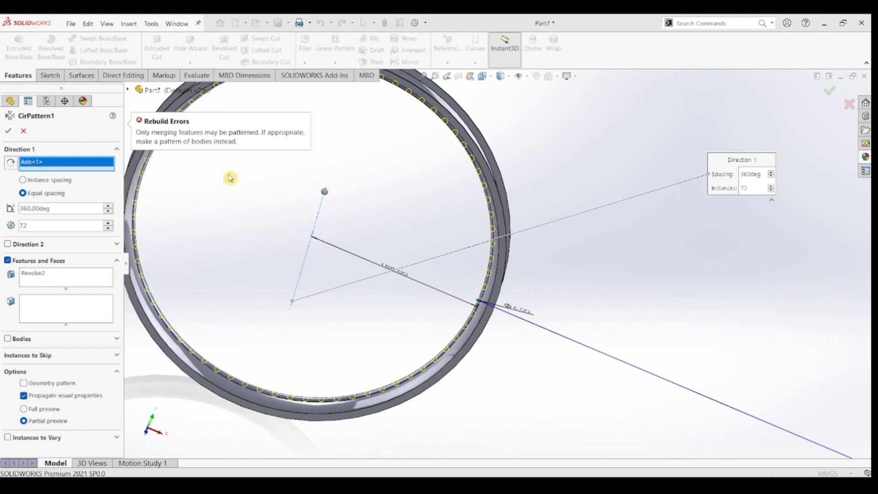
Replace the sphere feature with the sphere's solid body in the circular pattern and create the pattern around the rim
click(38, 273)
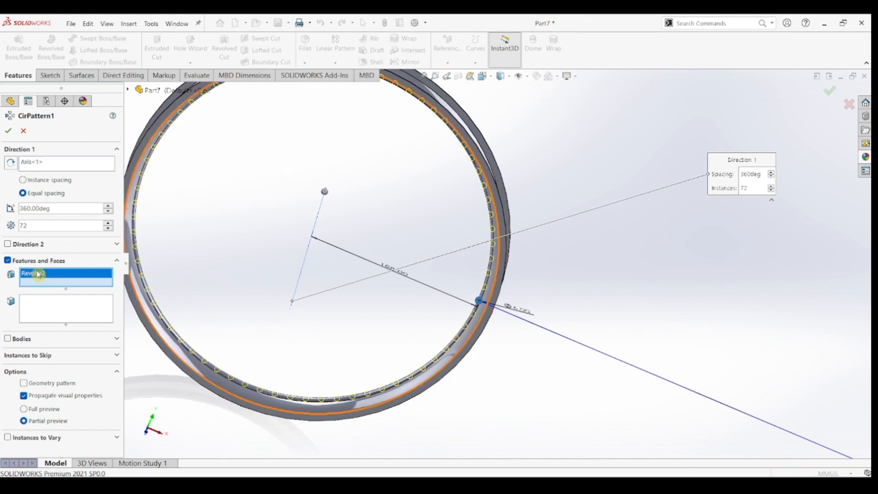
key(Delete)
click(8, 261)
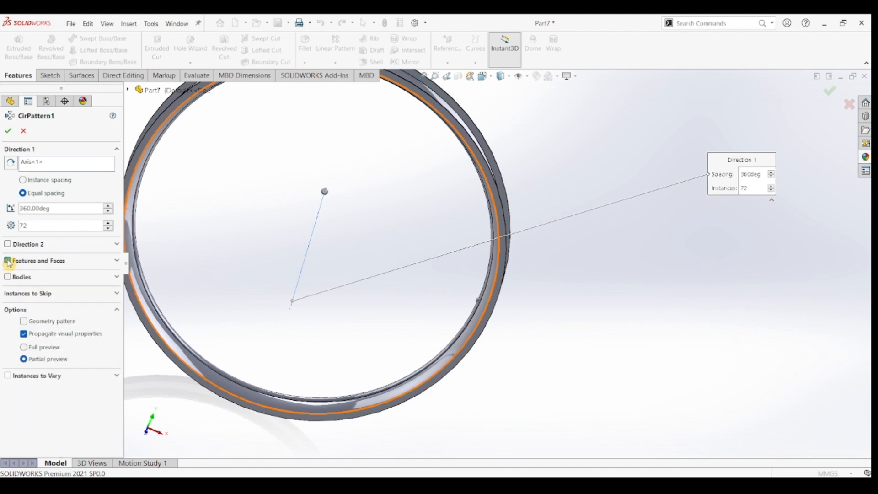
click(8, 277)
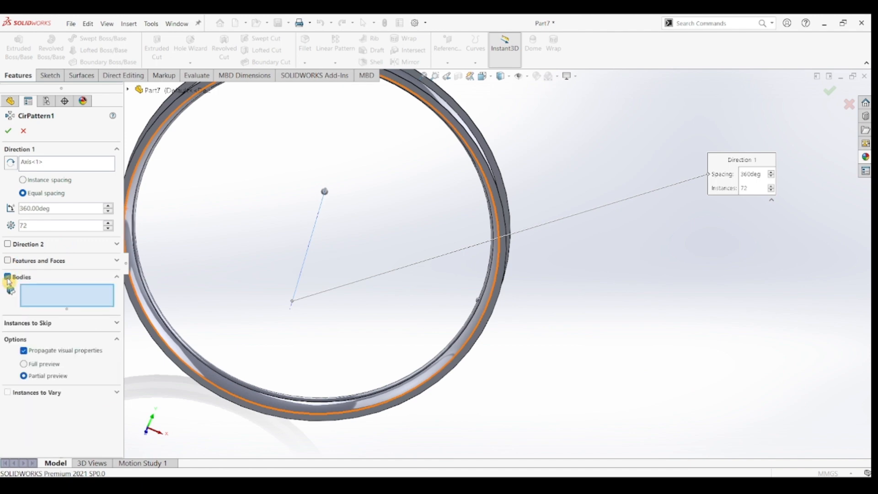
scroll(483, 279, down, 5)
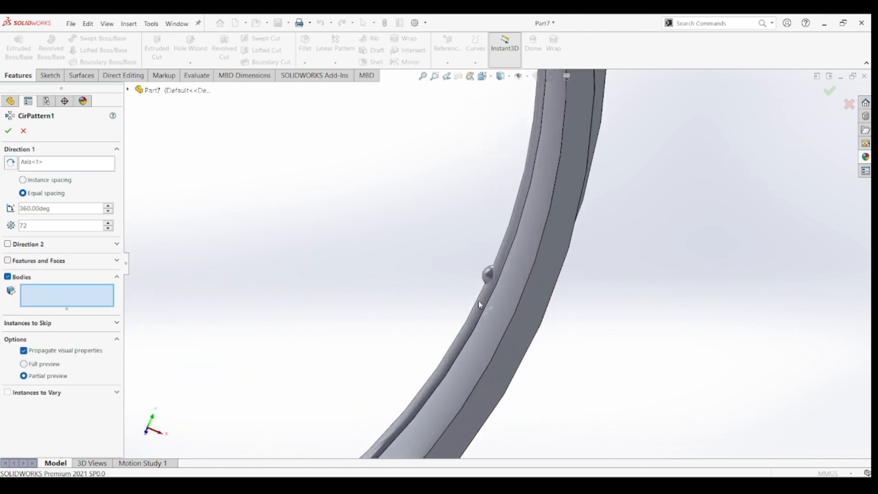
click(488, 279)
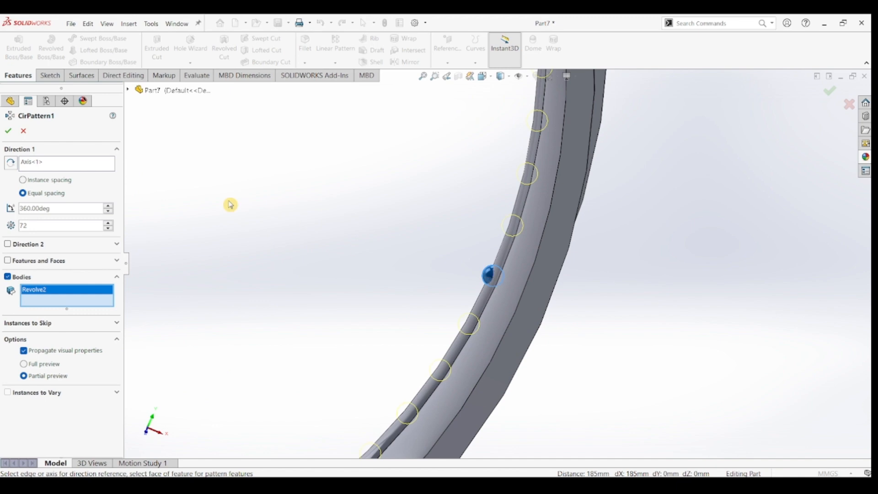
click(8, 131)
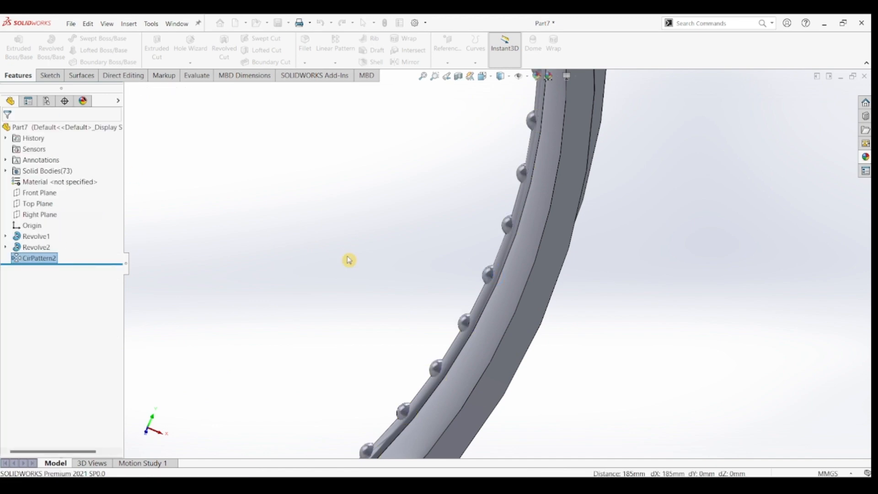
key(f)
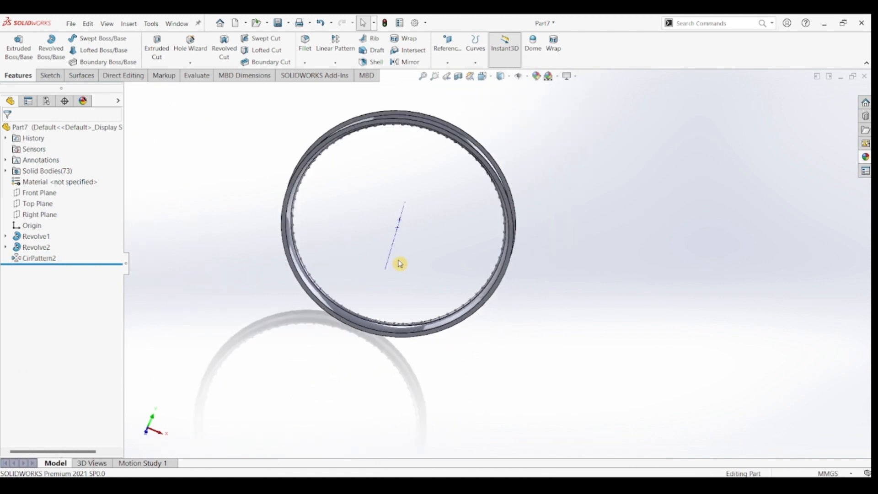
scroll(405, 228, down, 3)
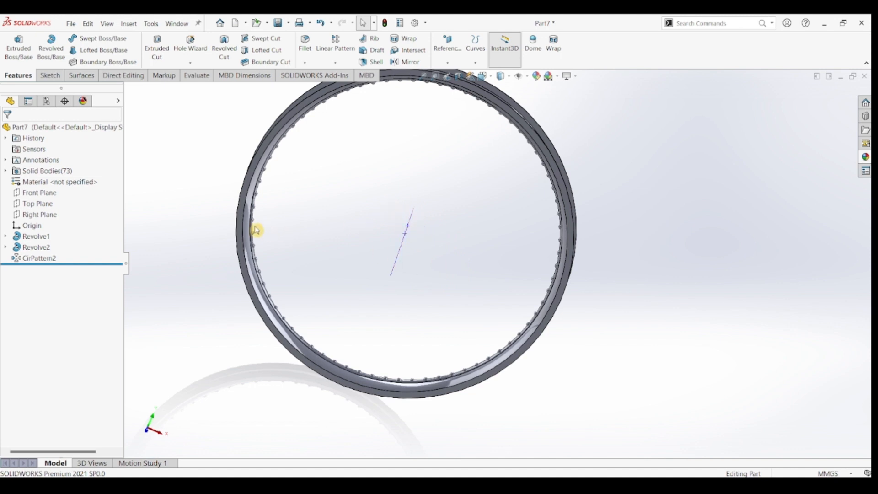
Start a new sketch on the Top Plane
click(38, 204)
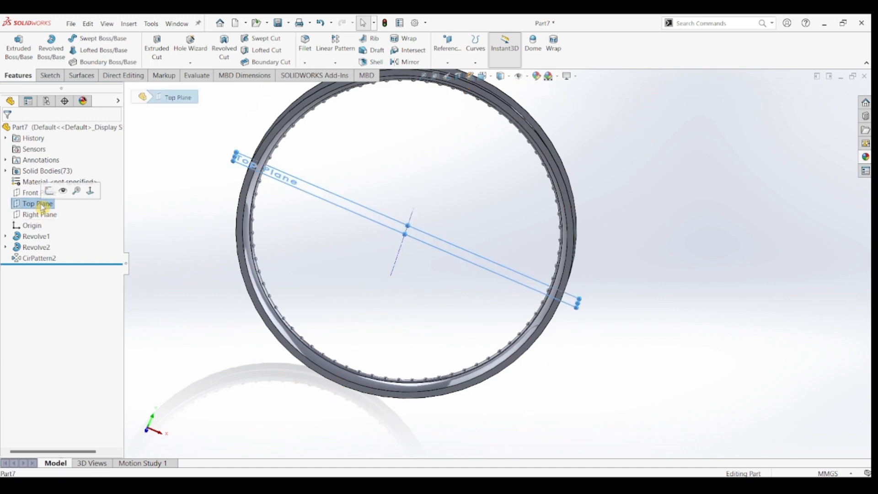
click(50, 75)
click(13, 54)
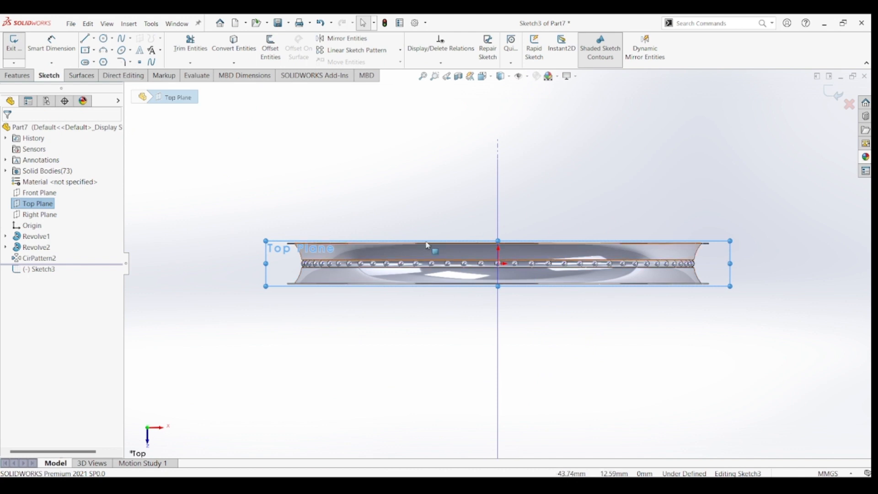
click(208, 279)
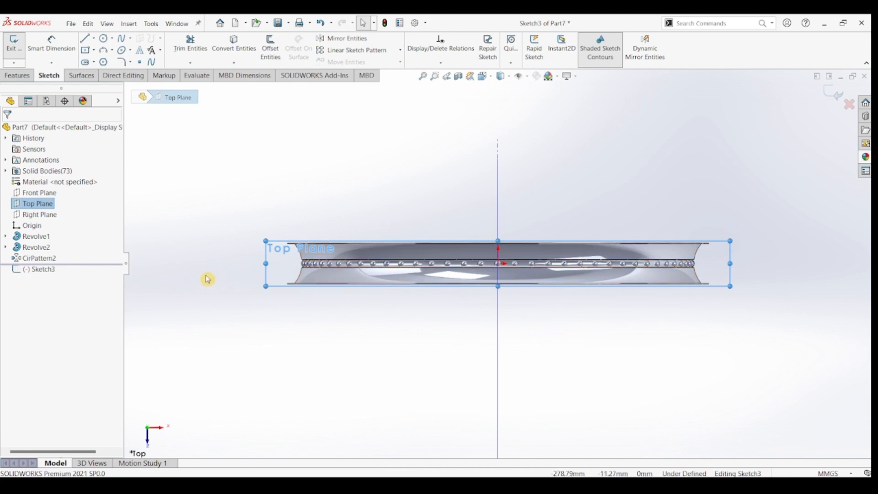
Hide the revolved rim, the seed sphere and the circular pattern of spheres
click(42, 238)
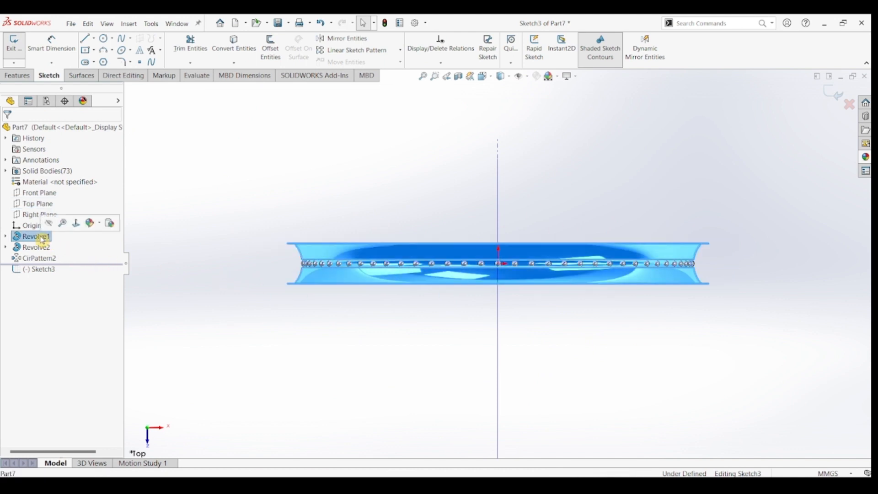
click(48, 223)
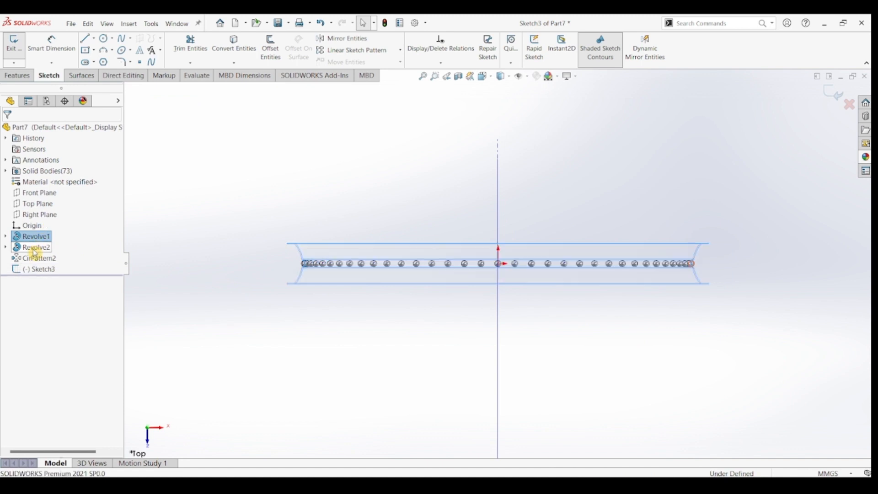
click(35, 248)
click(34, 259)
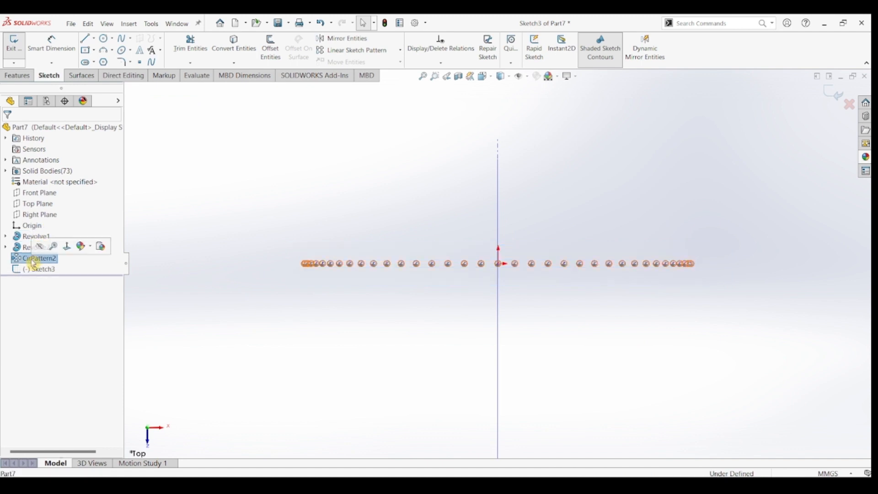
click(53, 247)
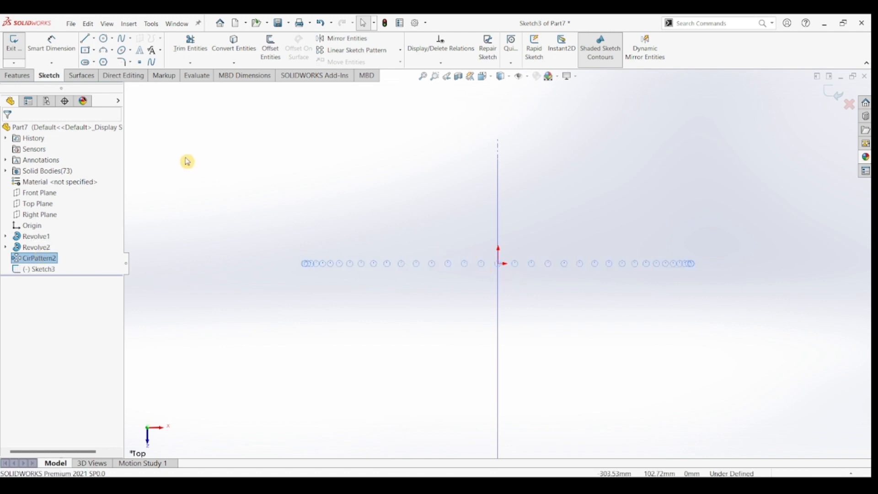
Sketch a closed inverted-L profile beside the central axis, about 64 mm wide and 71 mm high, with its base level with the origin
key(l)
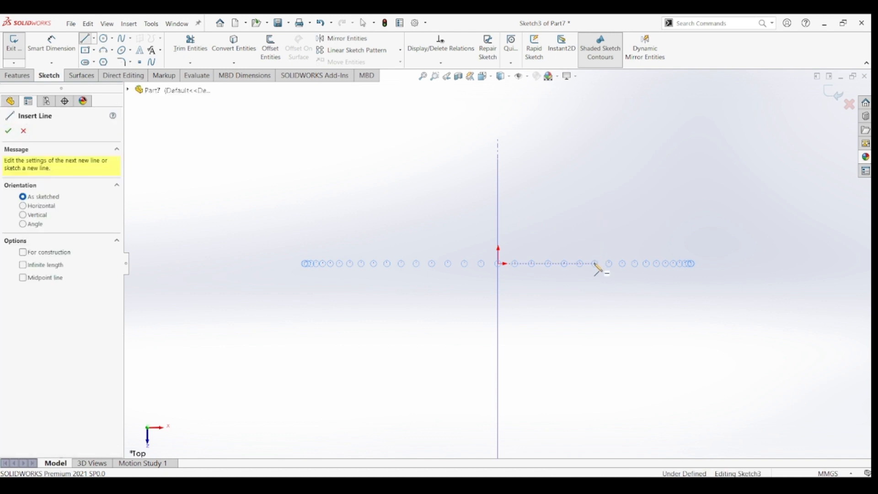
click(594, 263)
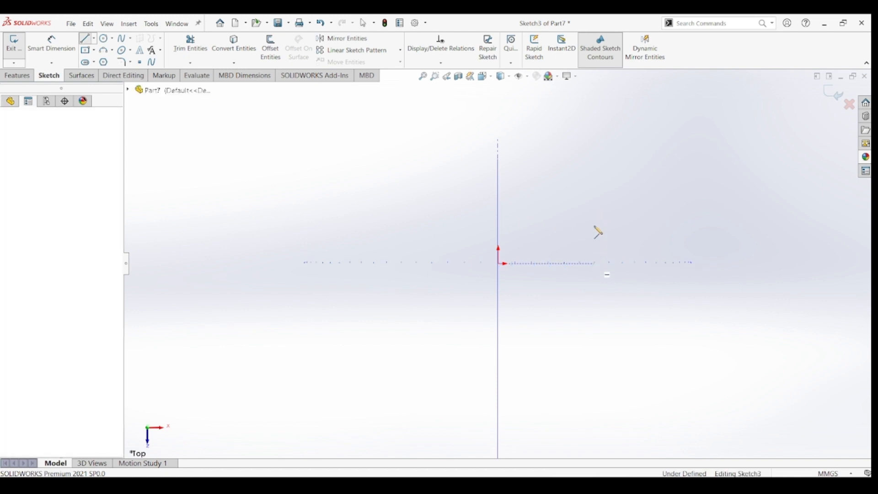
click(595, 191)
click(660, 190)
click(660, 209)
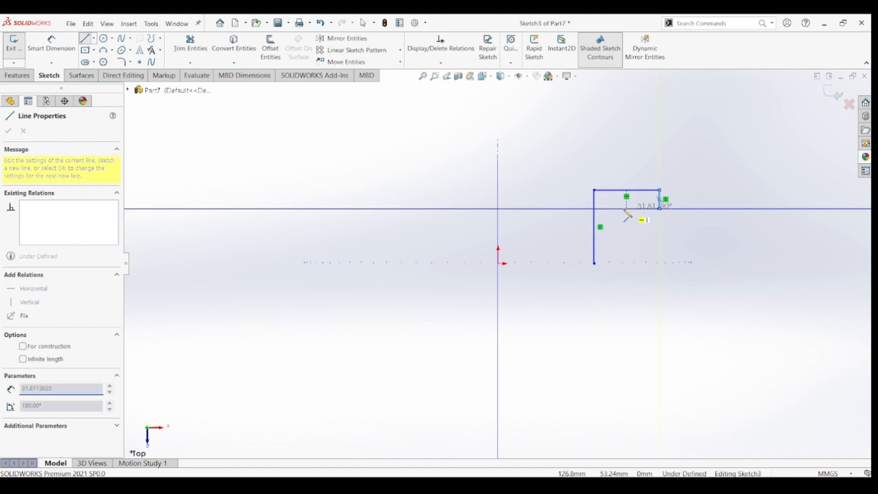
click(609, 209)
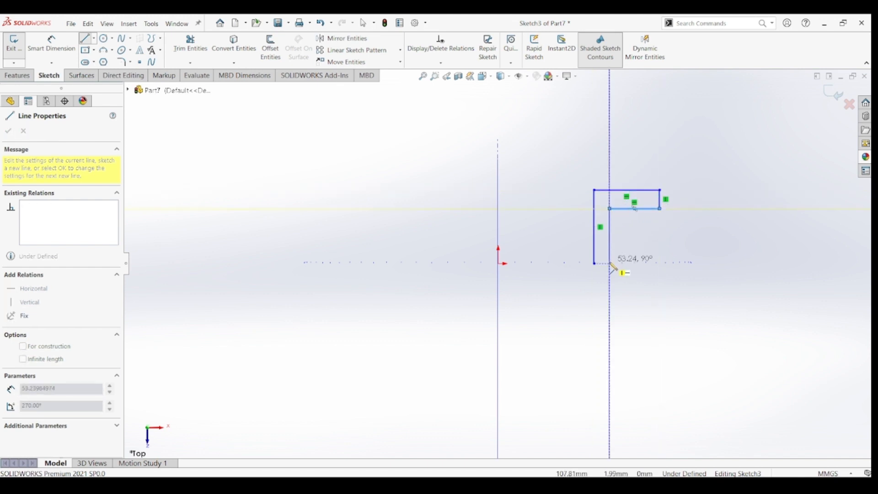
click(610, 264)
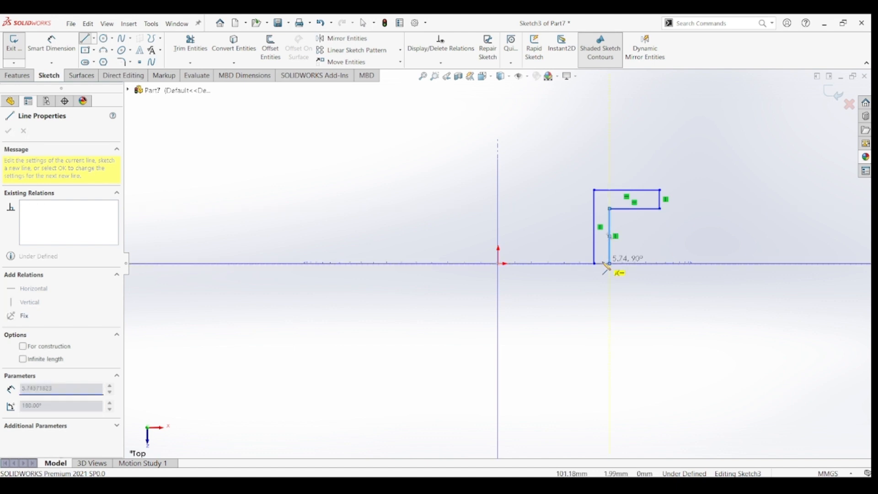
click(594, 264)
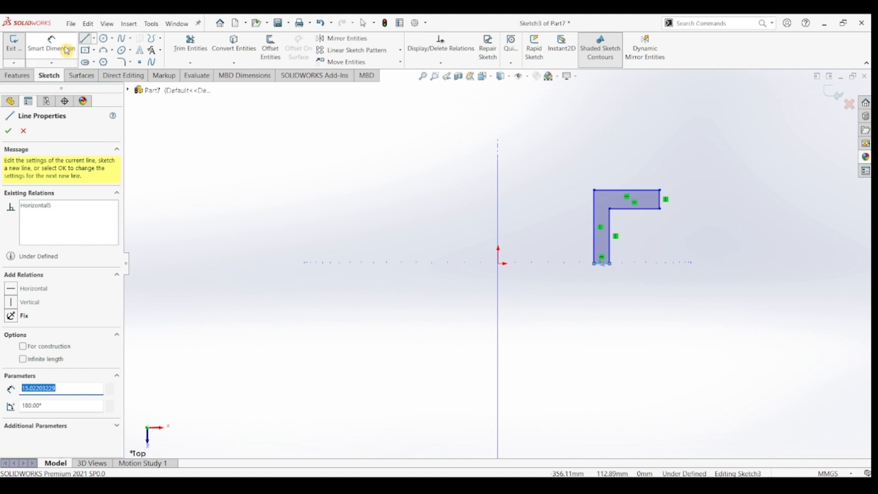
Dimension the distance from the origin to the profile's long inner vertical line as 20 mm
click(52, 44)
click(500, 264)
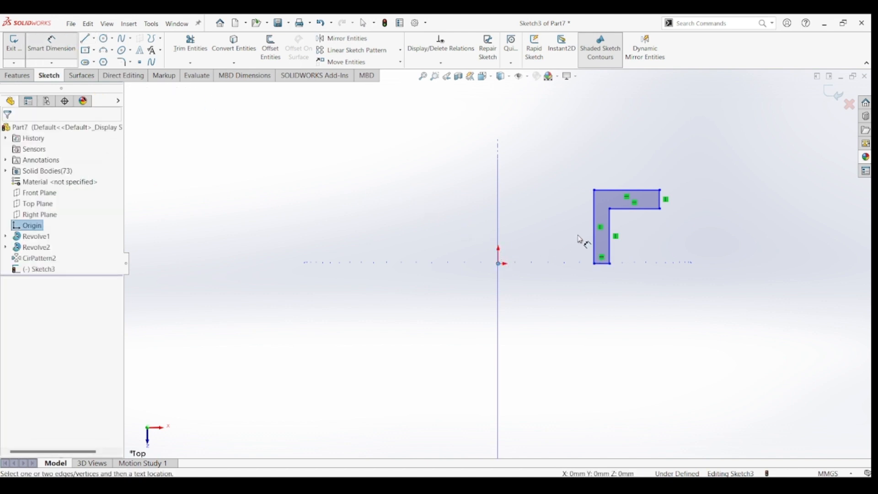
click(595, 234)
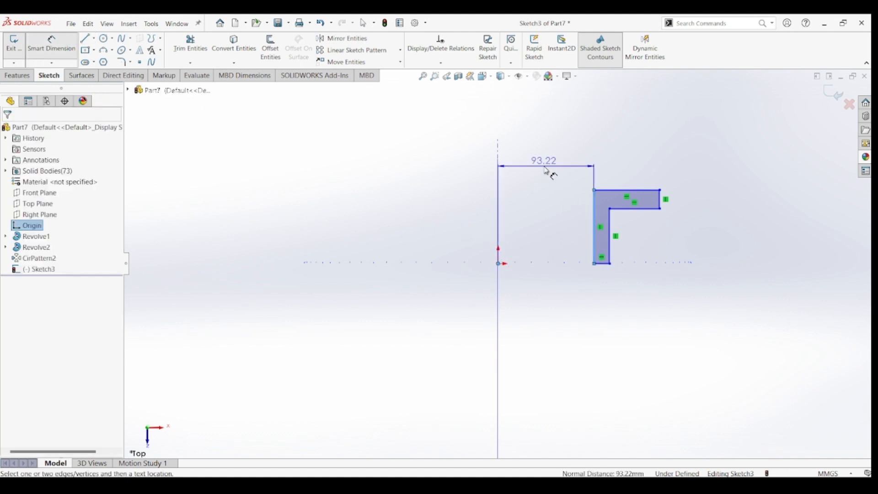
click(547, 171)
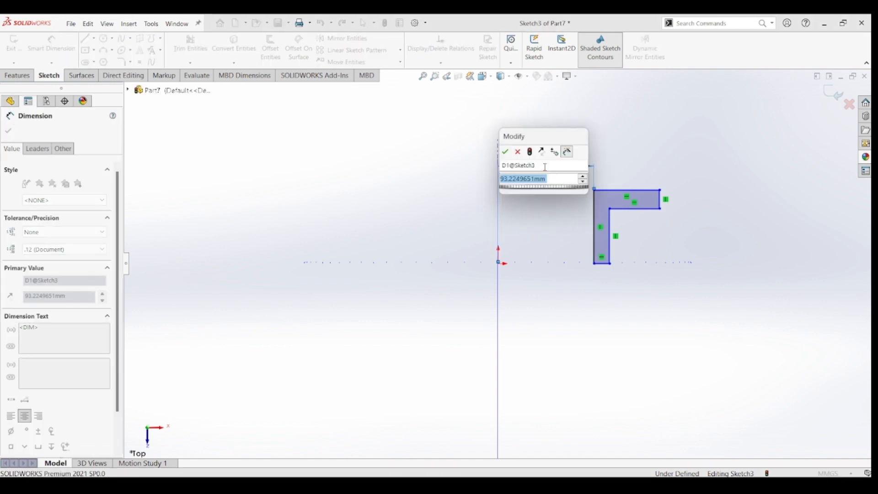
text(20)
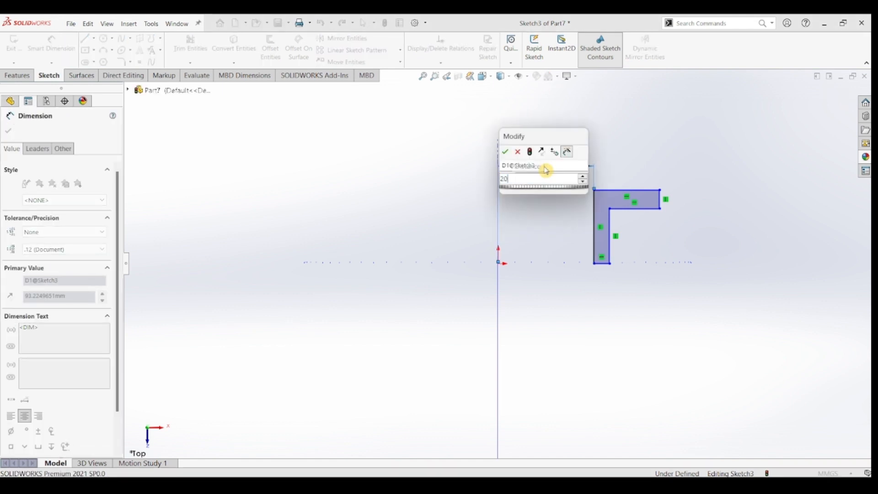
key(Return)
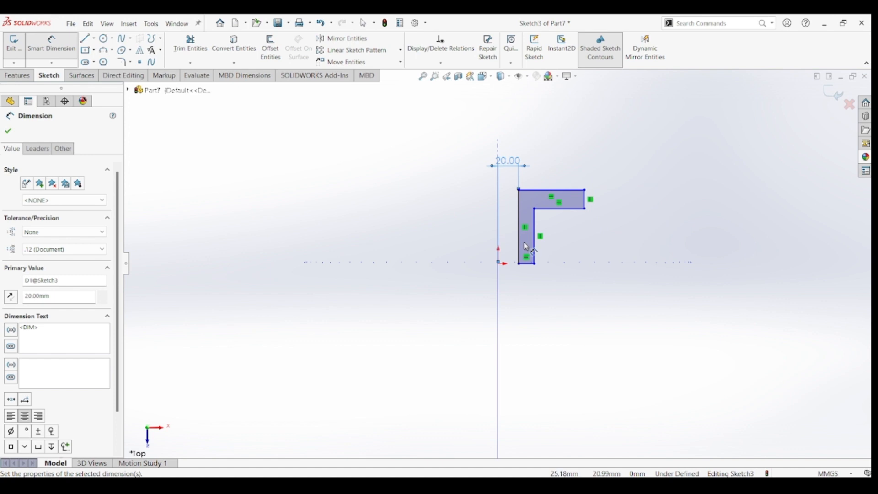
Dimension the profile's upper horizontal line as 8.5 mm
click(558, 189)
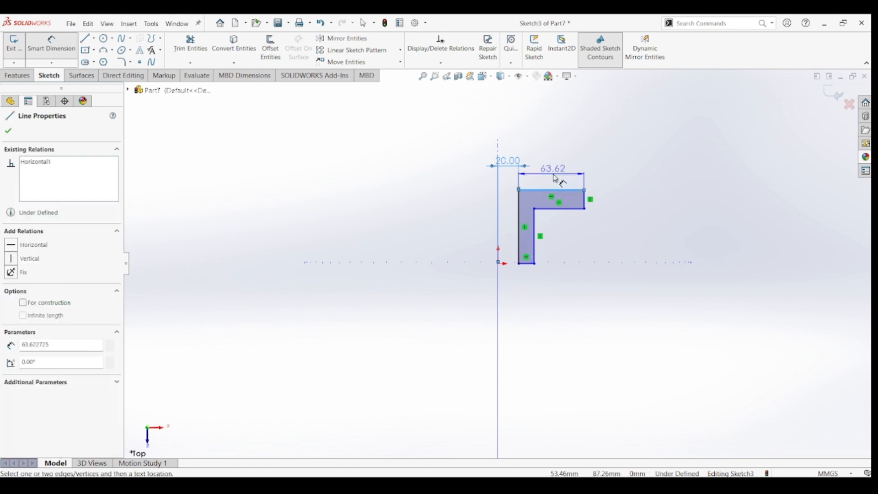
click(555, 178)
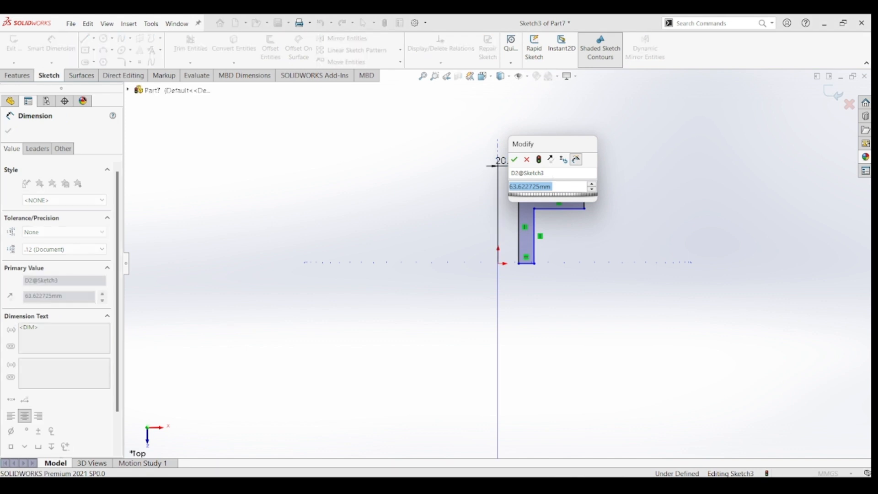
text(60)
key(Return)
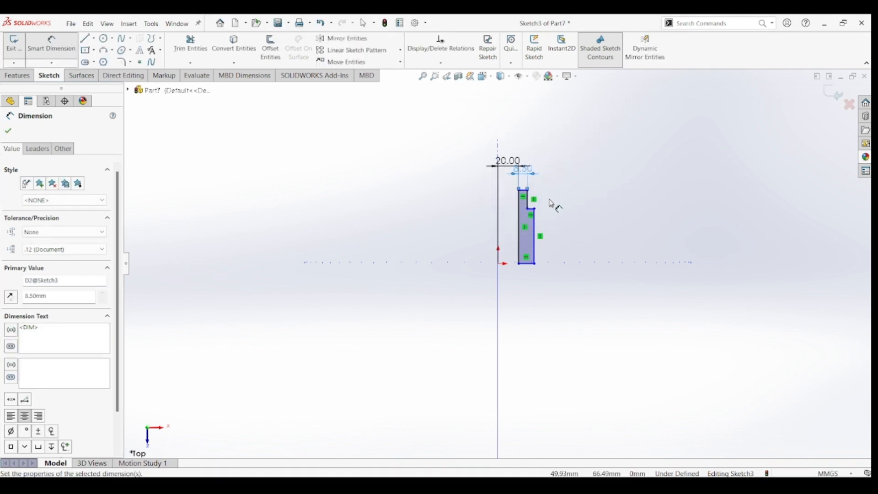
click(540, 222)
key(Escape)
scroll(540, 229, down, 2)
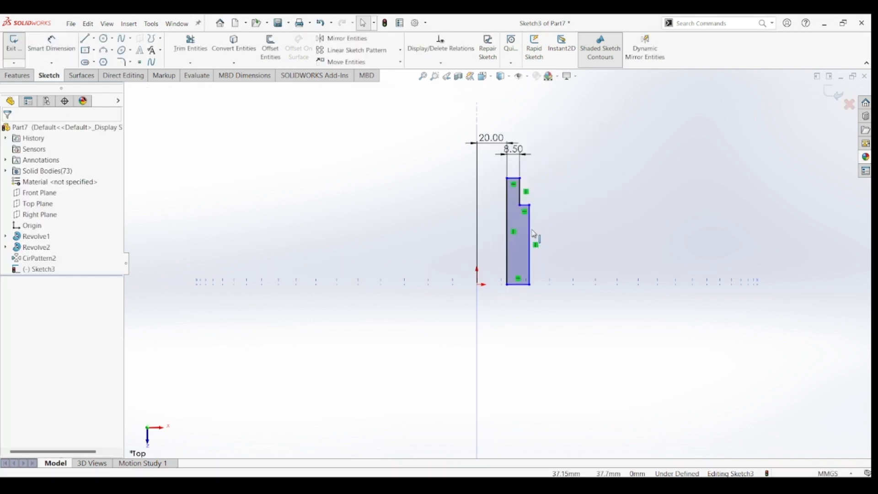
Move the leg's outer vertical line inward until the upper flange overhangs it by about 3.5 mm
click(529, 237)
drag(524, 234, 514, 233)
click(530, 239)
click(57, 45)
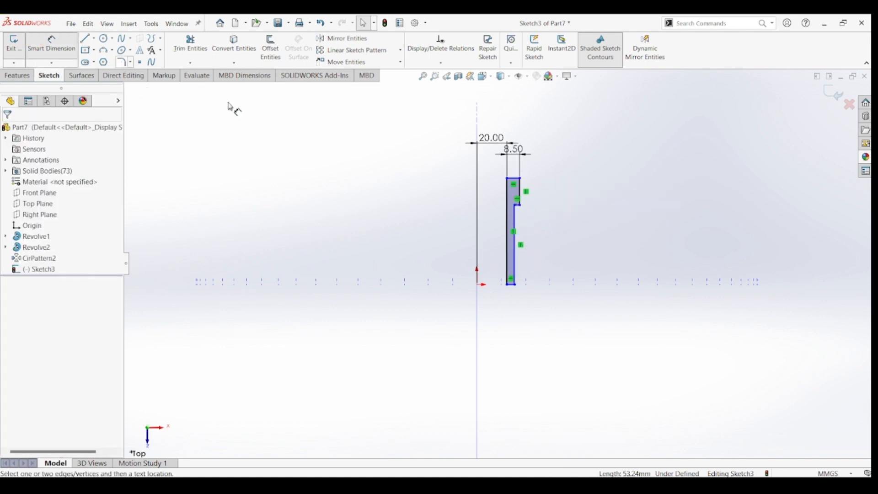
click(513, 179)
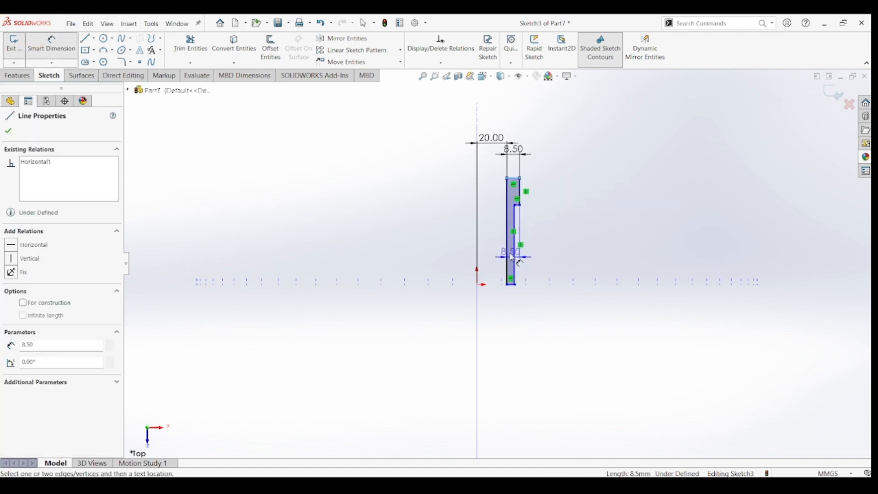
key(Escape)
key(Escape)
Dimension the height of the profile's long inner vertical line as 20 mm
click(51, 44)
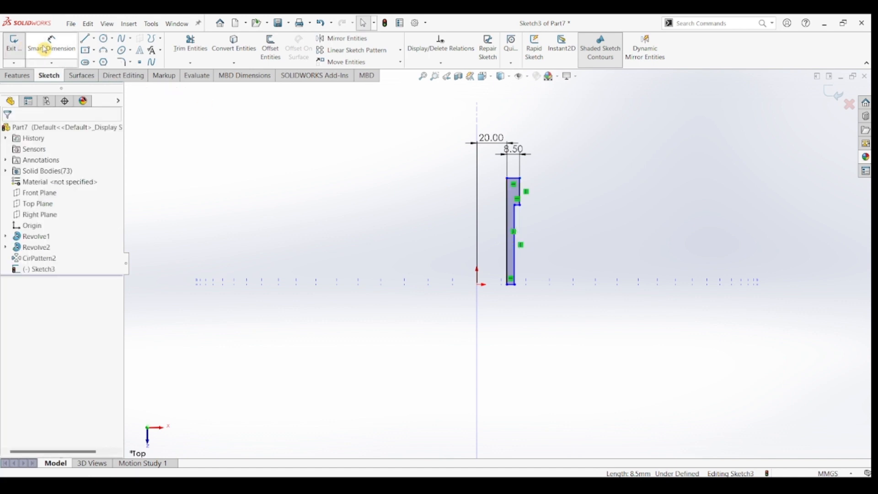
click(507, 221)
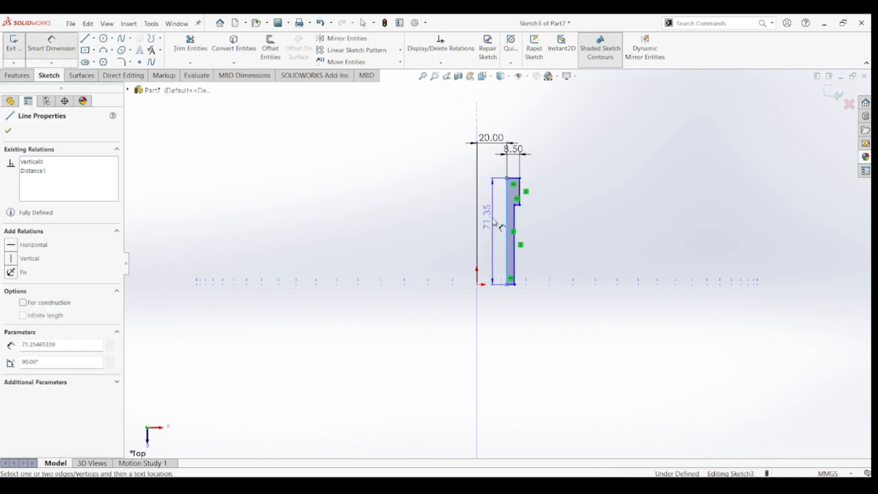
click(500, 224)
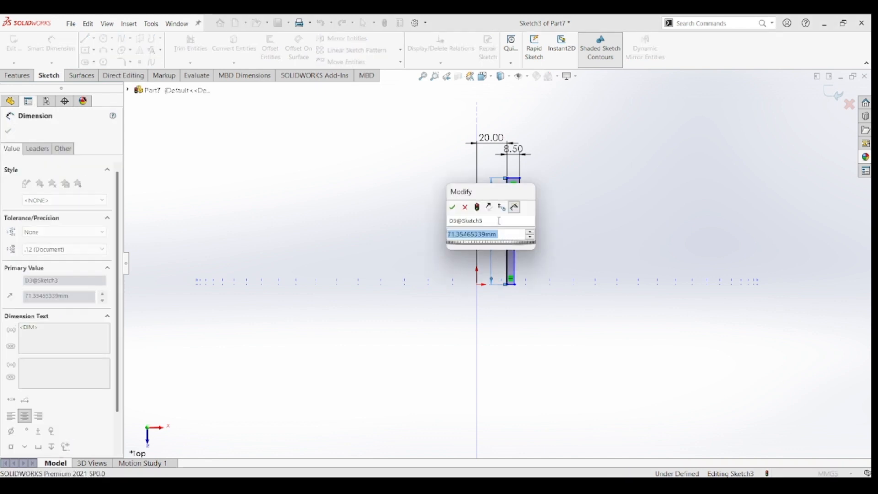
text(20)
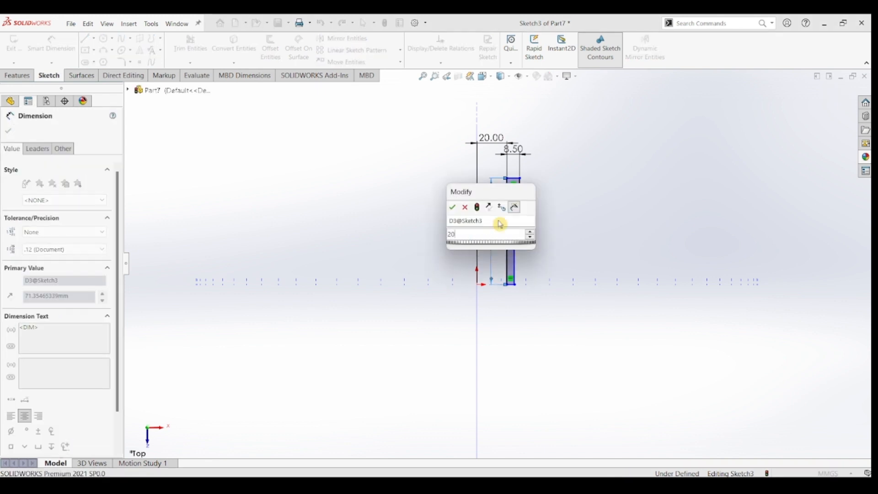
key(Return)
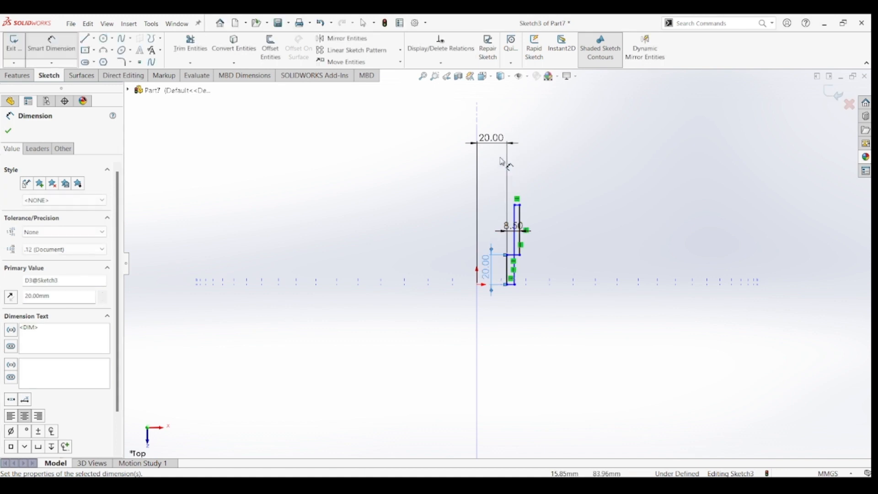
key(Escape)
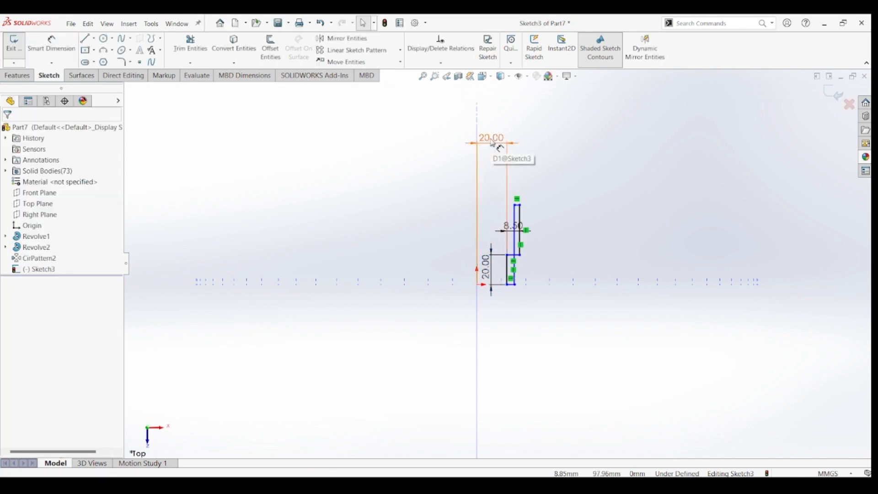
Change the distance between the origin and the profile's inner vertical line to 8 mm
double_click(493, 144)
text(8)
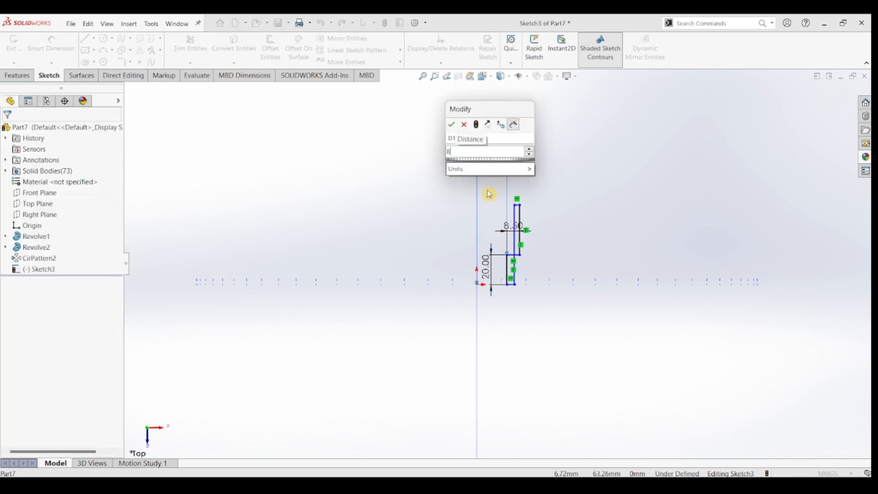
key(Return)
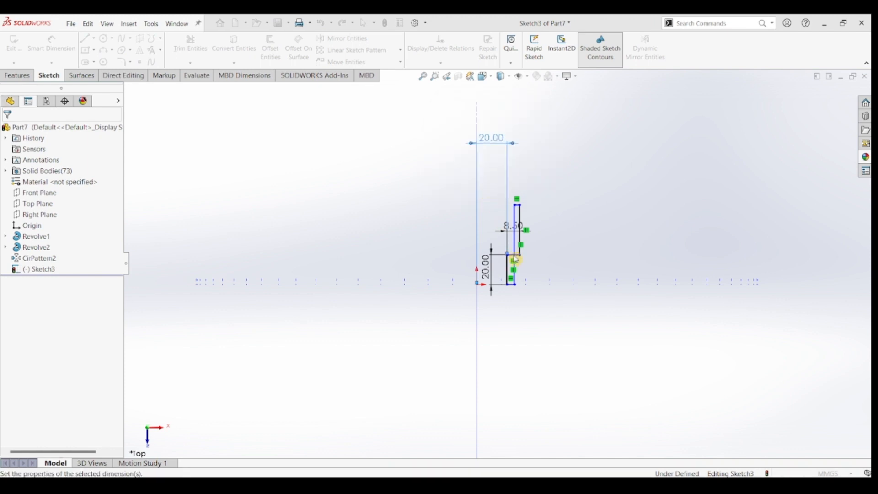
Move the short horizontal line of the crossed-over profile down to just below the 8.5 mm edge, restoring the L shape
scroll(503, 274, down, 5)
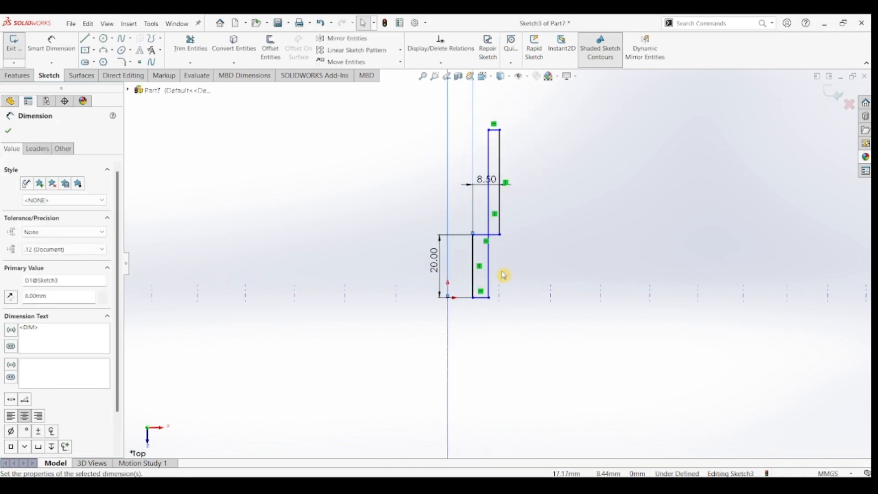
key(Escape)
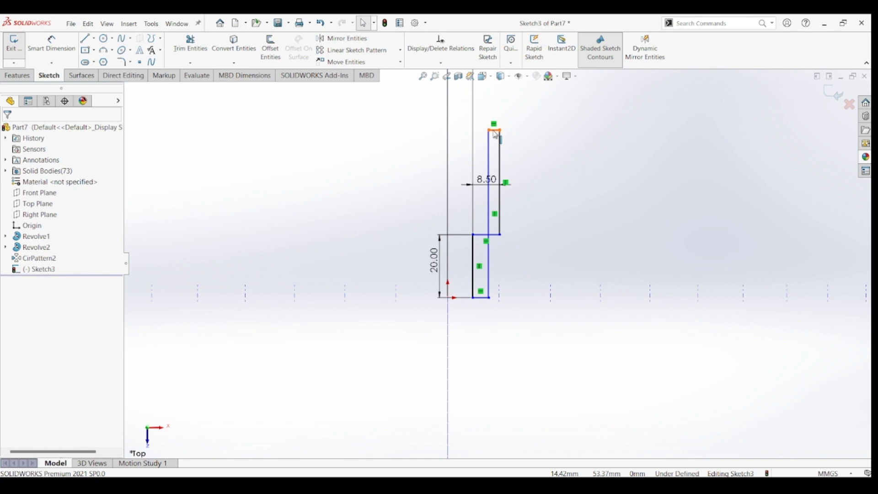
drag(494, 131, 495, 249)
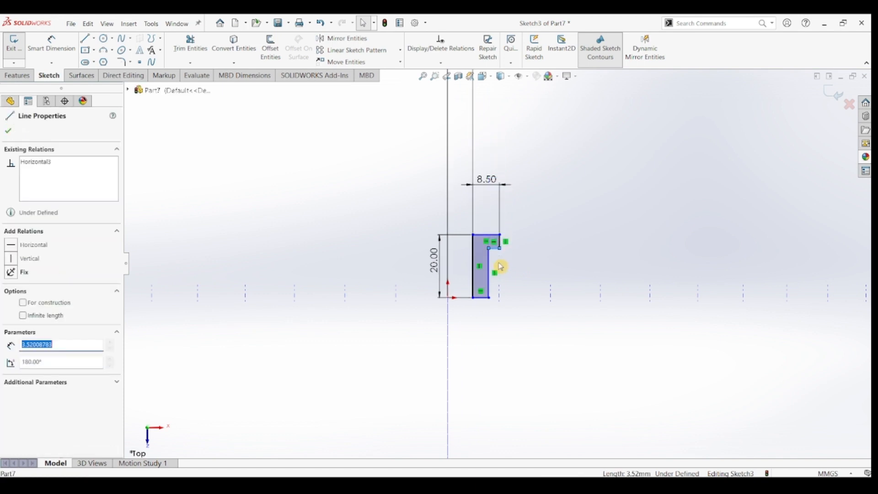
Dimension the short horizontal underside line of the upper flange as 5 mm
scroll(501, 267, down, 4)
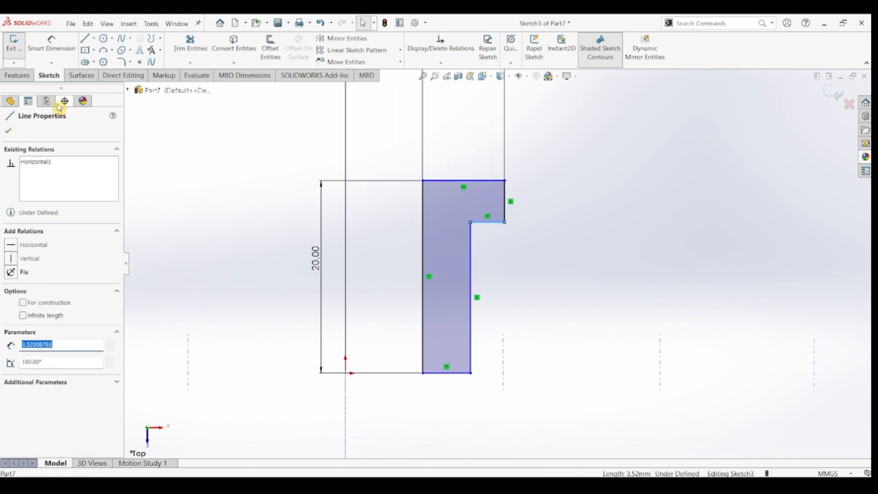
click(52, 42)
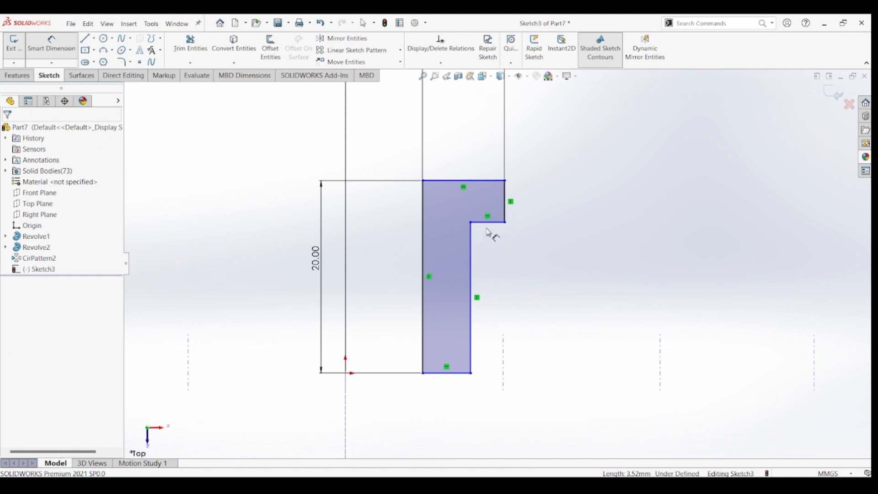
click(489, 227)
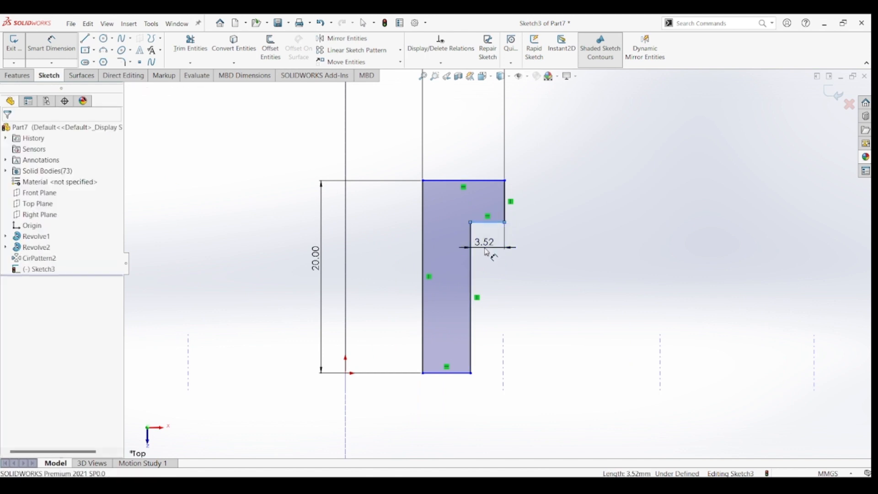
click(487, 252)
text(5)
key(Return)
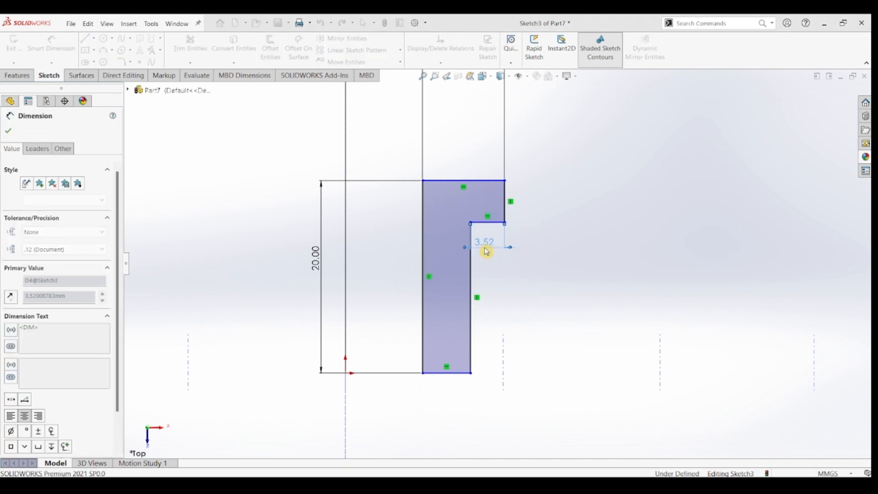
Dimension the upper flange's short outer vertical edge as 1 mm
click(506, 203)
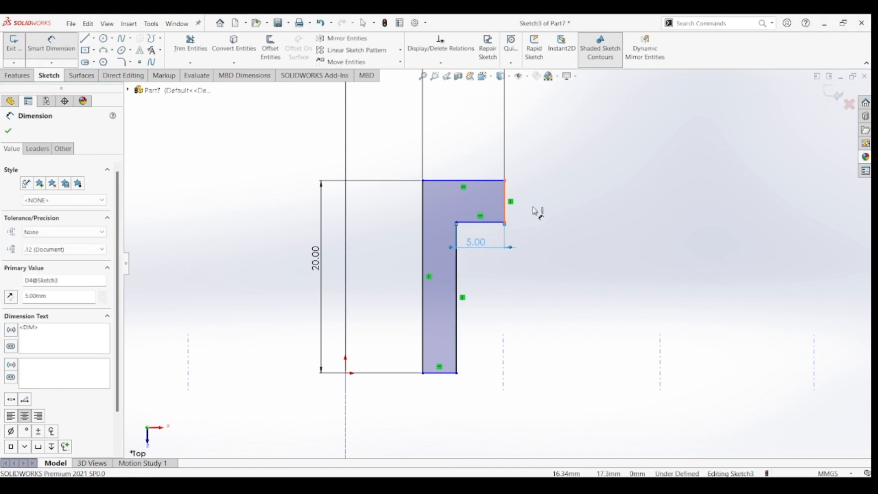
click(538, 213)
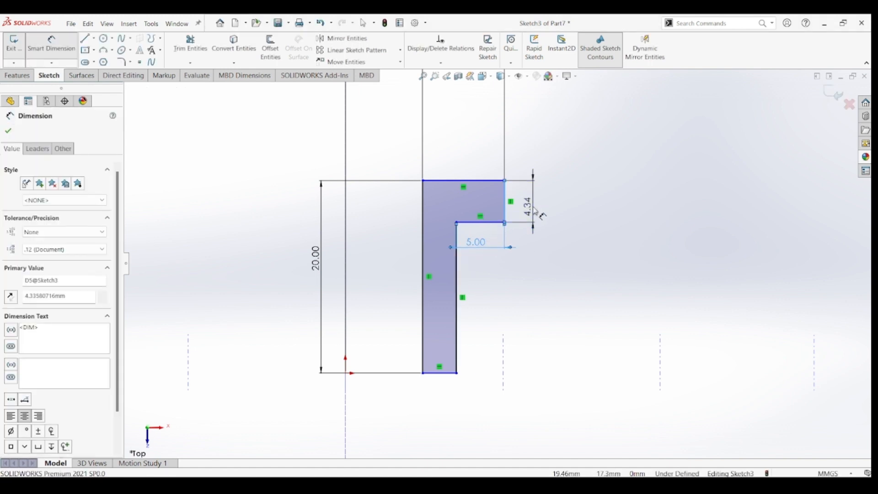
text(1)
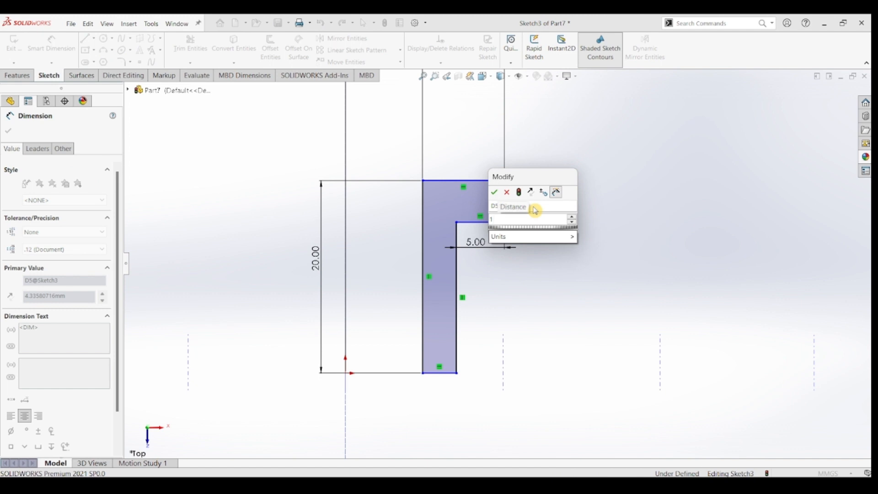
key(Return)
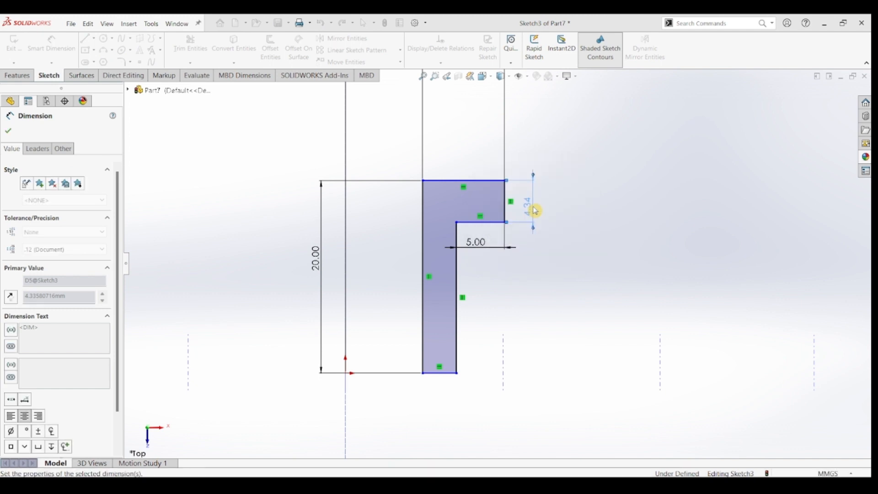
key(Escape)
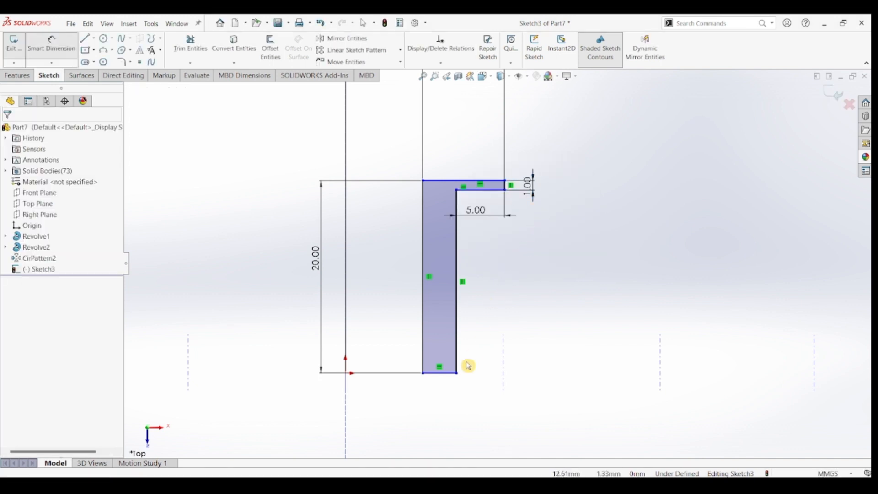
Add a Horizontal relation between the origin and the profile's lower inner corner
click(346, 374)
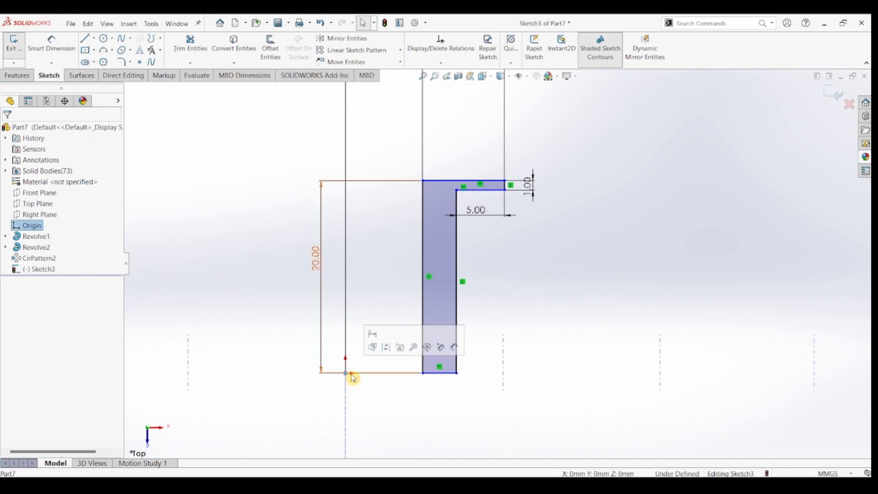
ctrl+click(422, 374)
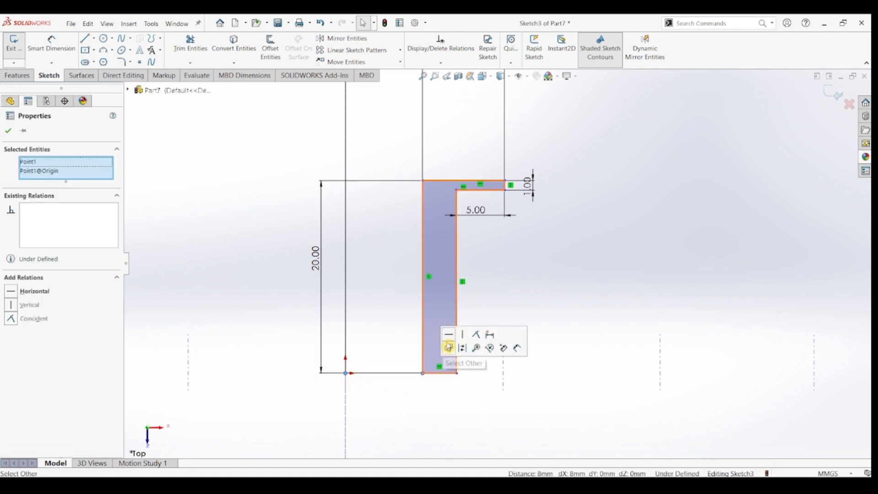
click(449, 334)
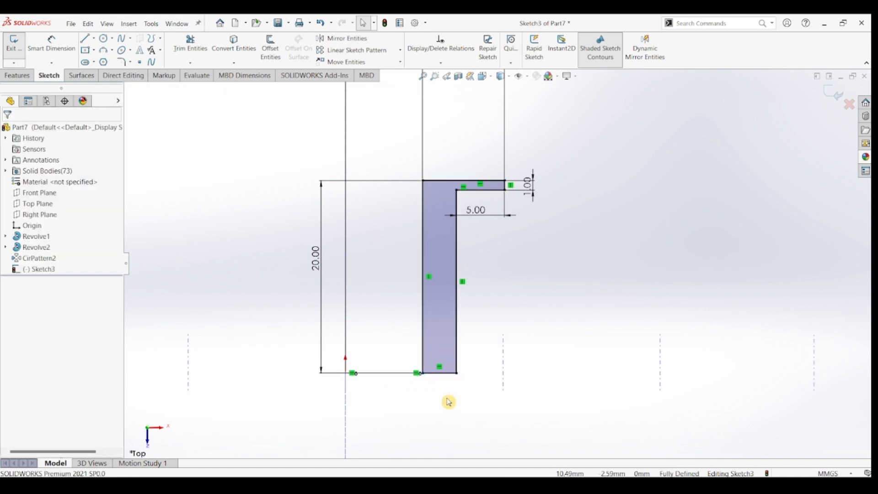
Draw a horizontal centerline about 33 mm long from the origin, running along the profile's lower edge and beyond it
scroll(442, 400, up, 4)
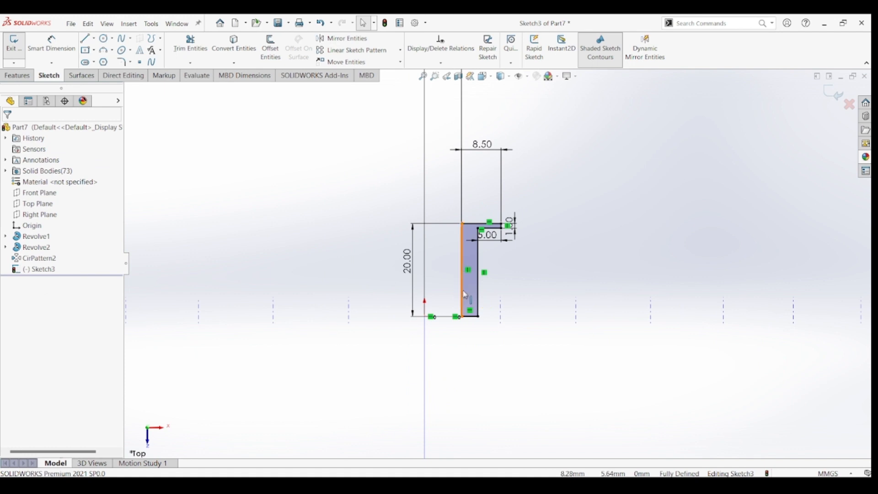
click(94, 38)
click(98, 58)
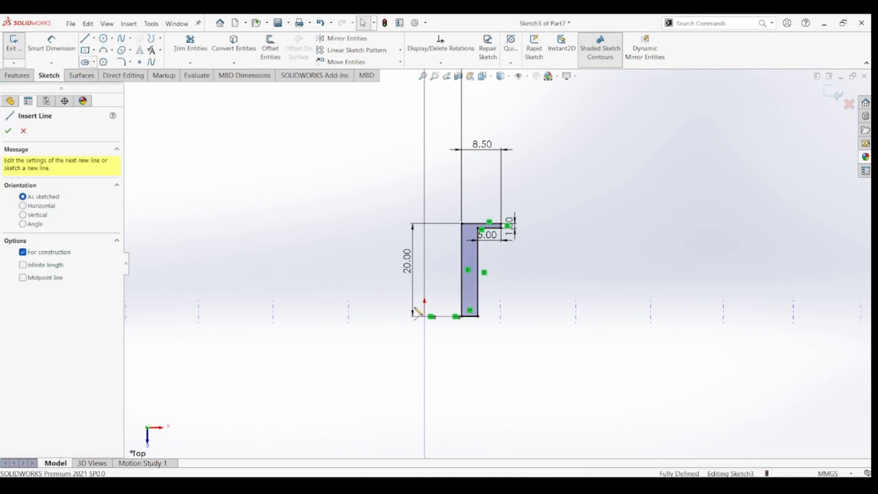
click(479, 316)
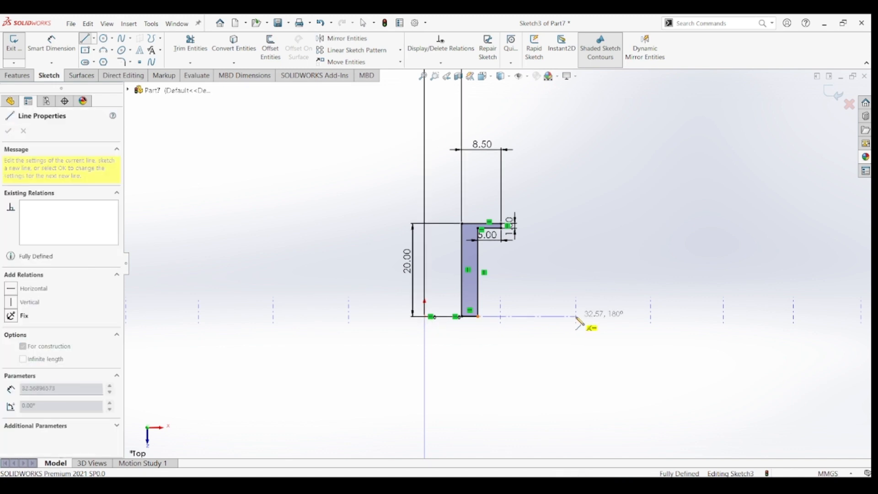
click(577, 316)
key(Escape)
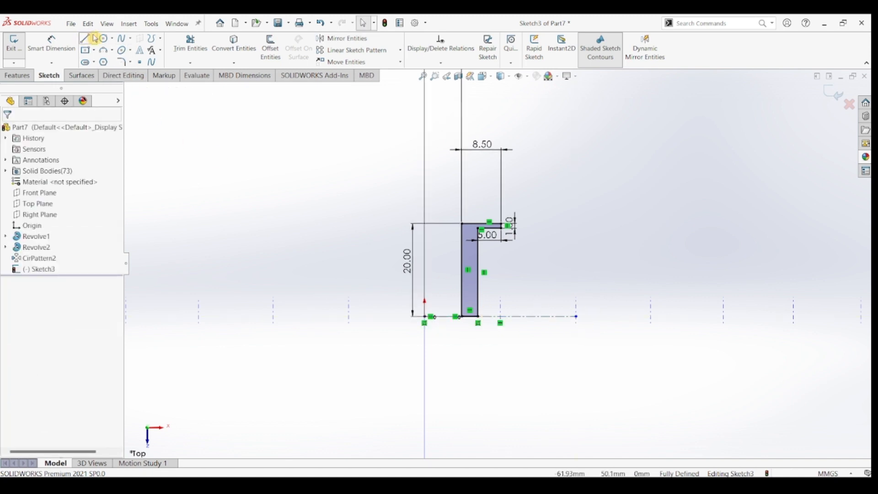
Draw a vertical centerline about 28 mm long upward from the origin
click(93, 38)
click(99, 58)
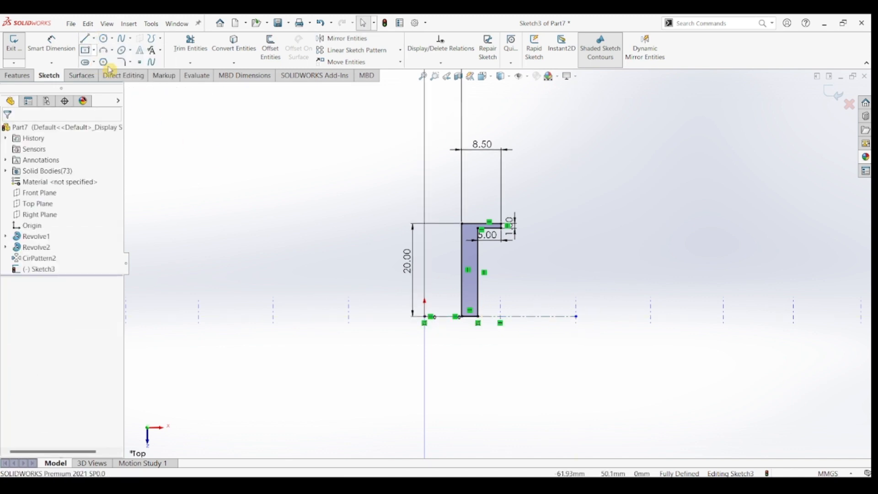
click(425, 317)
click(425, 188)
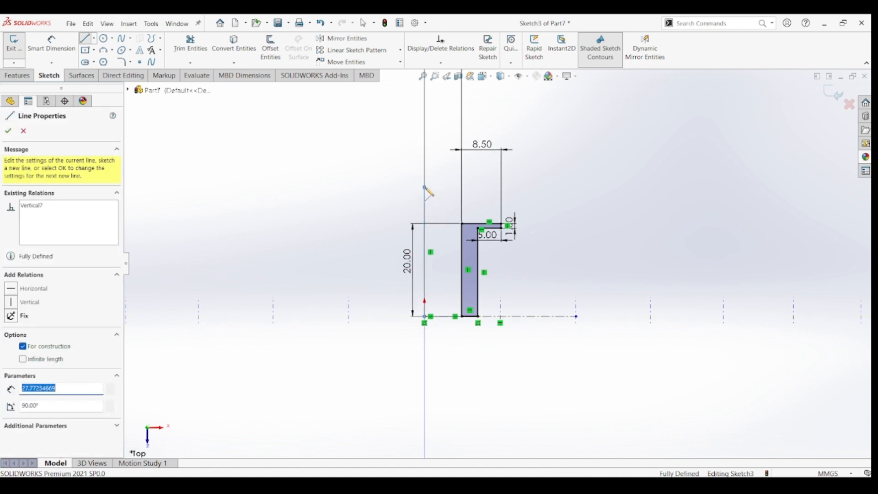
key(Escape)
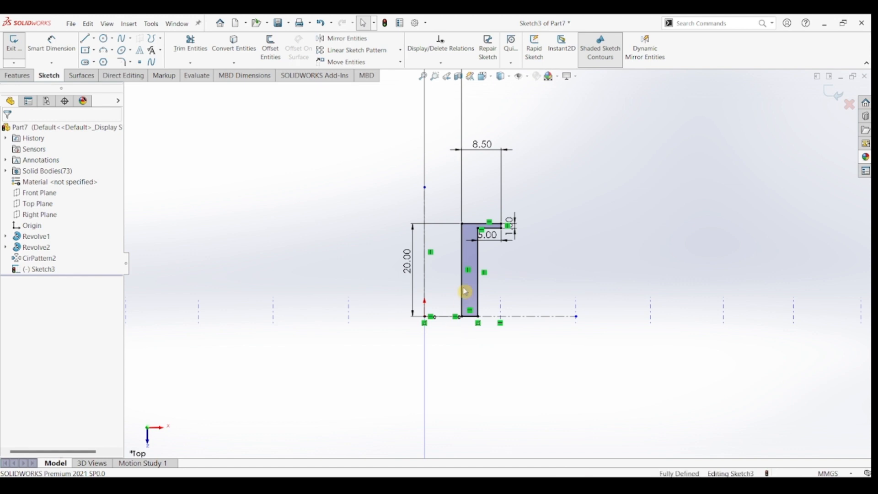
mouse_move(451, 329)
mouse_down()
mouse_move(539, 188)
mouse_move(573, 180)
mouse_up()
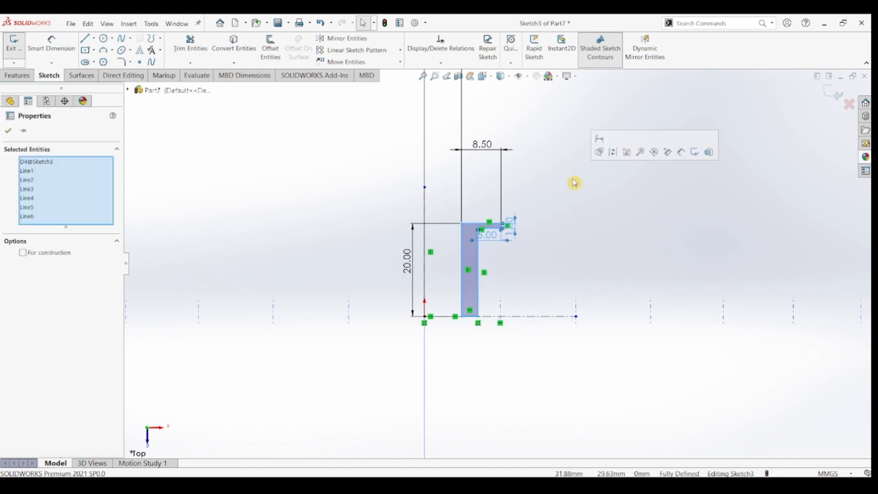
click(363, 63)
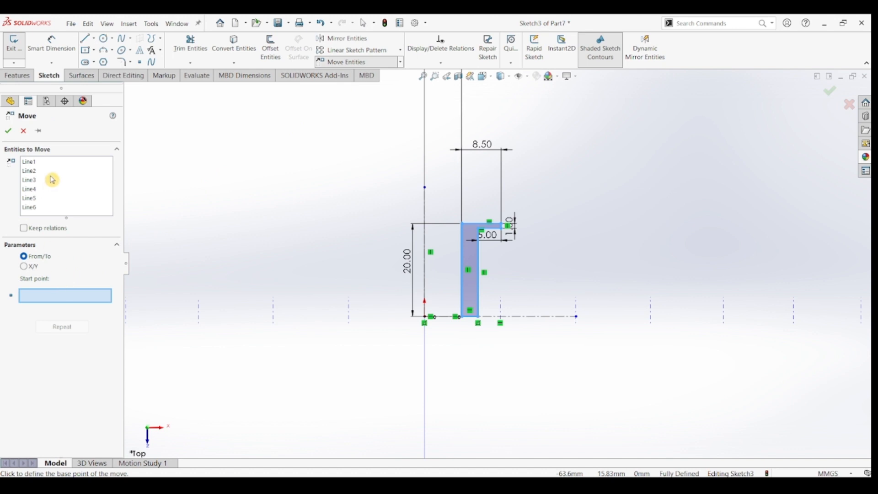
click(23, 132)
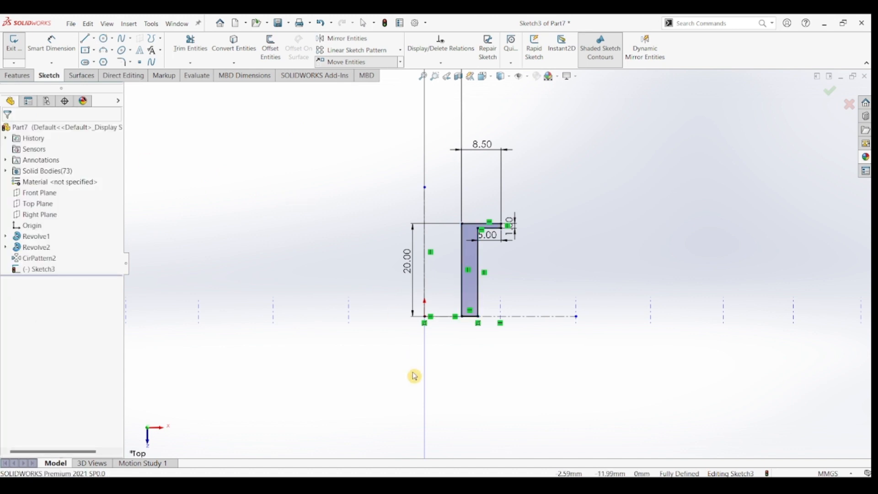
Mirror the six lines of the L-shaped profile about the horizontal centerline, keeping the original
drag(435, 357, 565, 179)
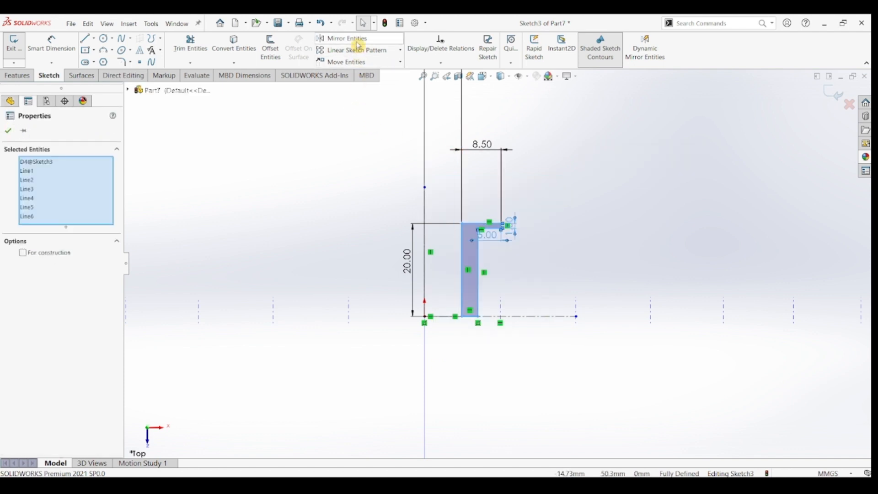
click(344, 39)
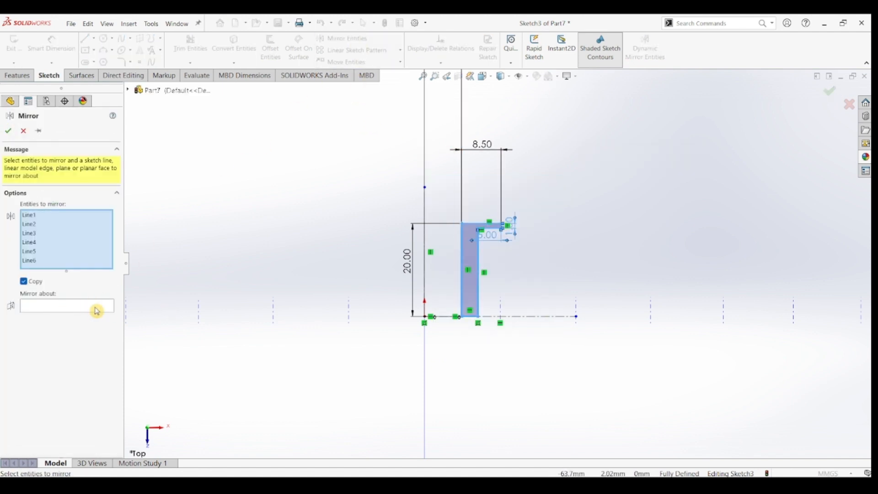
click(58, 310)
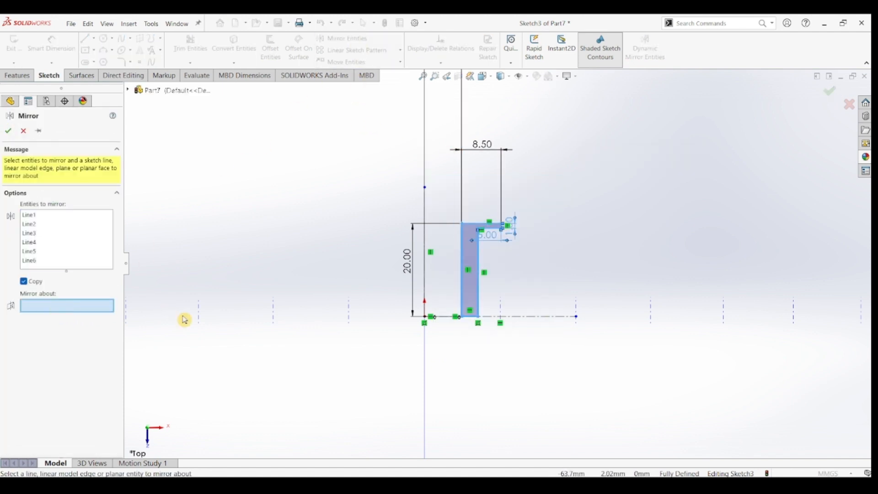
click(525, 320)
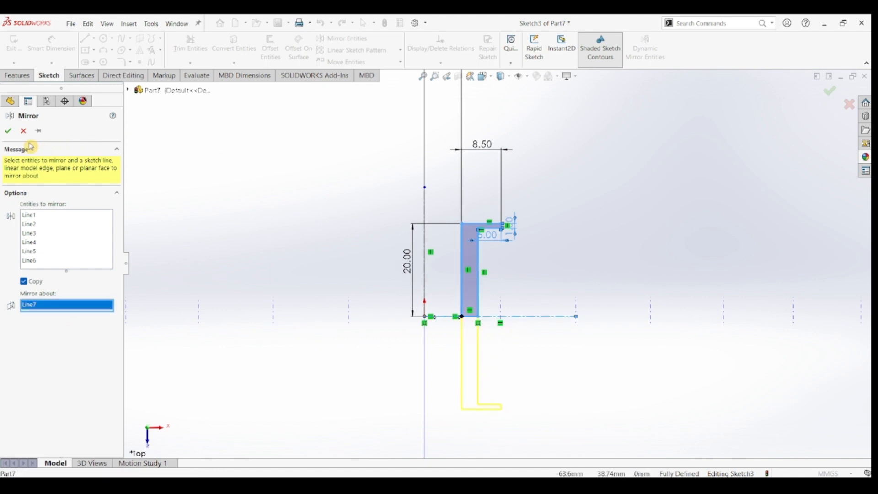
click(9, 131)
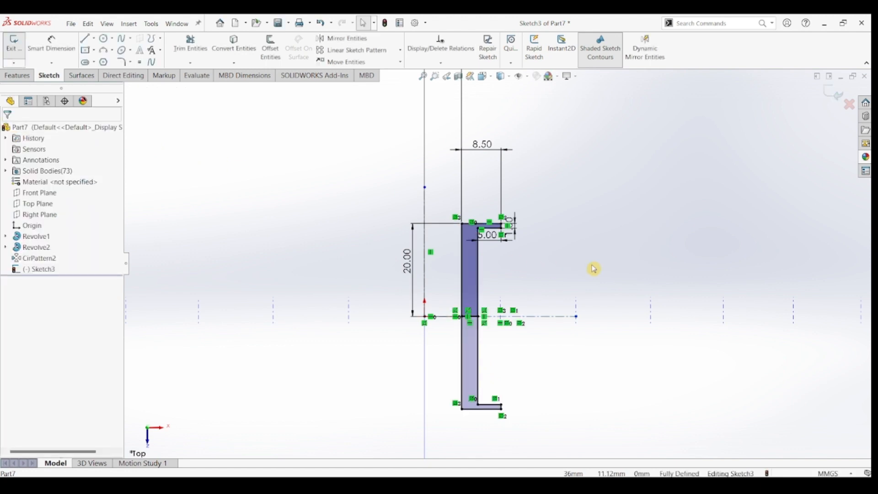
Power trim the short horizontal line separating the two mirrored halves of the hub profile
click(199, 46)
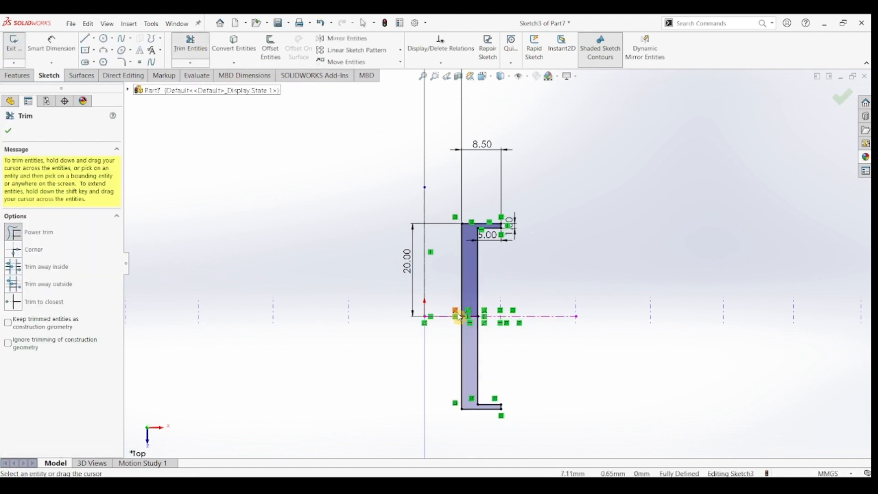
click(472, 315)
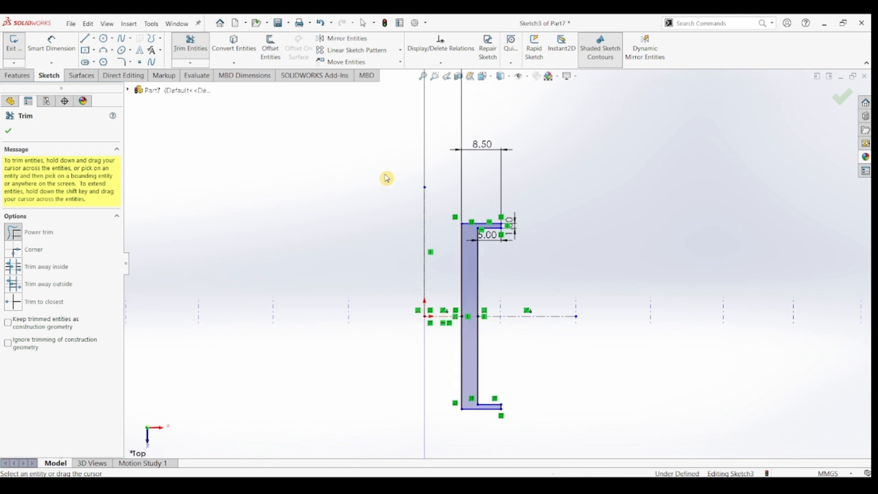
click(10, 136)
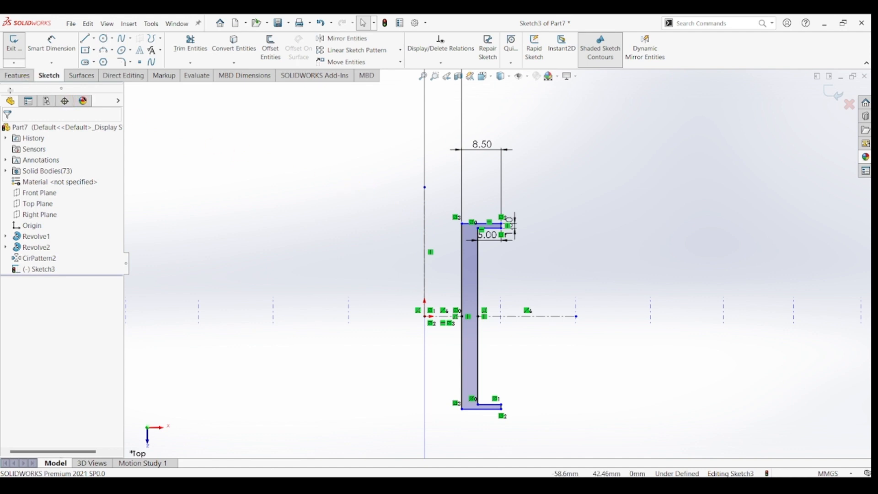
Revolve the hub profile 360° about the vertical centerline as a separate, unmerged body and show it in isometric view
click(17, 76)
click(51, 47)
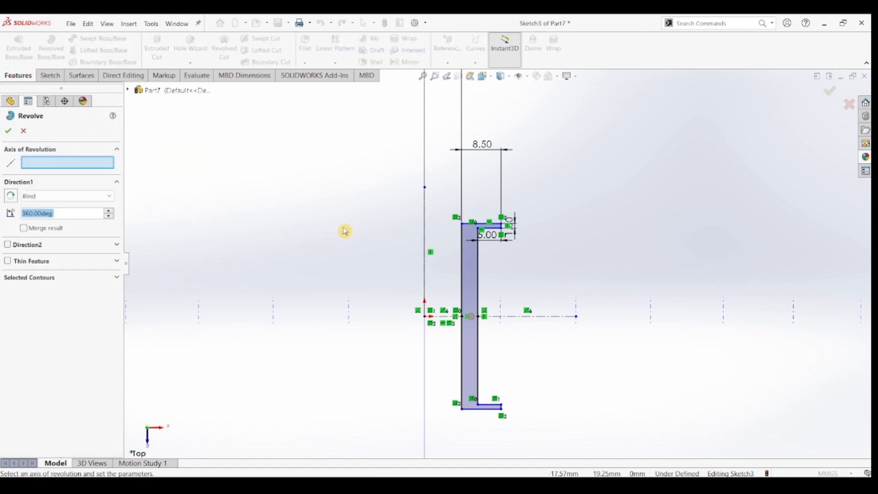
click(426, 238)
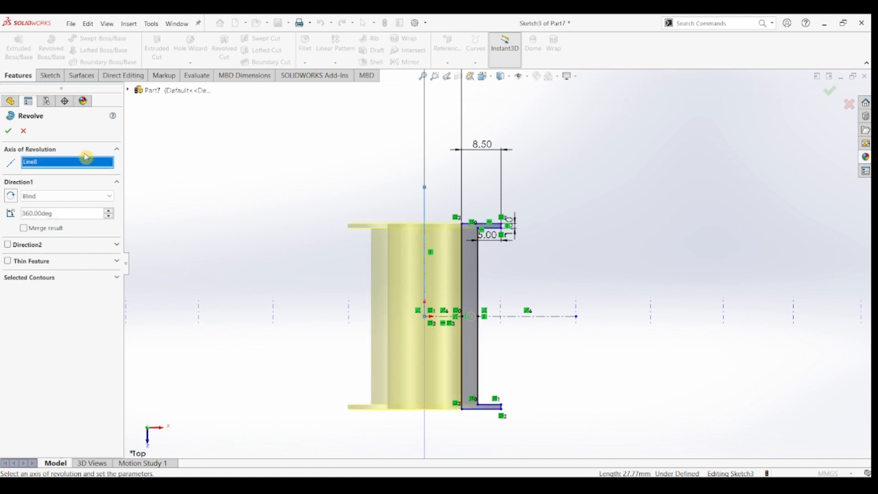
click(8, 131)
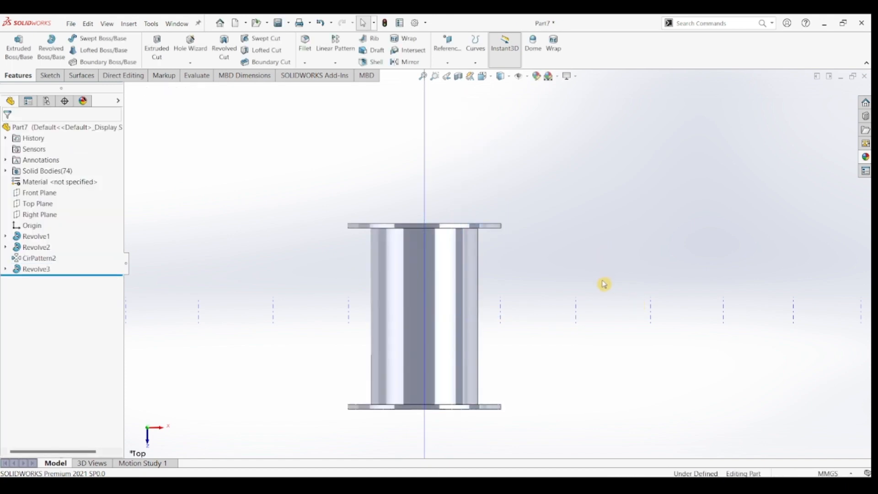
key(ctrl+7)
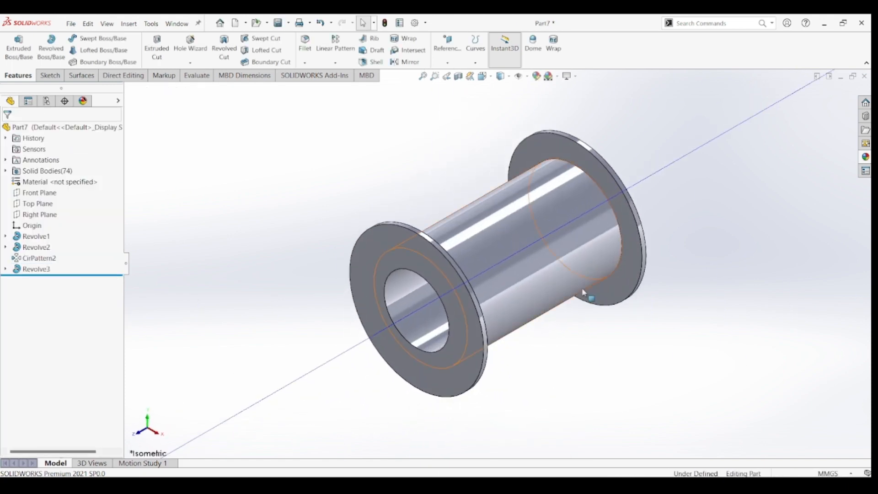
scroll(583, 290, up, 3)
scroll(583, 289, up, 10)
scroll(583, 290, down, 2)
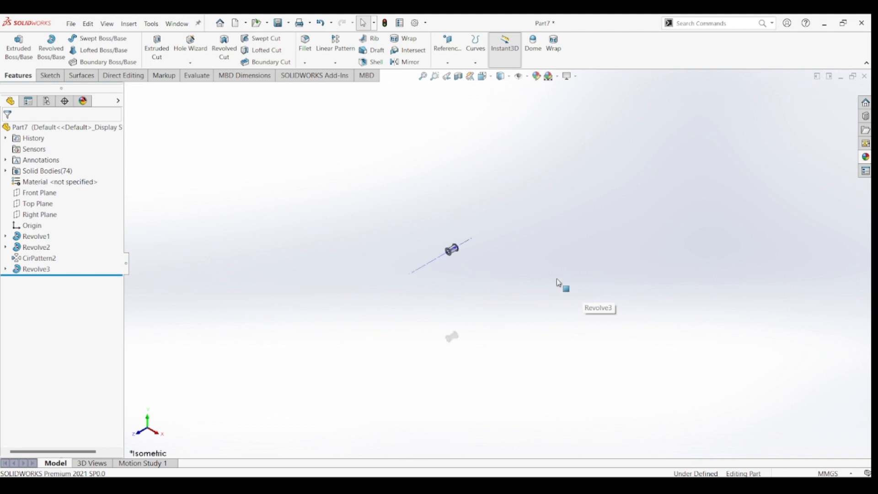
Show the hidden rim, spoke-seat sphere and circular-patterned sphere bodies around the hub
scroll(381, 227, down, 5)
scroll(695, 345, down, 3)
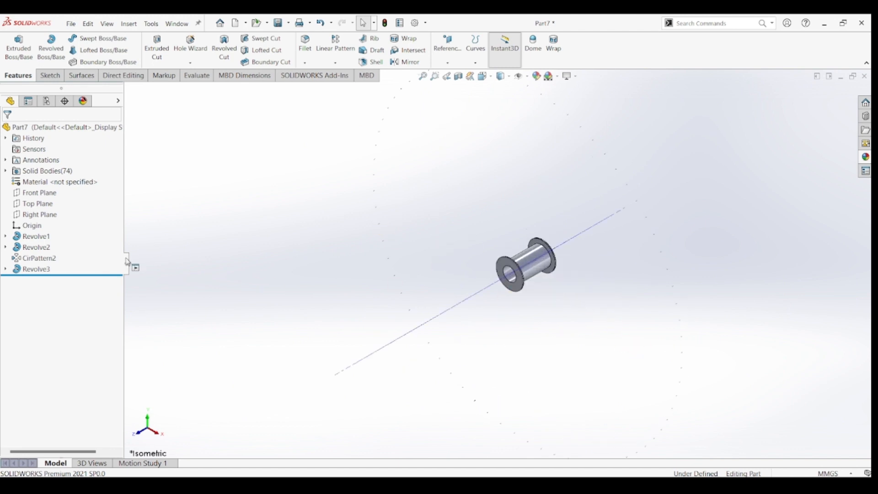
click(41, 237)
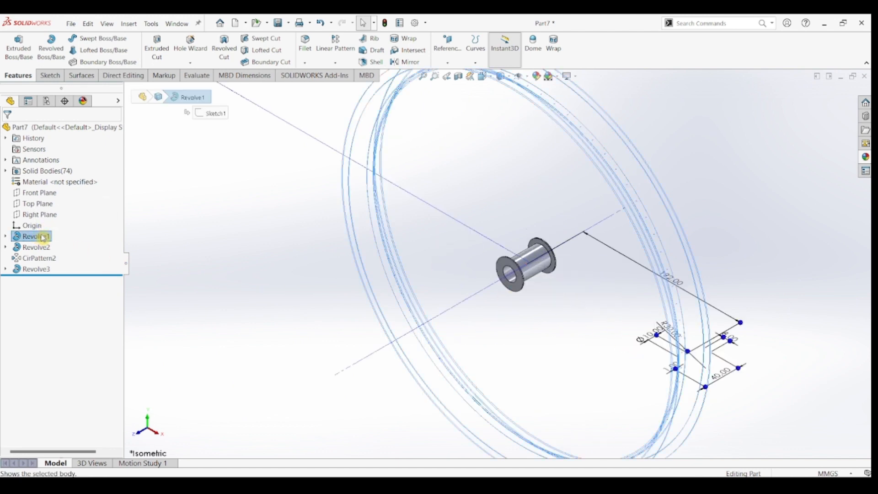
click(37, 247)
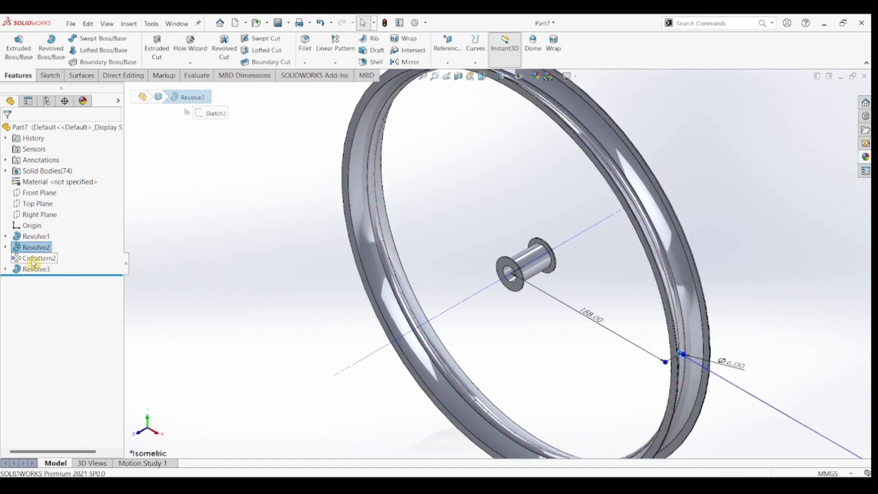
click(34, 259)
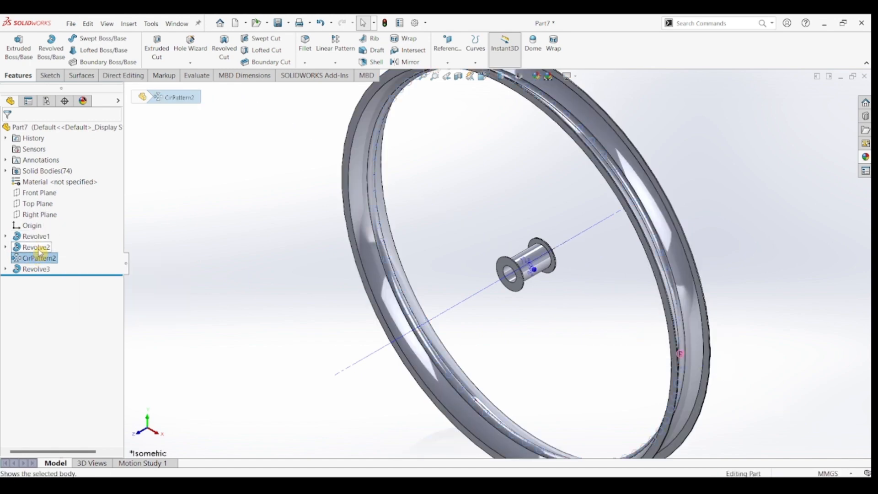
click(256, 265)
key(f)
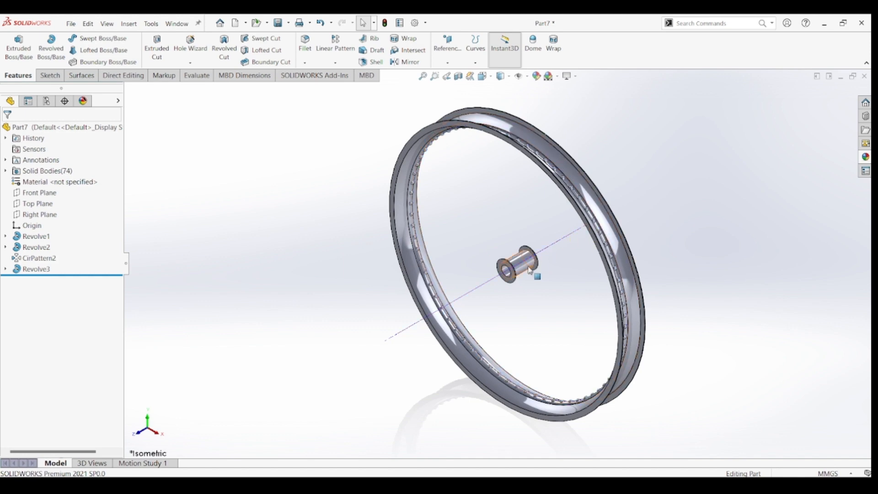
Start a sketch on the hub's front flange face and draw a circle about 2.9 mm in diameter, about 13.7 mm left of the origin
scroll(518, 270, down, 5)
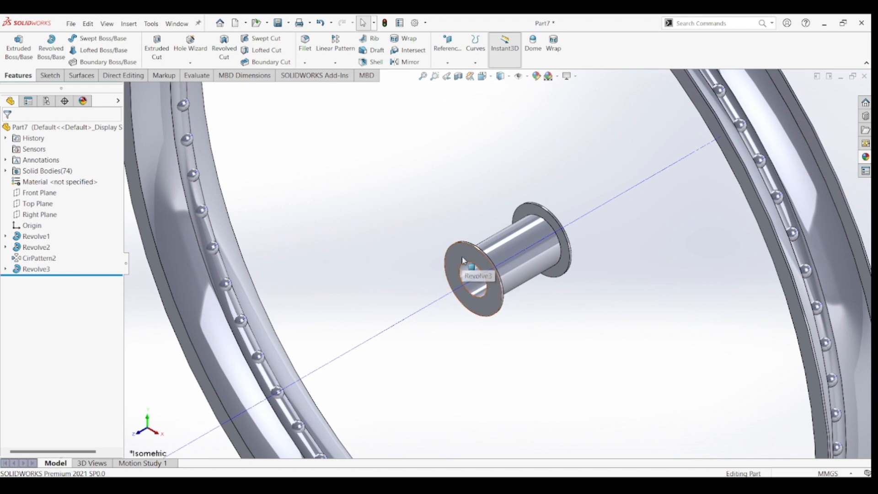
click(491, 278)
click(45, 78)
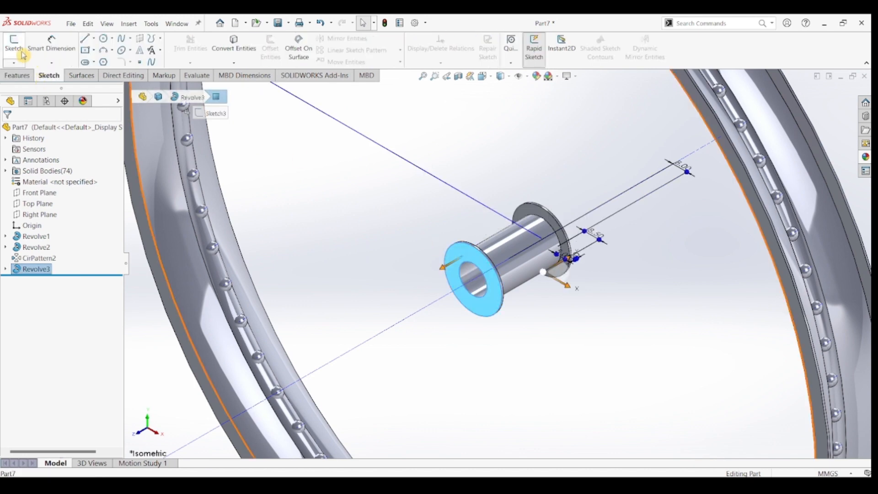
click(16, 49)
scroll(526, 206, down, 10)
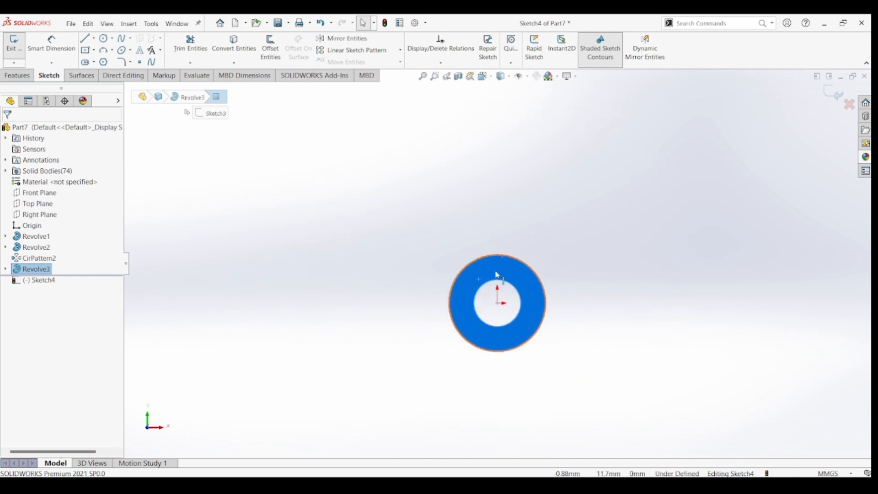
click(104, 39)
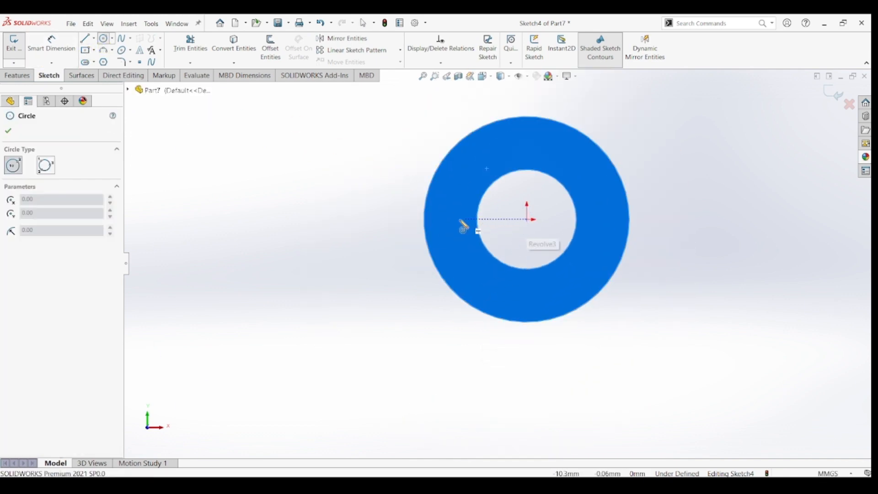
click(442, 219)
click(450, 221)
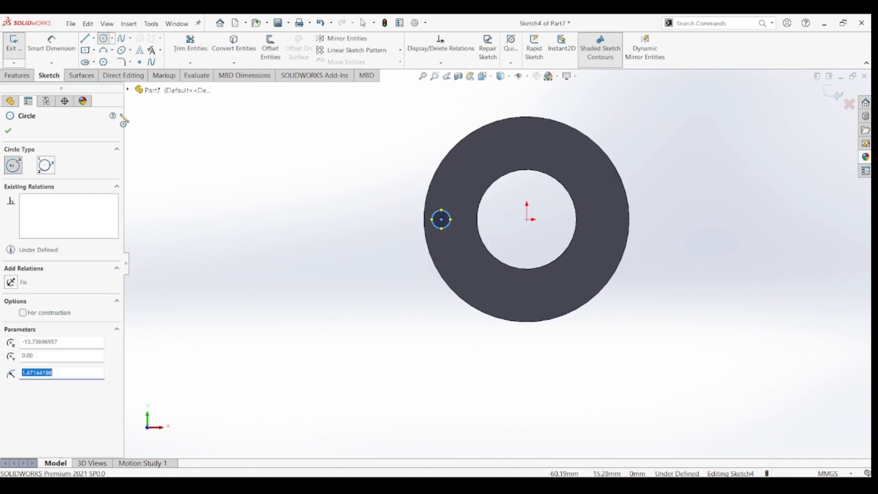
Dimension the small flange circle's diameter as 1.2 mm
click(42, 55)
click(441, 218)
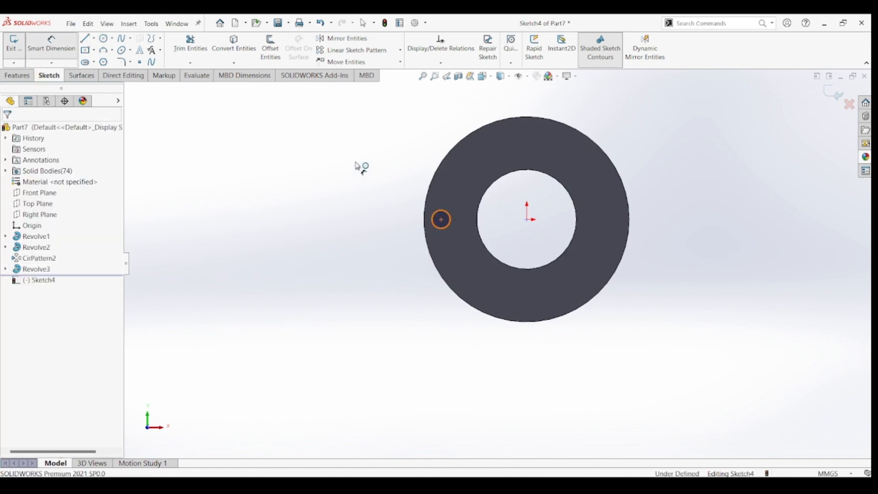
click(359, 172)
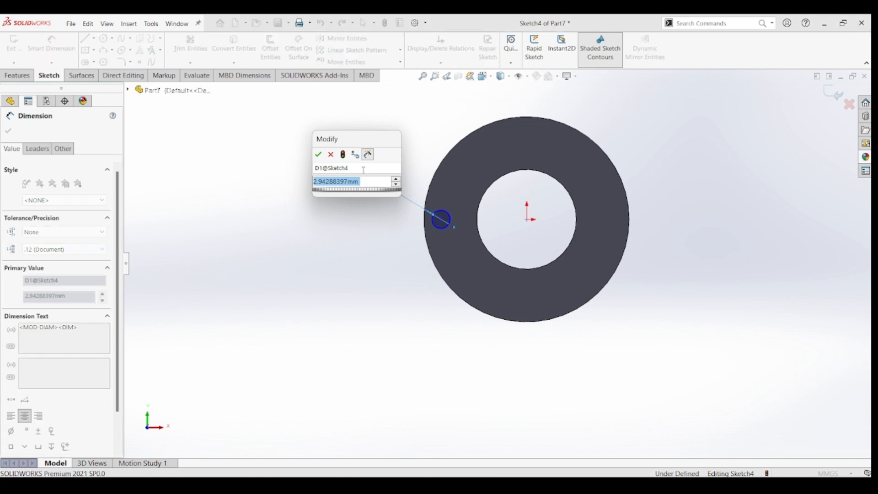
text(3)
key(Return)
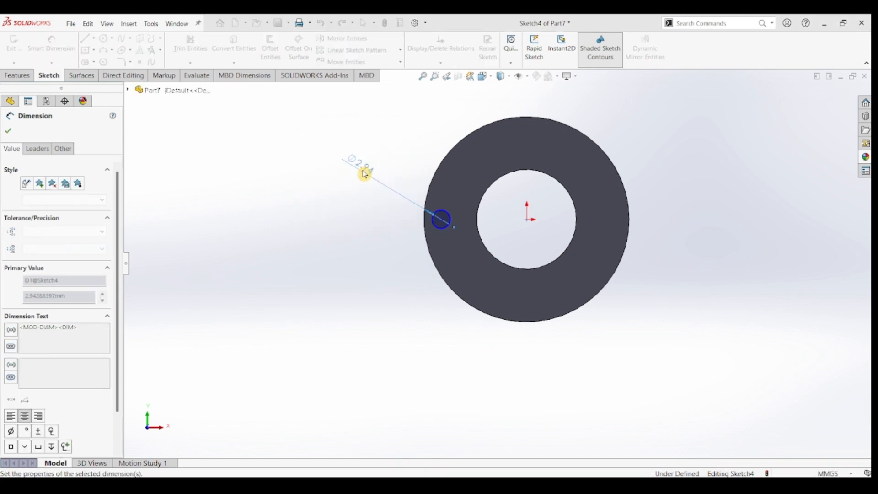
Dimension the distance from the small circle's centre to the origin as 15 mm
scroll(439, 220, down, 6)
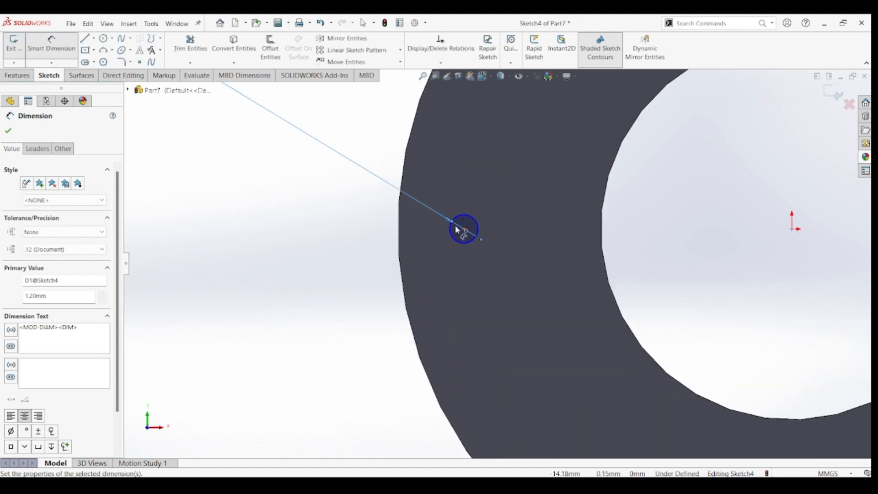
click(465, 229)
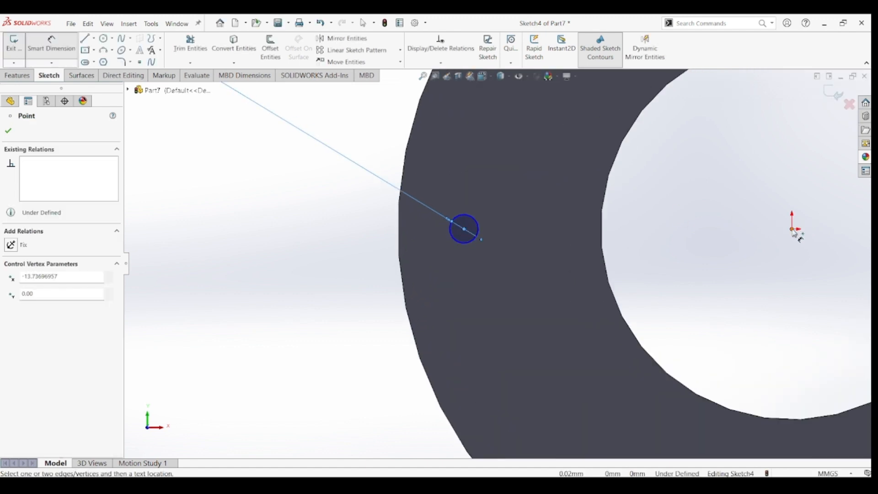
click(793, 229)
click(689, 280)
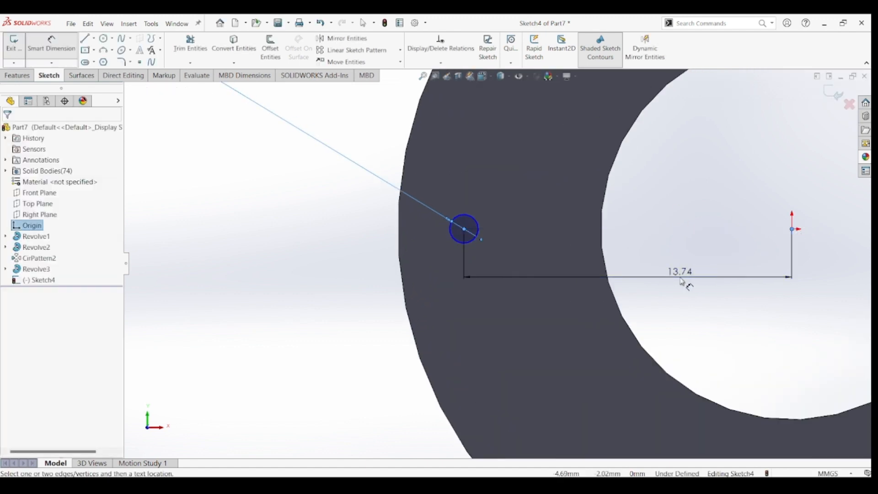
click(732, 251)
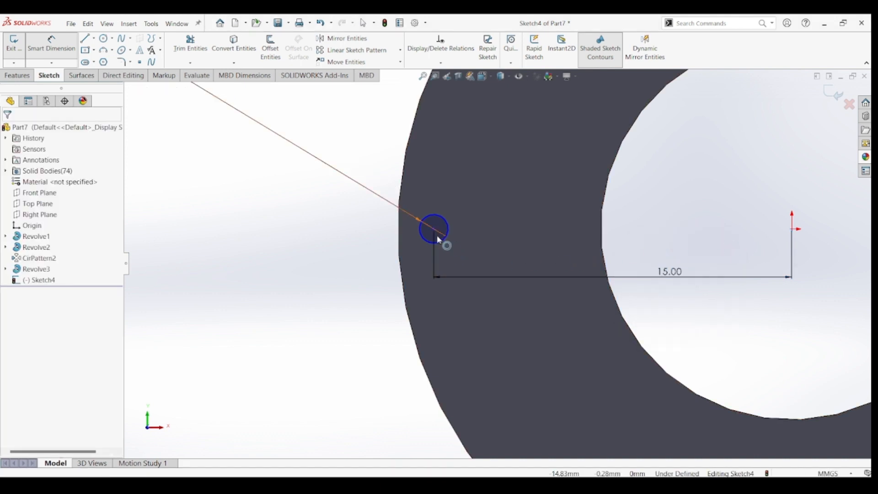
key(Escape)
Add a horizontal relation between the small circle's centre and the origin
click(435, 228)
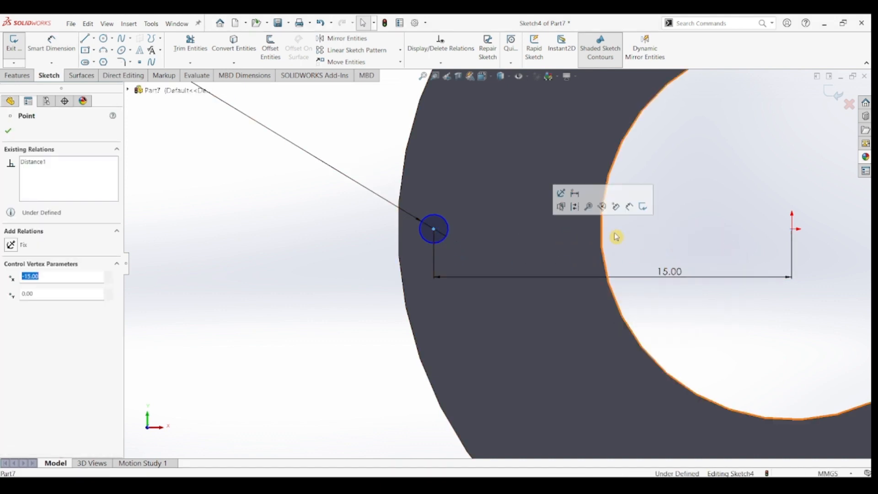
ctrl+click(793, 230)
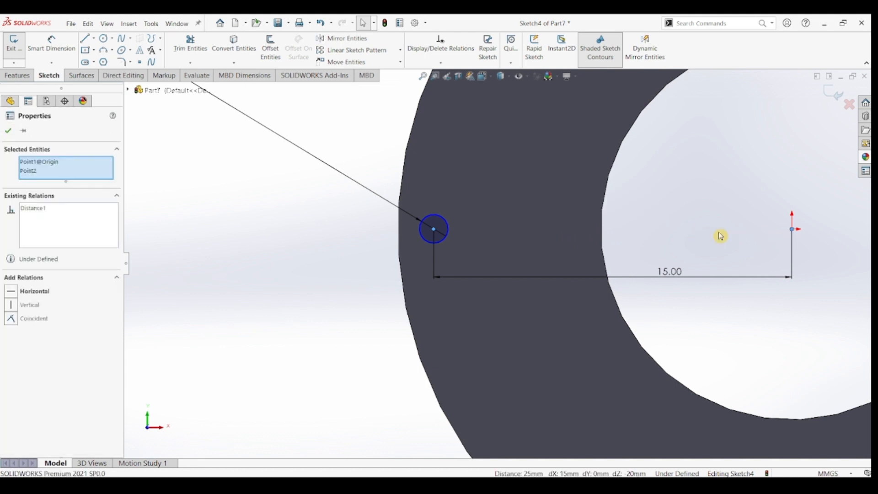
click(10, 293)
click(8, 131)
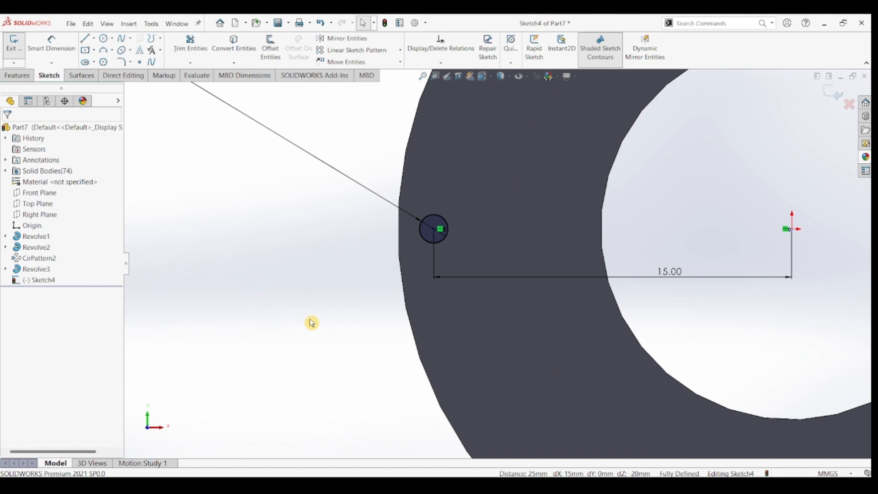
Cut-extrude the small circle Through All so the hole pierces both hub flanges
key(f)
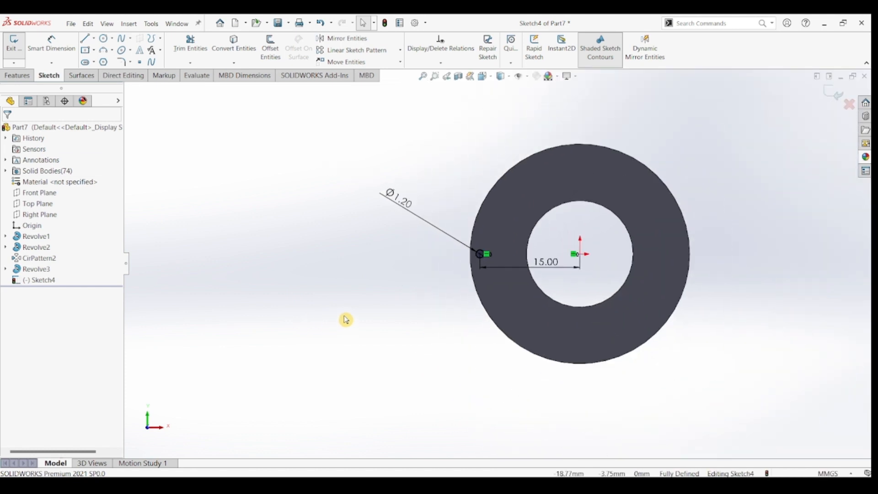
click(14, 75)
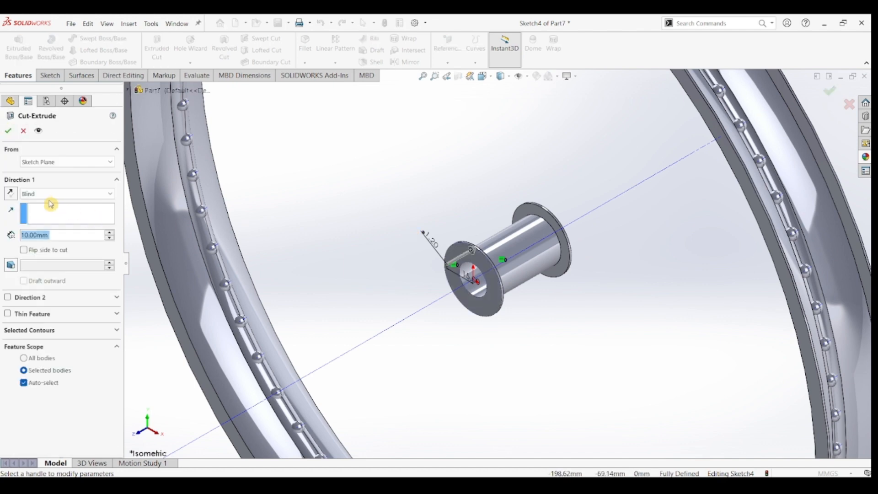
click(50, 194)
click(51, 213)
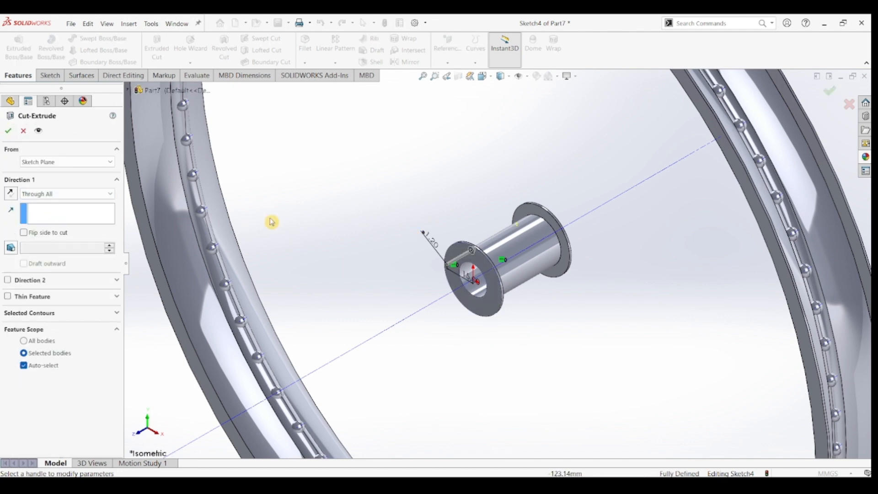
middle_drag(378, 230, 419, 250)
scroll(419, 267, down, 5)
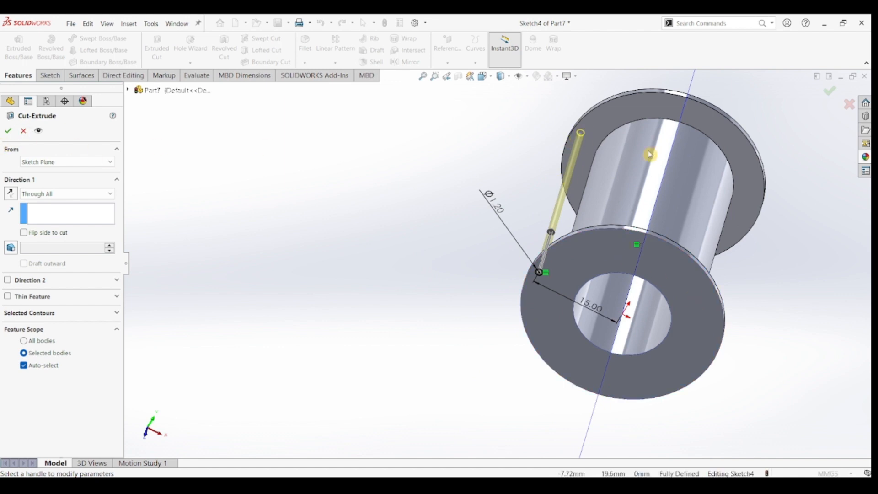
click(9, 132)
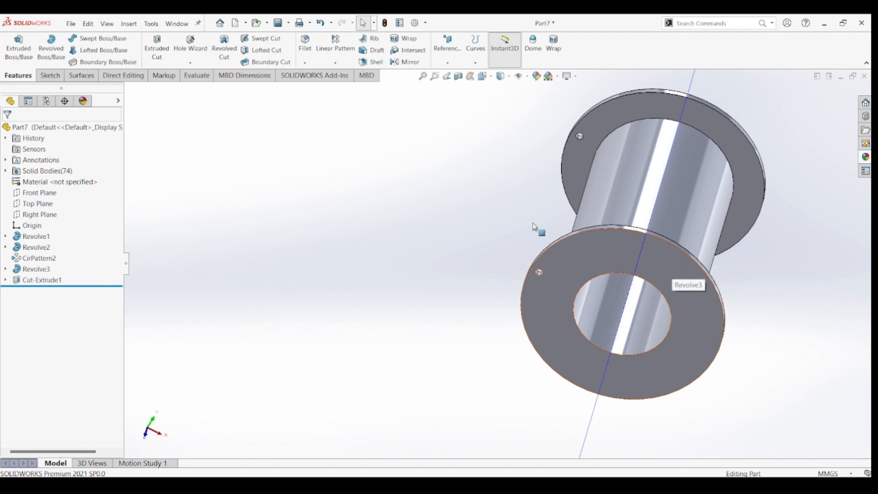
Start a circular pattern of the flange hole cut about the hub's central axis, equally spaced over 360°
click(335, 63)
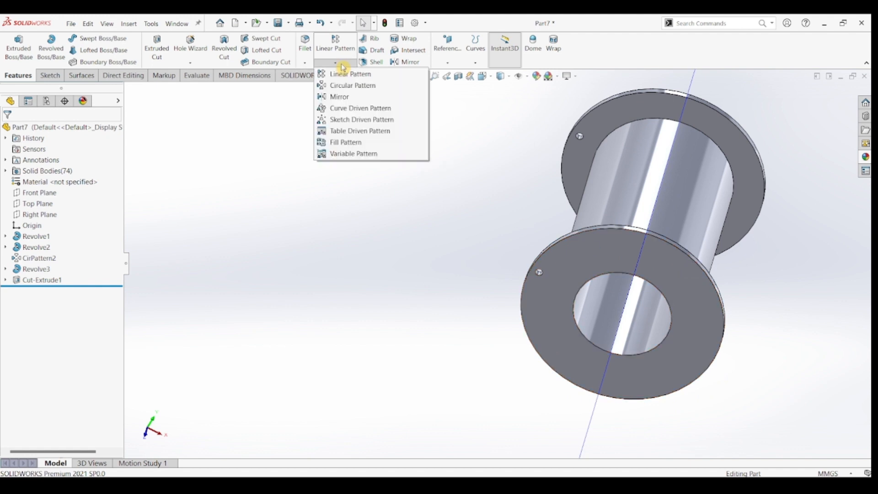
click(339, 91)
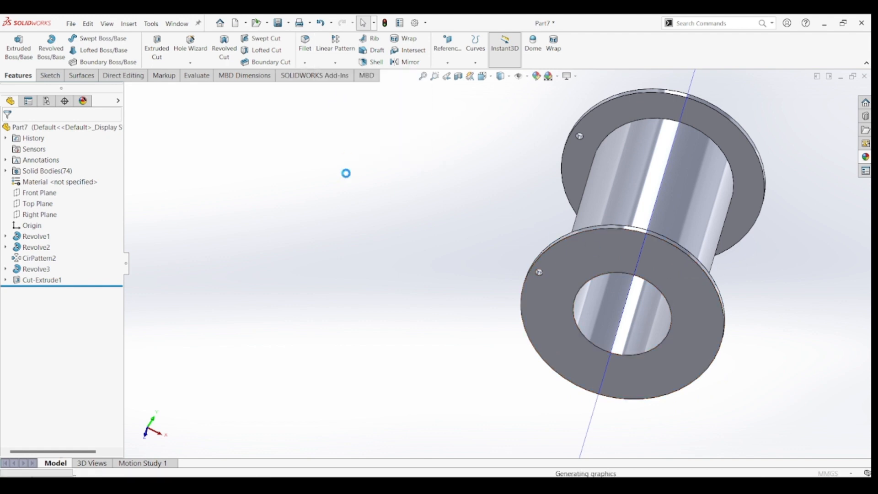
scroll(480, 296, down, 5)
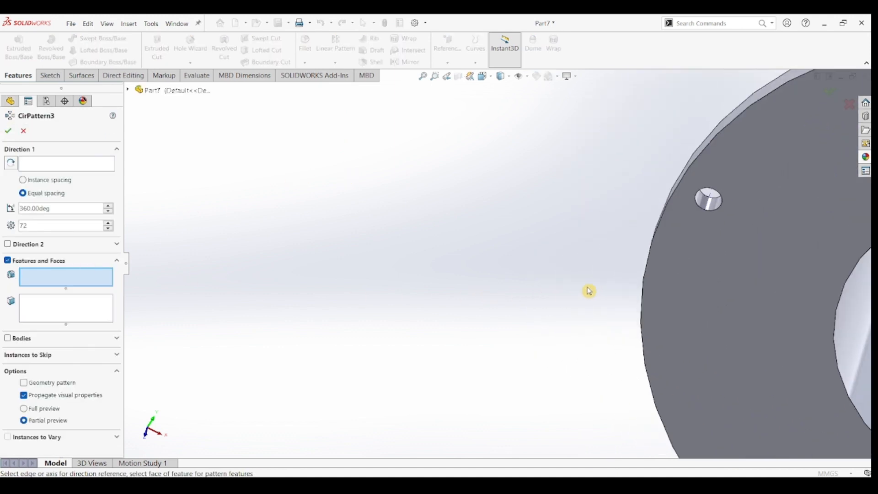
click(708, 200)
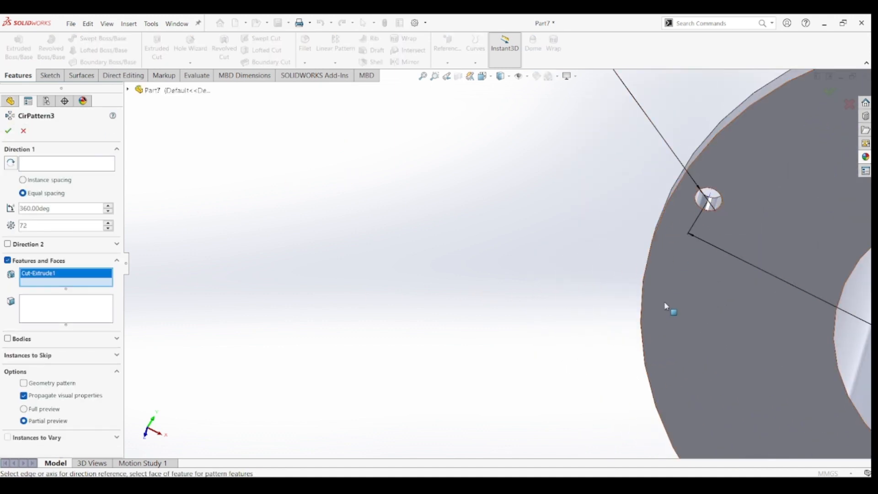
scroll(666, 306, up, 5)
click(36, 166)
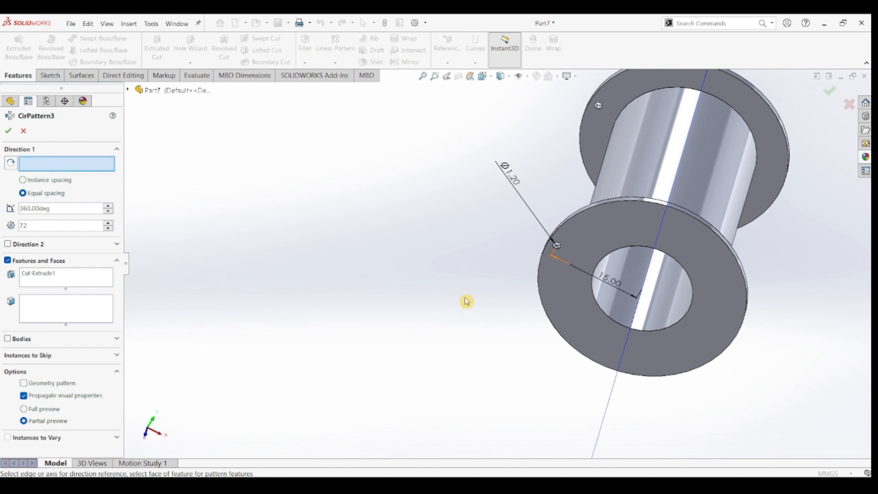
click(619, 378)
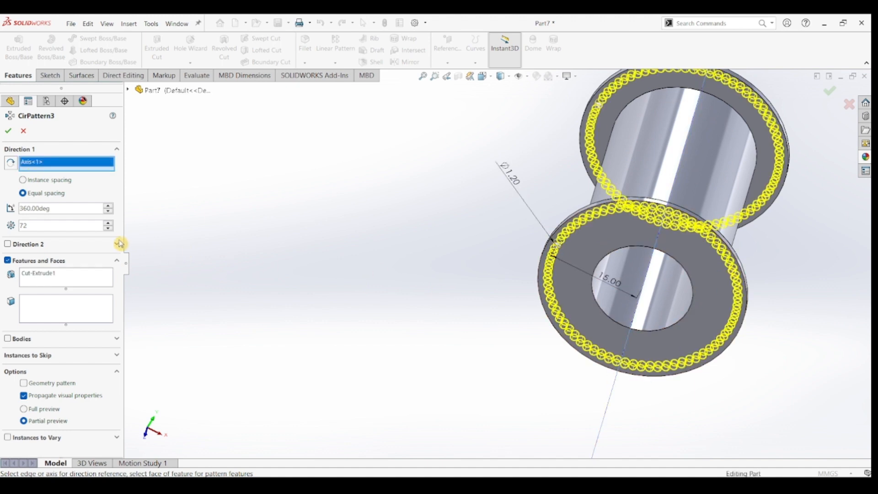
Set the hole pattern to 36 instances, create it and show the hub in isometric view
click(40, 228)
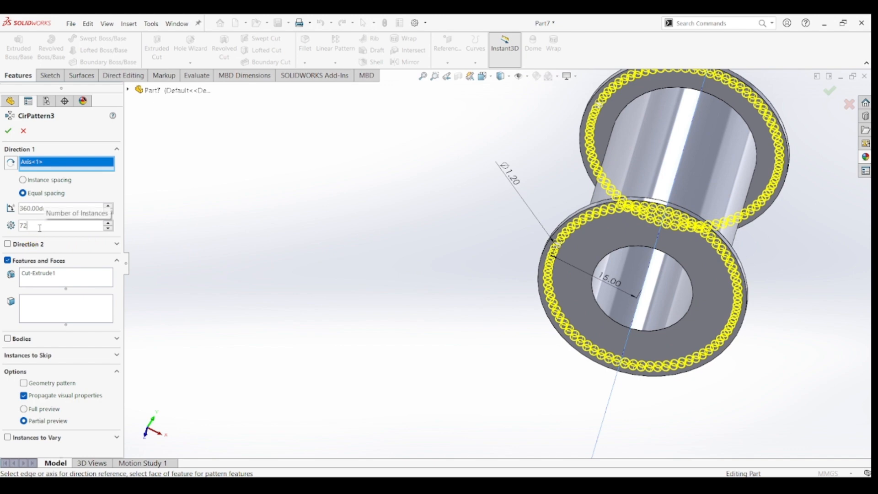
key(BackSpace)
key(BackSpace)
text(36)
key(Return)
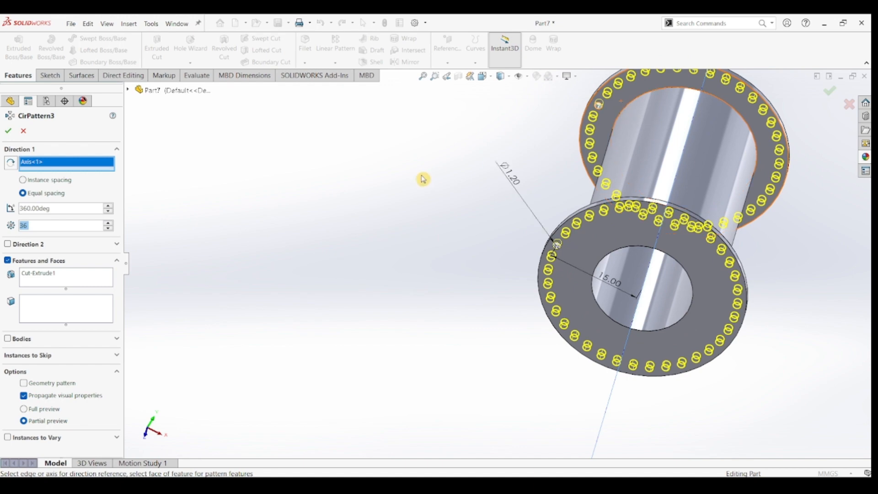
click(8, 134)
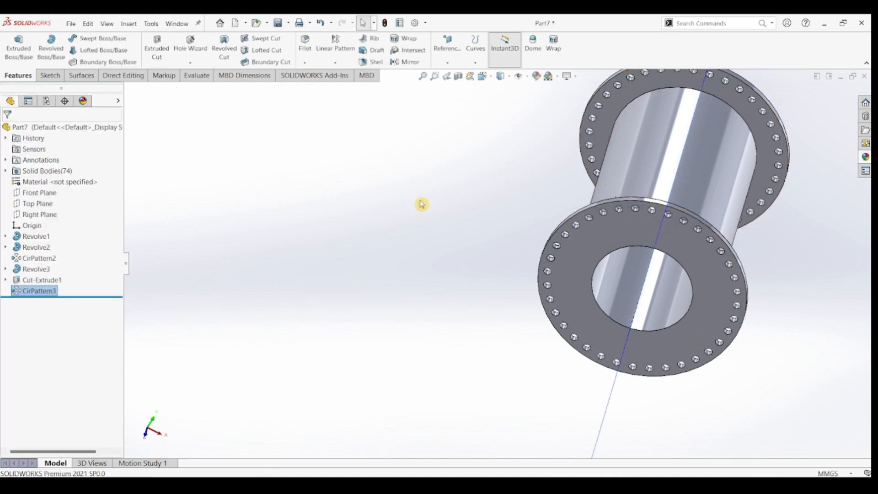
key(ctrl+7)
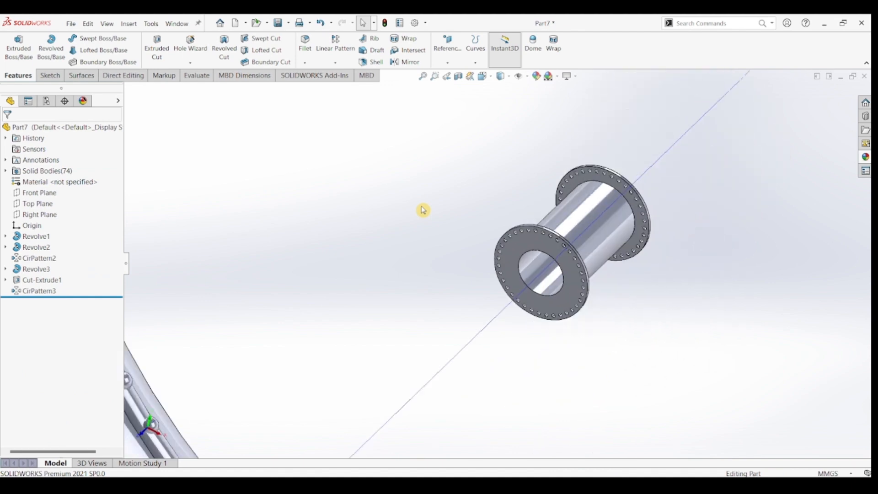
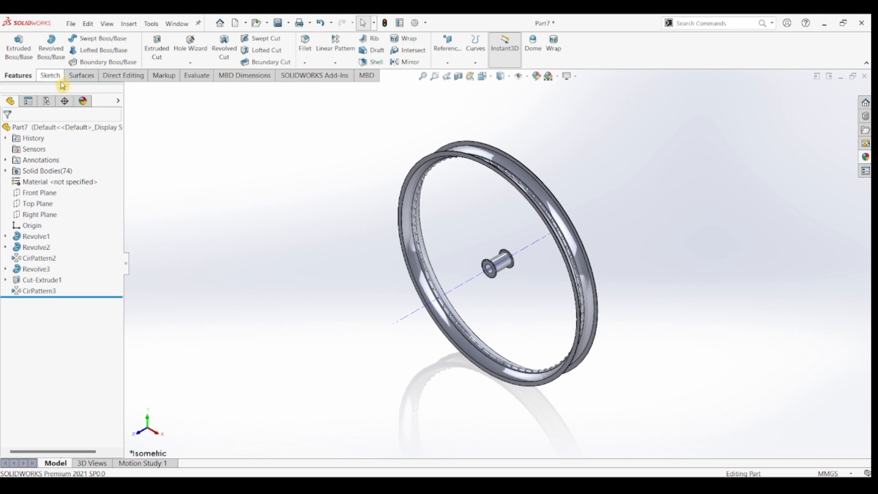
Start a new sketch on the Top Plane
click(37, 203)
click(42, 74)
click(13, 44)
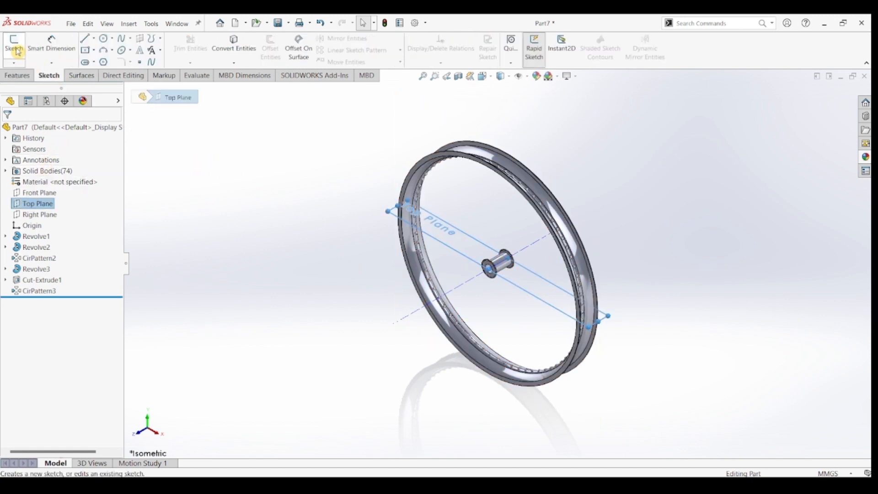
Hide the rim body, the original spoke-seat sphere and its circular pattern so only the hub remains displayed
click(36, 237)
click(44, 222)
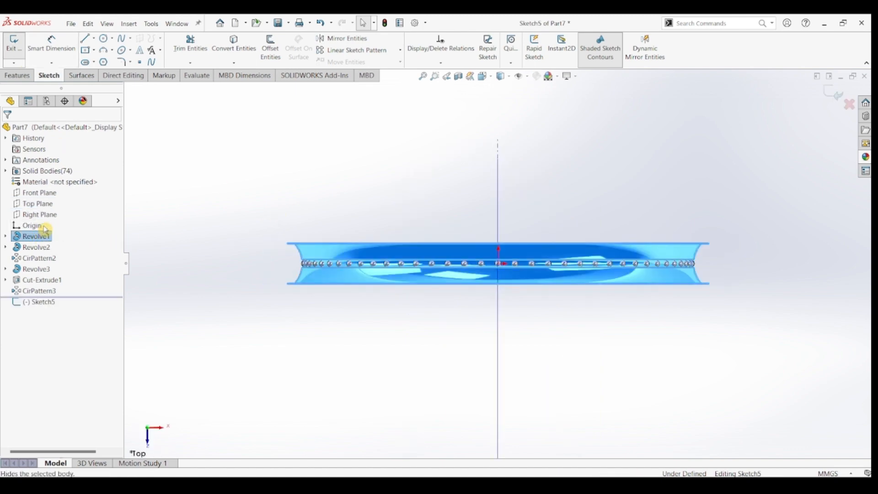
click(39, 247)
click(44, 236)
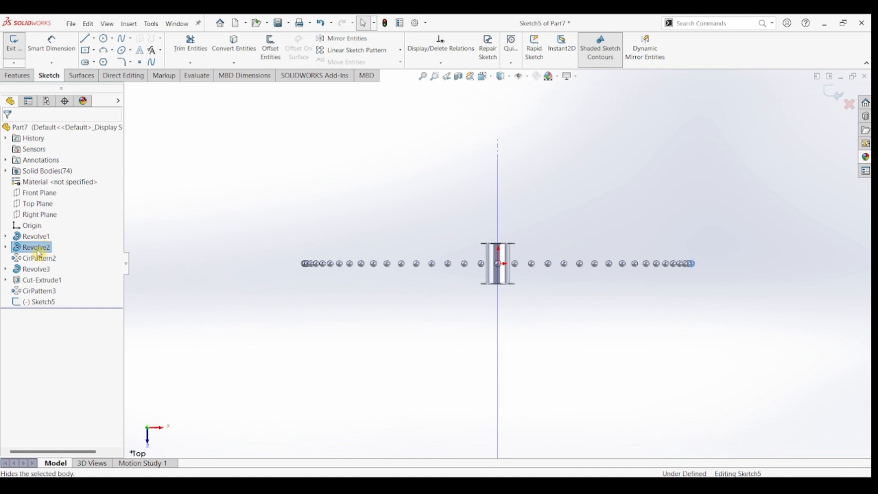
click(36, 258)
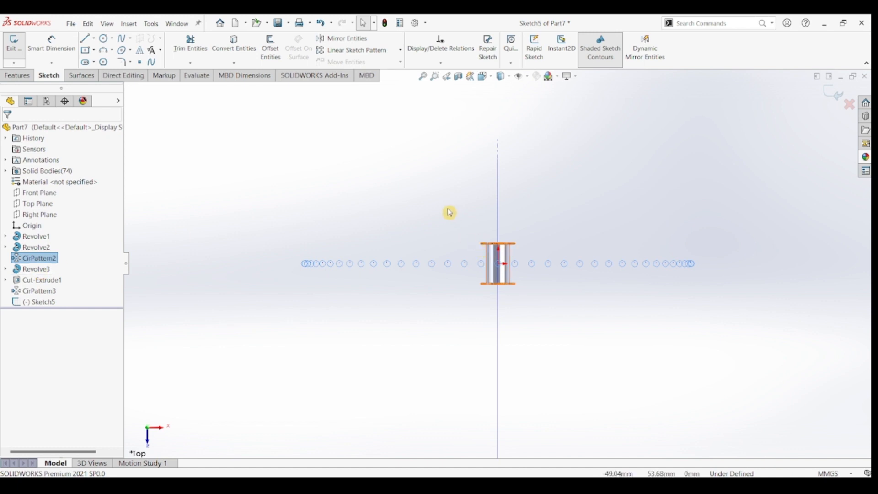
Sketch a spoke path beside the hub: a short vertical line, a tangent arc of about 11 mm radius, and a long line slanting outward toward the rim
click(86, 40)
drag(540, 276, 540, 293)
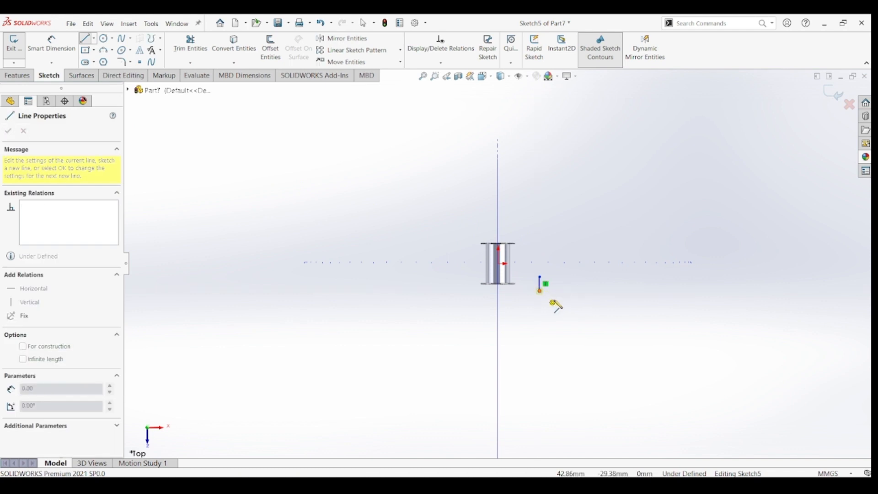
click(558, 300)
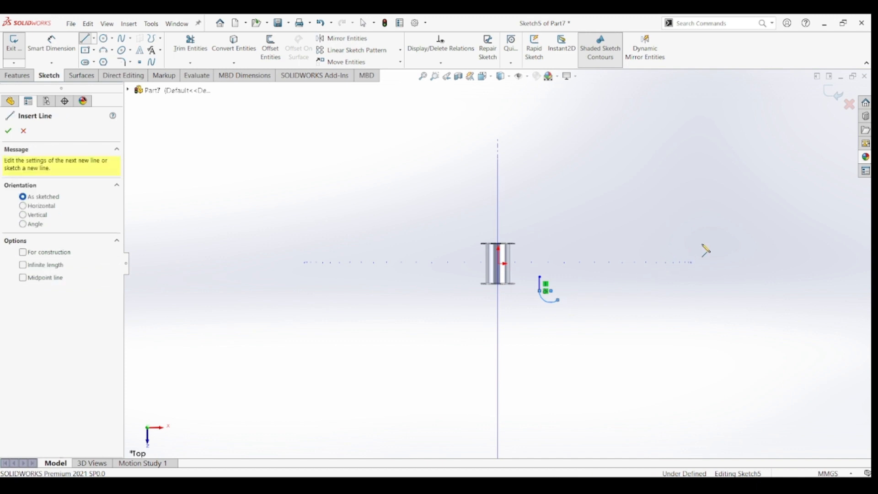
click(715, 243)
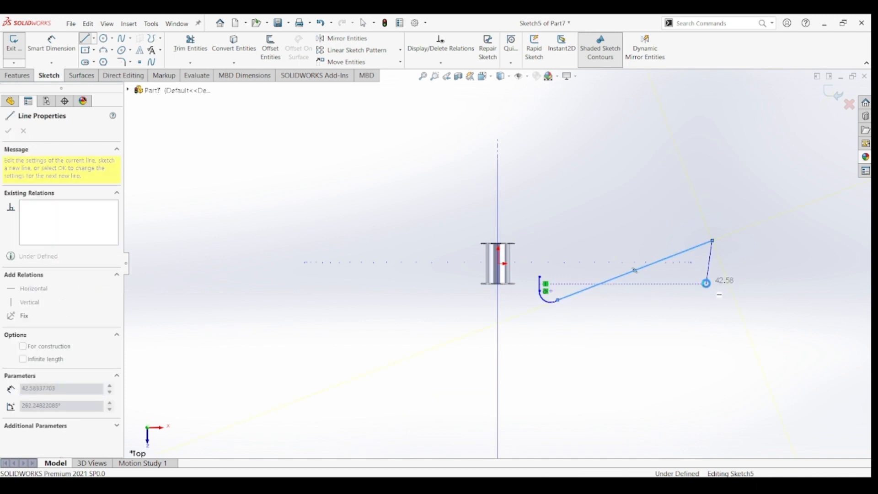
key(Escape)
Dimension the horizontal distance from the origin to the spoke path's short vertical line as 15 mm
scroll(544, 286, down, 6)
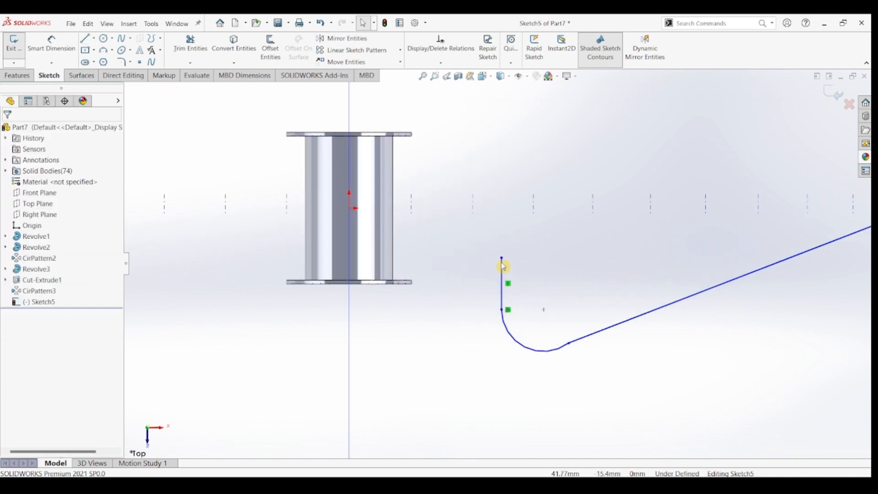
click(55, 47)
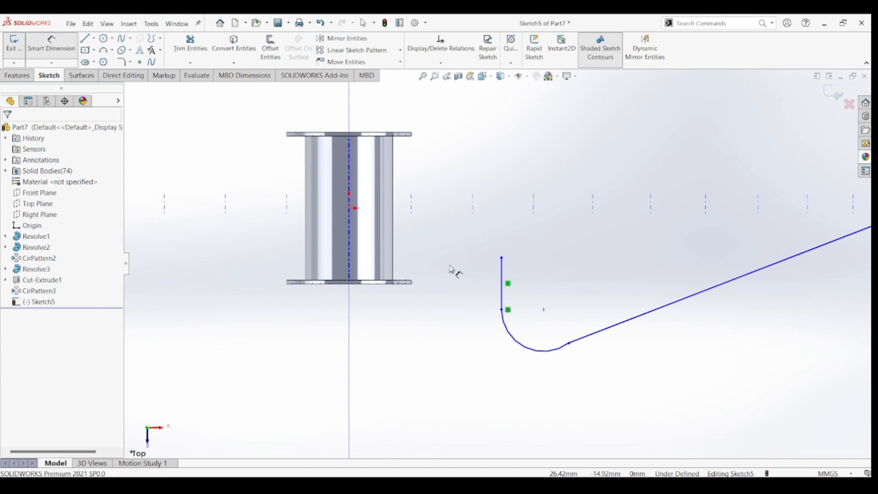
click(350, 208)
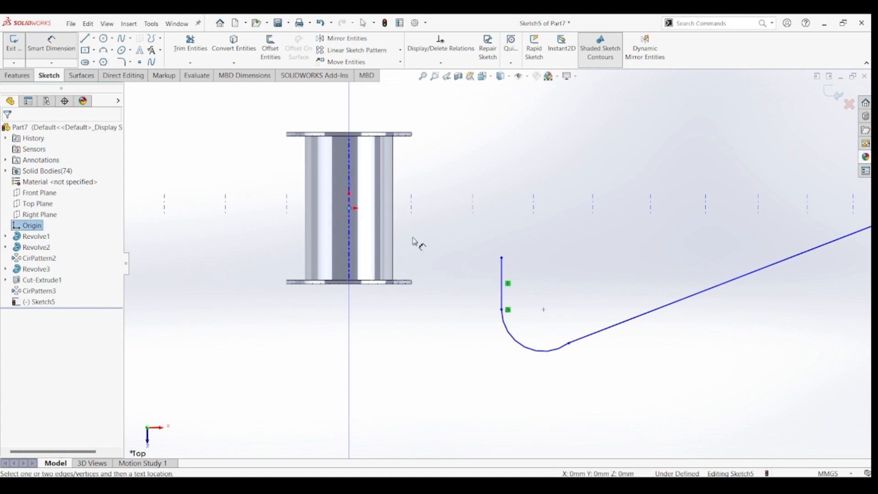
click(502, 271)
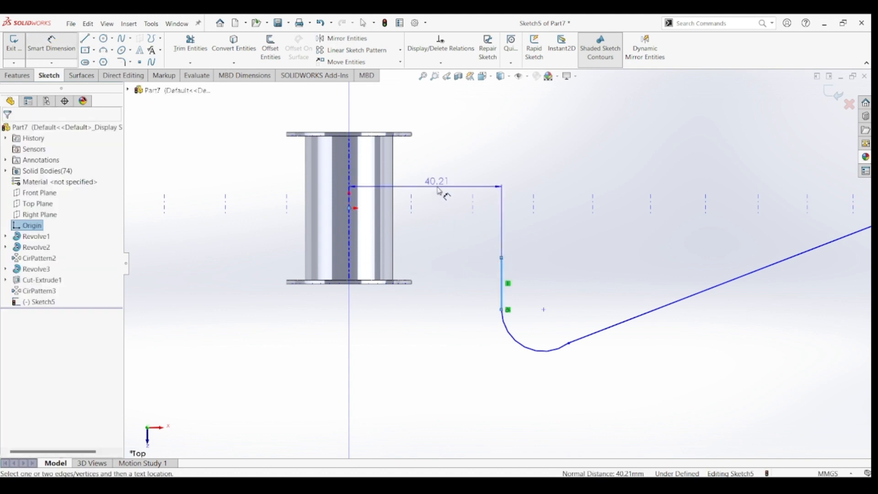
click(466, 176)
text(15)
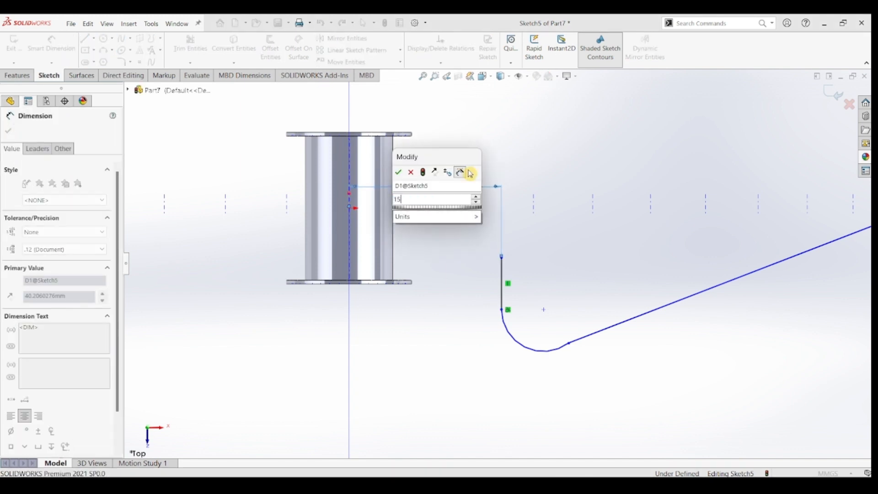
key(Return)
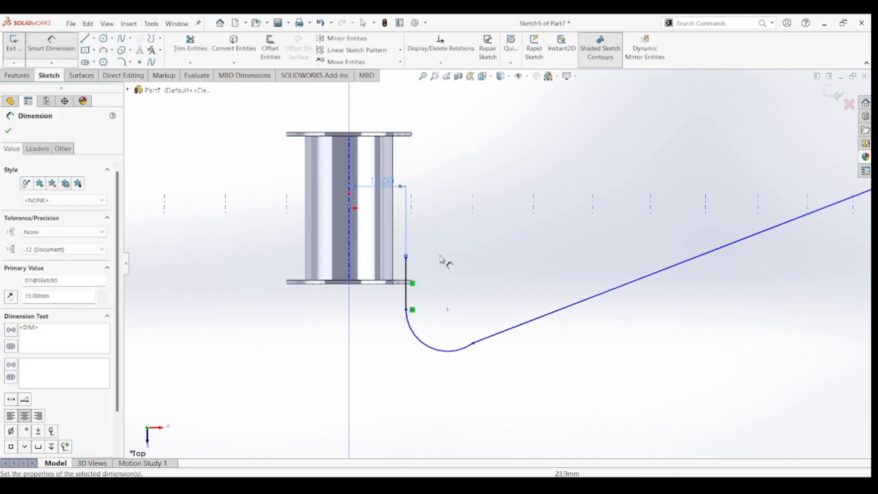
Dimension the vertical distance from the origin to the upper endpoint of the short vertical line as 18 mm
scroll(398, 289, down, 1)
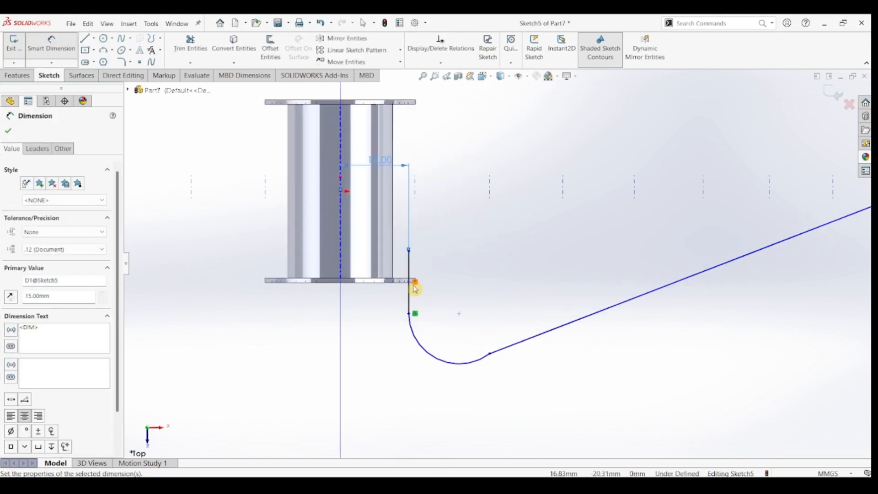
click(341, 192)
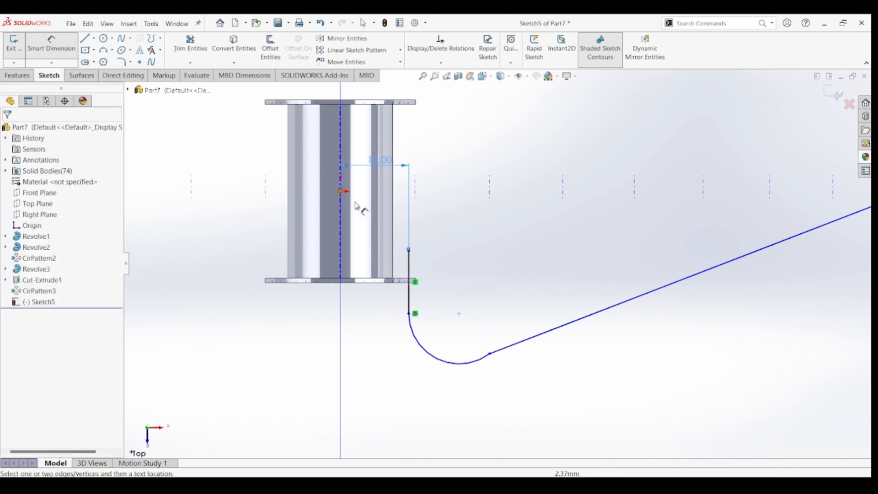
click(409, 250)
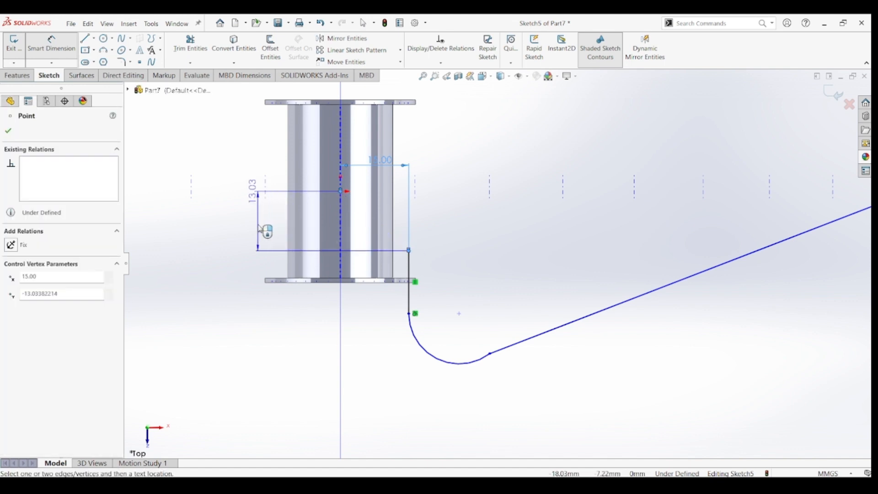
click(260, 229)
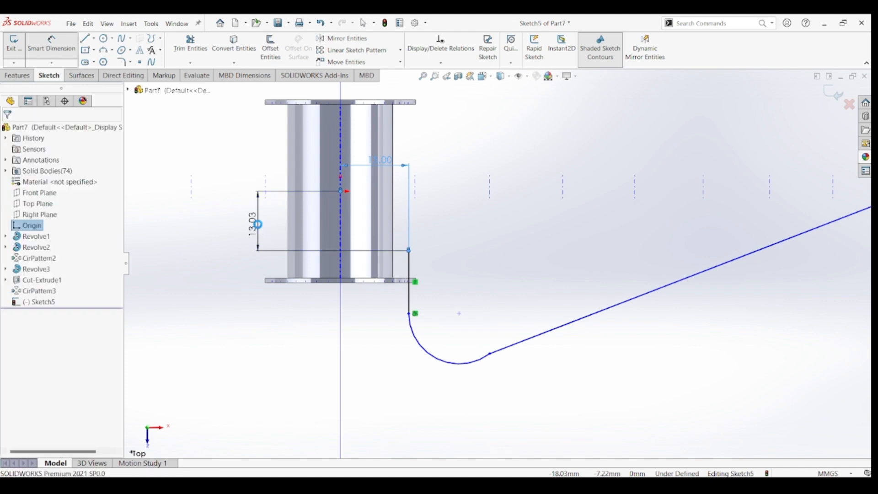
text(18)
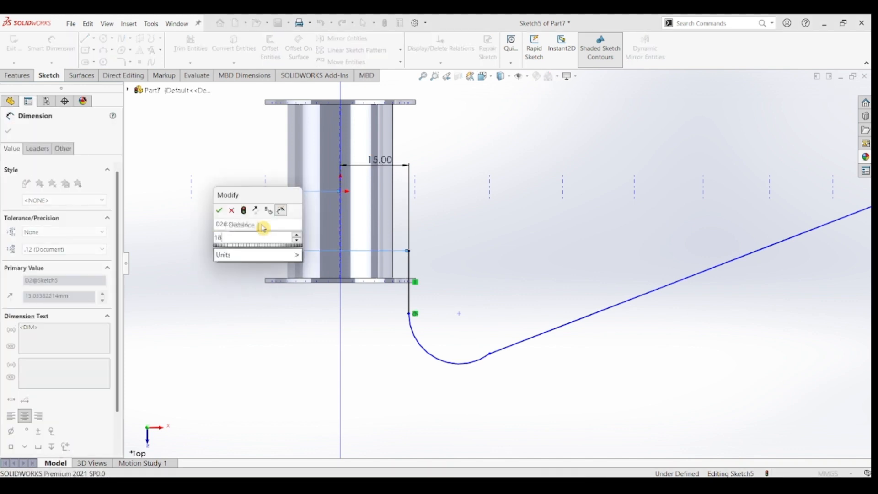
key(Return)
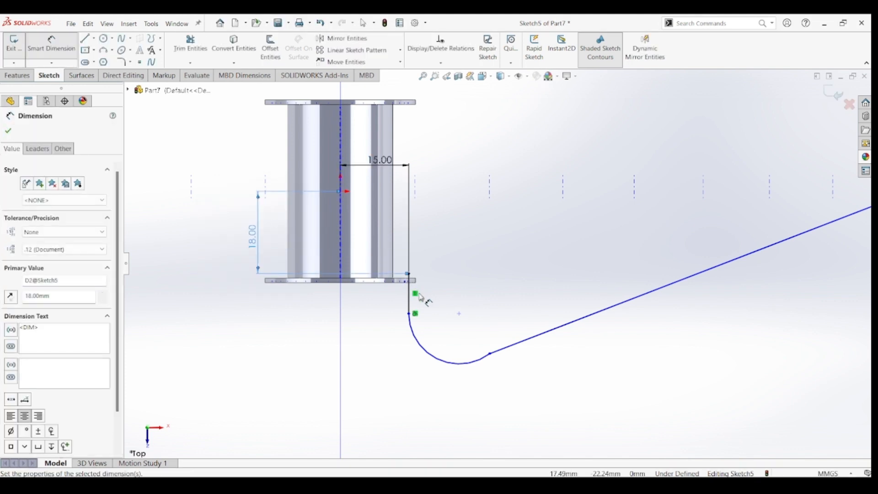
Dimension the length of the short vertical line as 1 mm
click(410, 294)
click(259, 304)
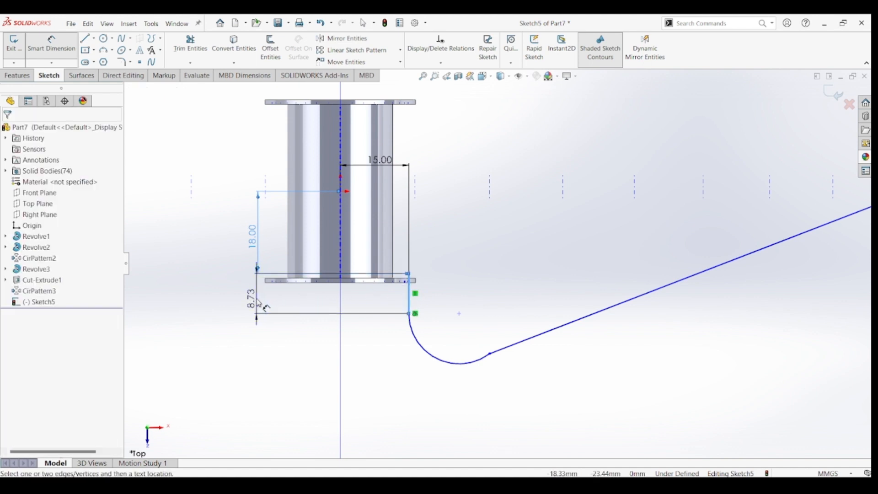
text(1)
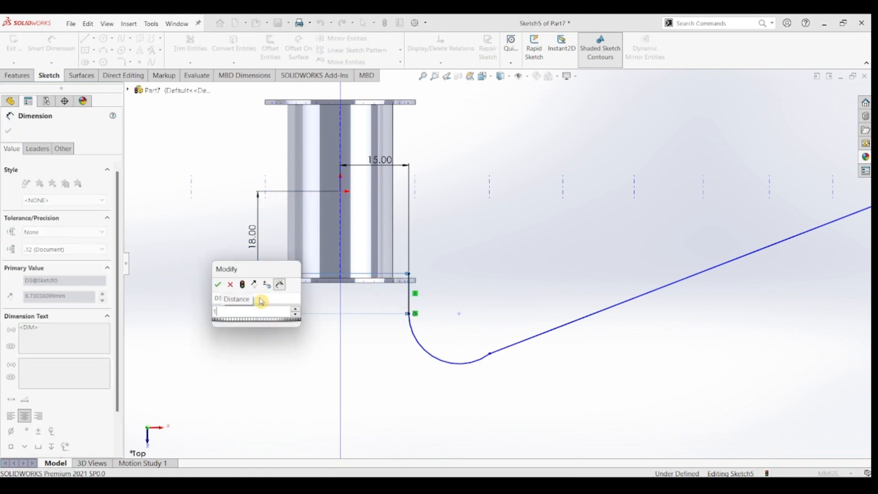
key(Return)
scroll(472, 301, down, 6)
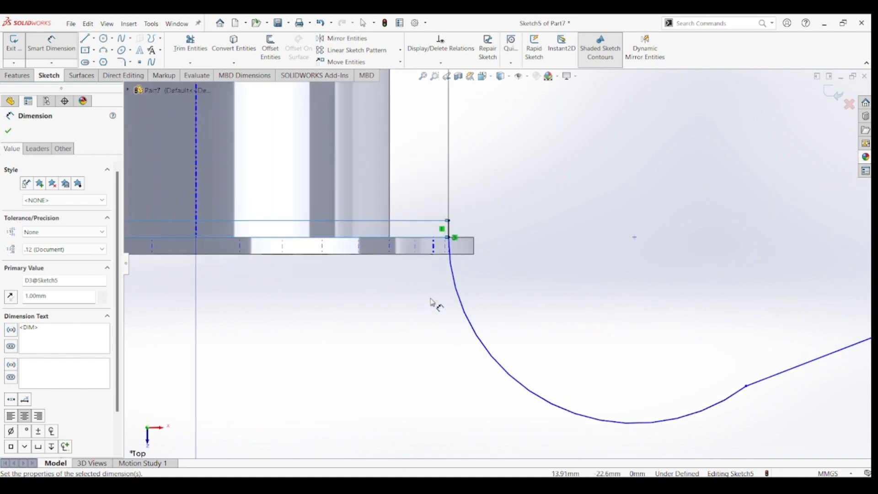
scroll(432, 304, up, 4)
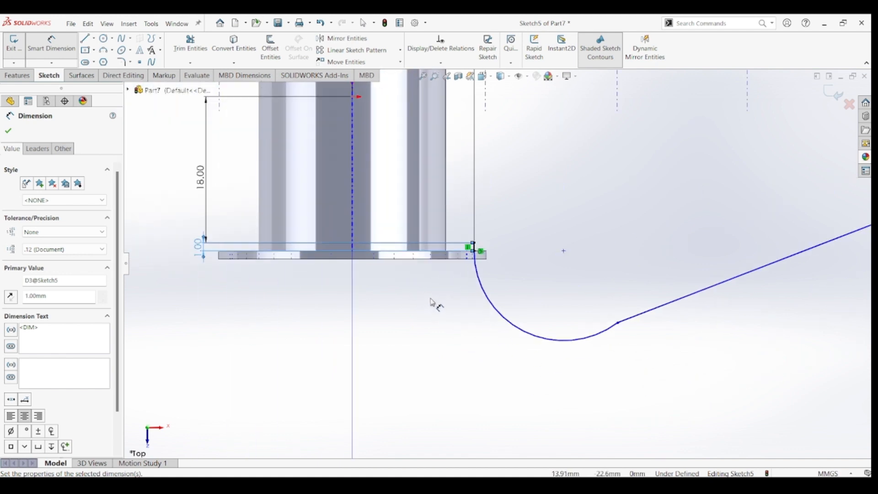
click(494, 304)
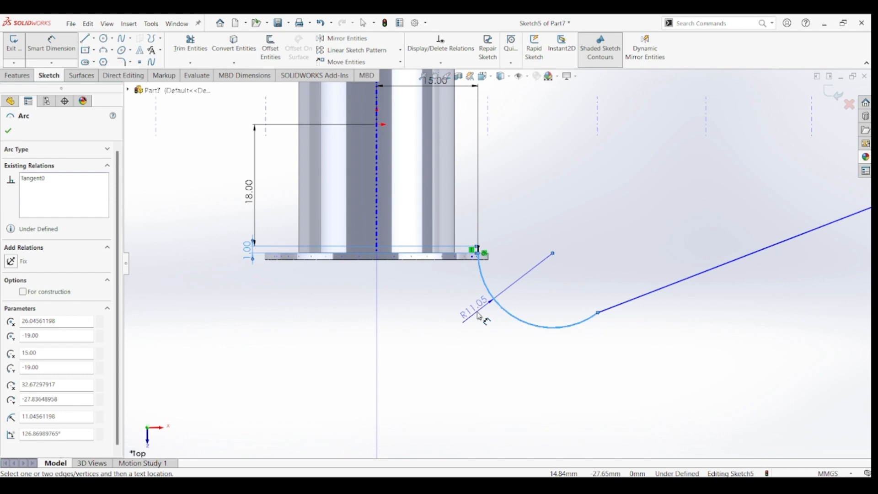
key(Escape)
key(Escape)
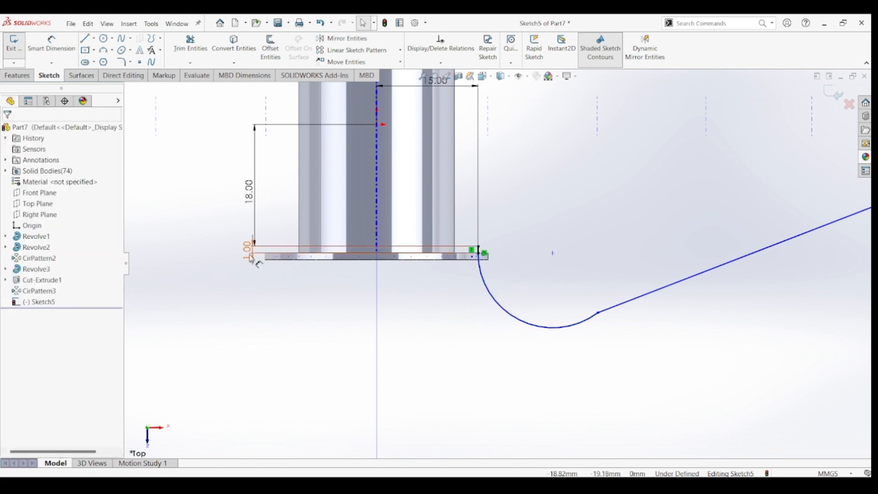
Set the short vertical line's length to 2 mm
double_click(247, 258)
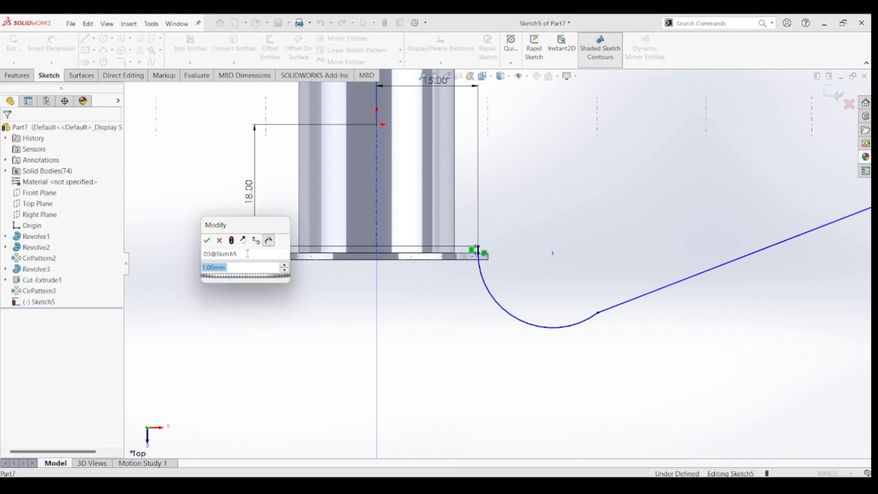
text(2)
key(Return)
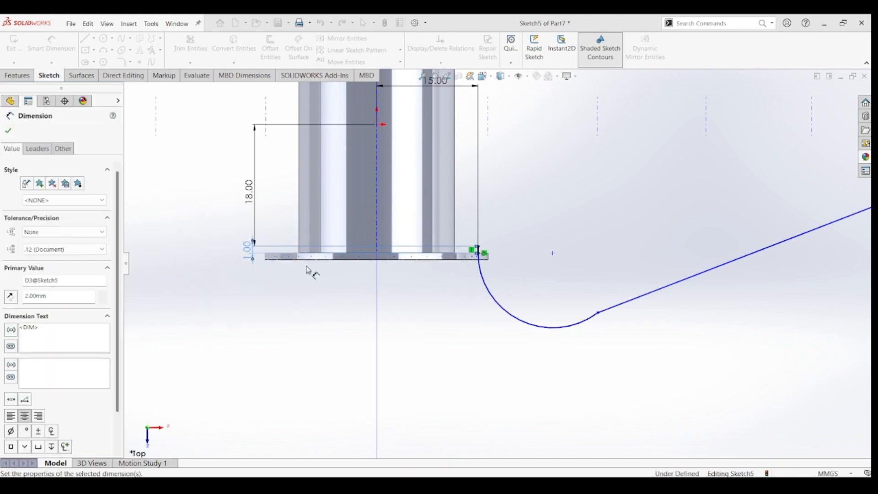
Dimension the radius of the spoke path's bend arc at the hub flange as 1 mm
click(487, 295)
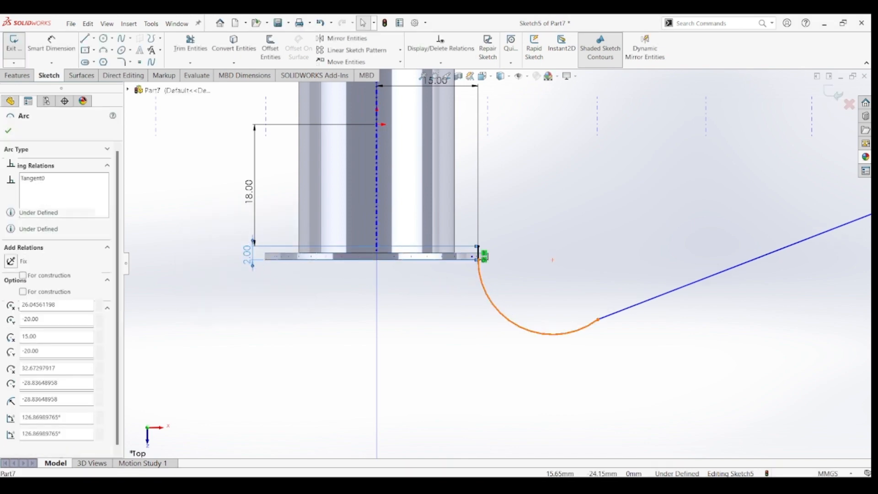
click(52, 46)
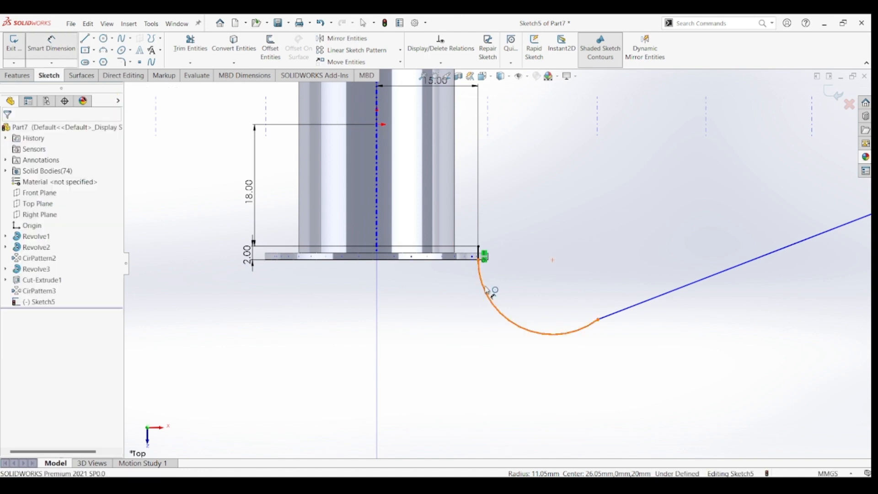
click(488, 291)
click(539, 270)
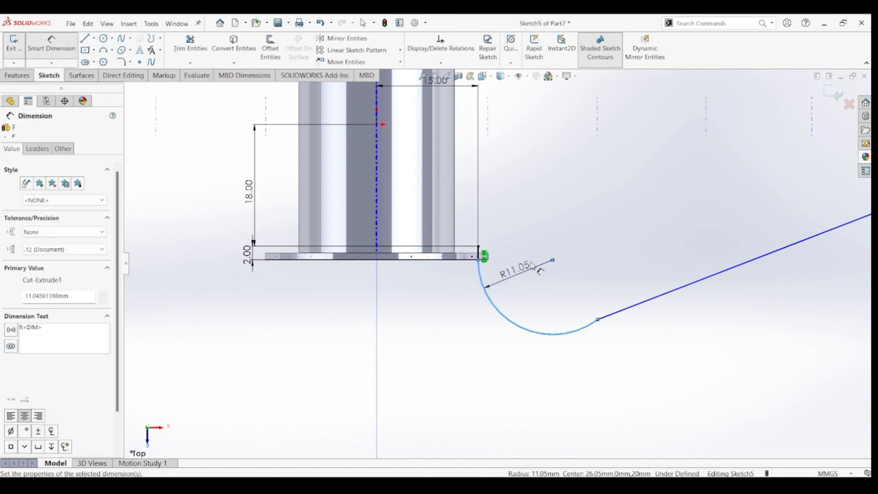
click(533, 266)
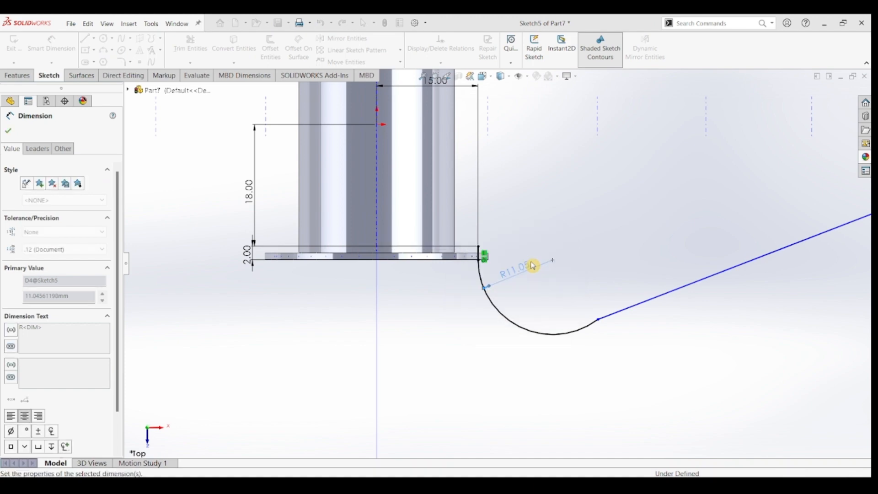
scroll(500, 267, down, 3)
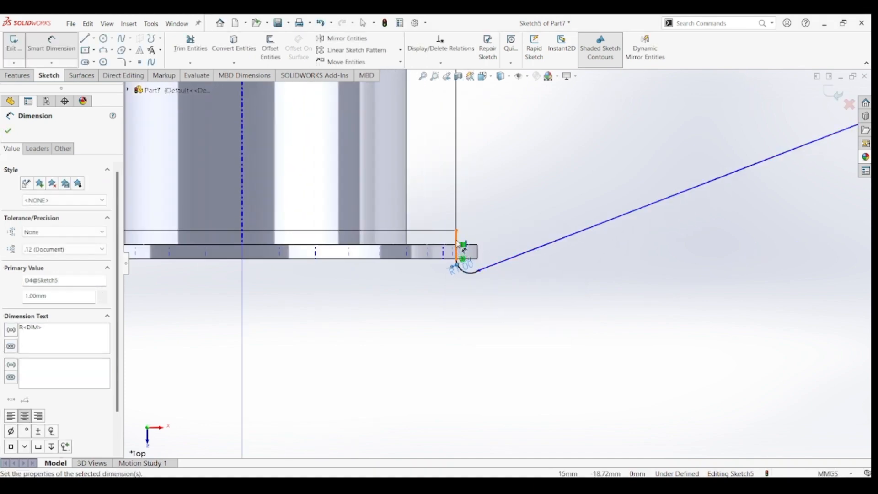
scroll(511, 284, up, 2)
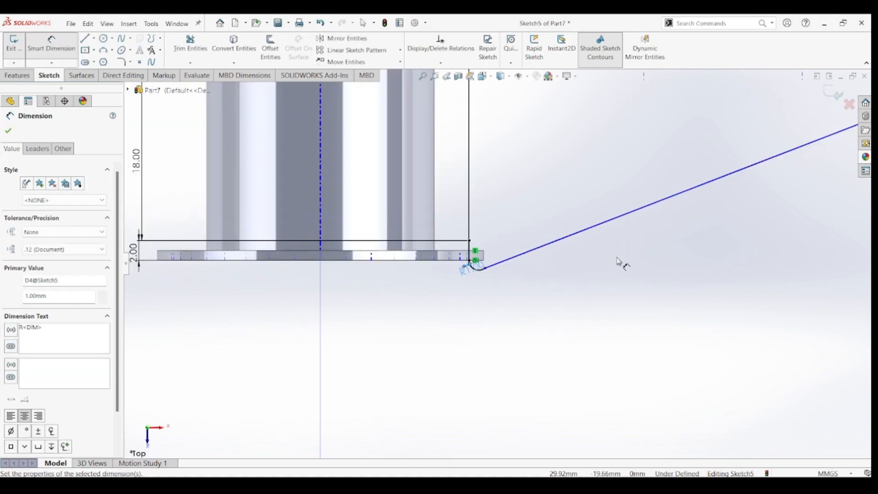
scroll(619, 261, up, 3)
scroll(712, 228, up, 1)
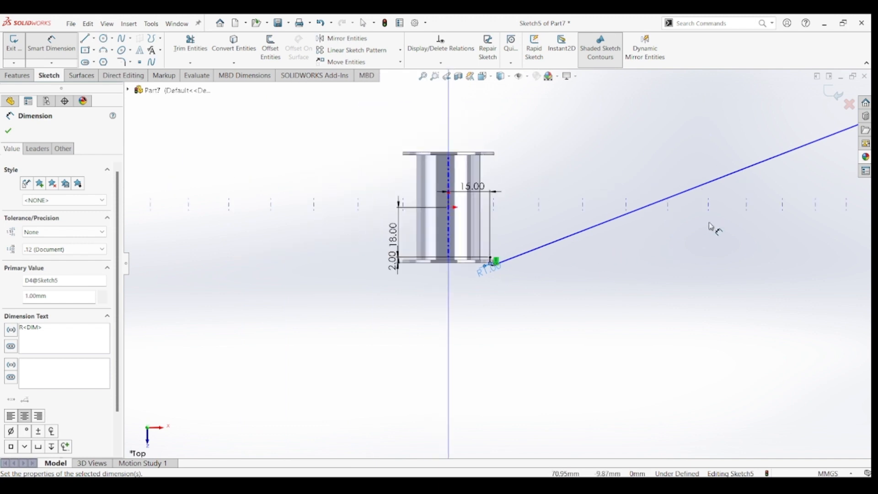
Dimension the horizontal distance from the origin to the spoke line's outer endpoint as 189 mm
scroll(712, 227, up, 1)
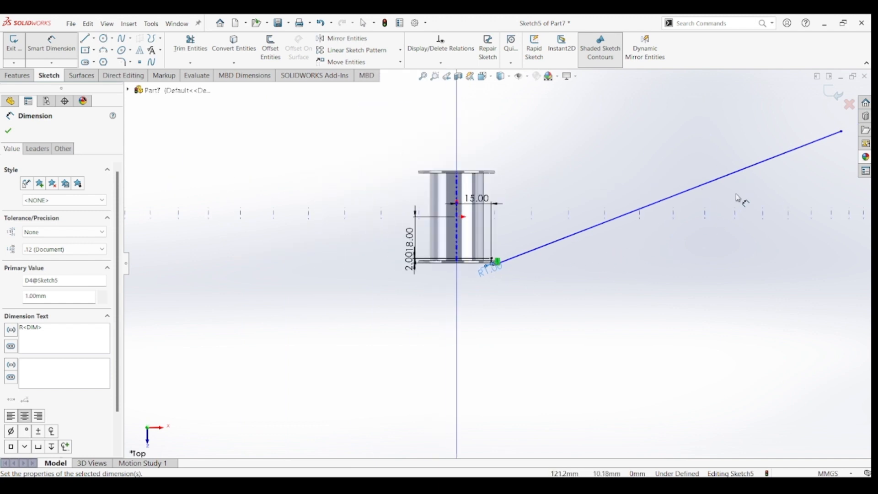
click(842, 132)
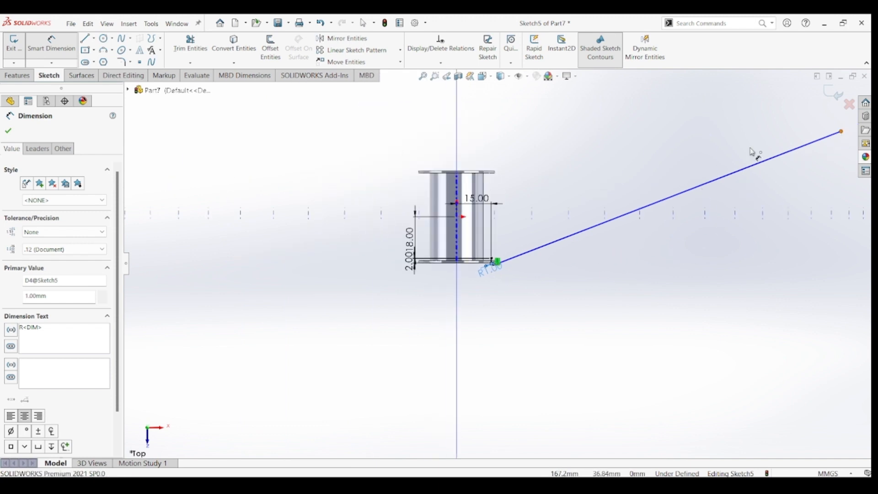
click(457, 217)
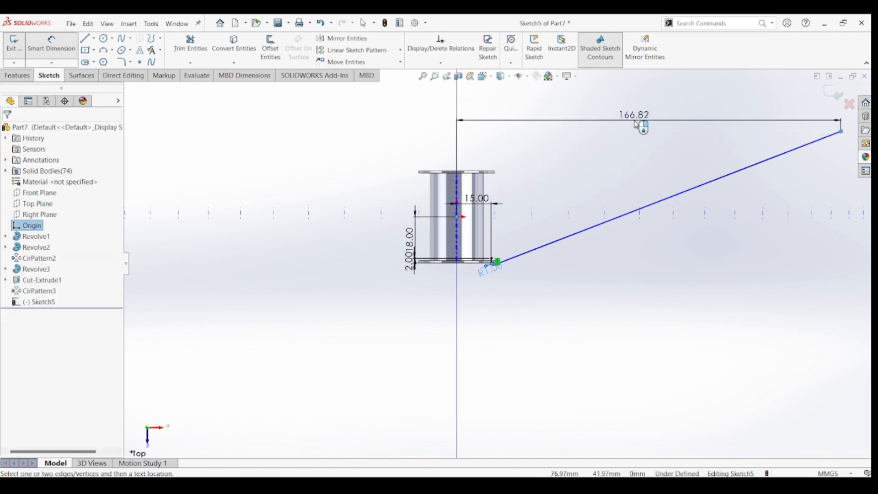
click(636, 124)
text(1)
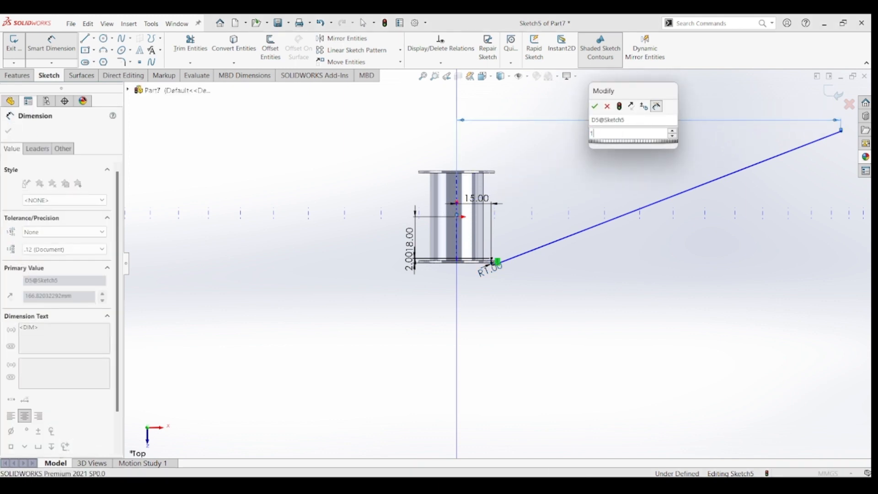
text(89)
key(Return)
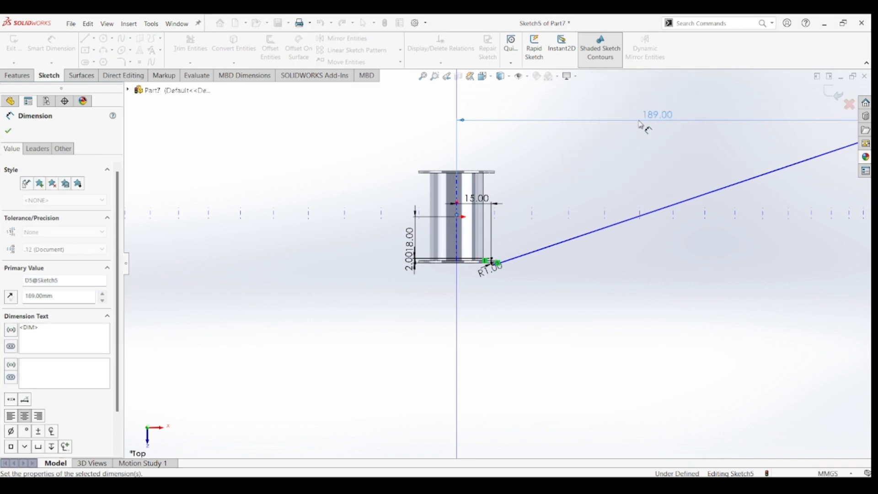
scroll(766, 198, up, 2)
scroll(755, 200, down, 1)
click(755, 199)
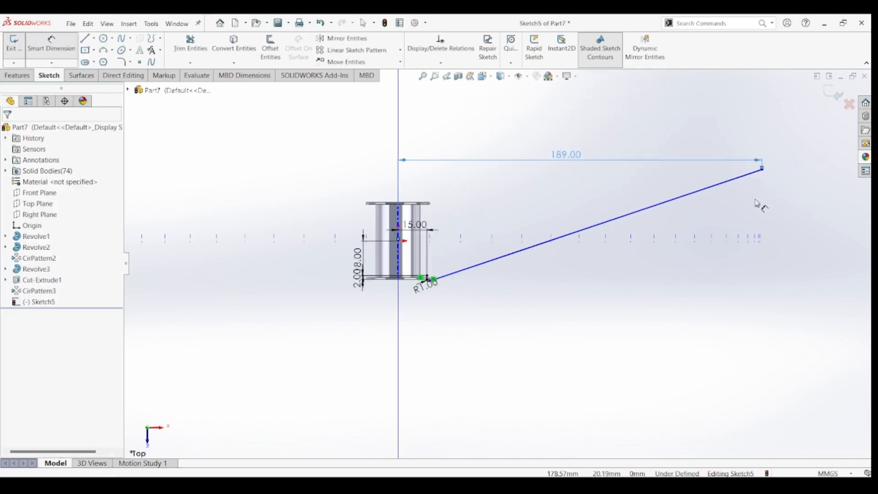
key(Escape)
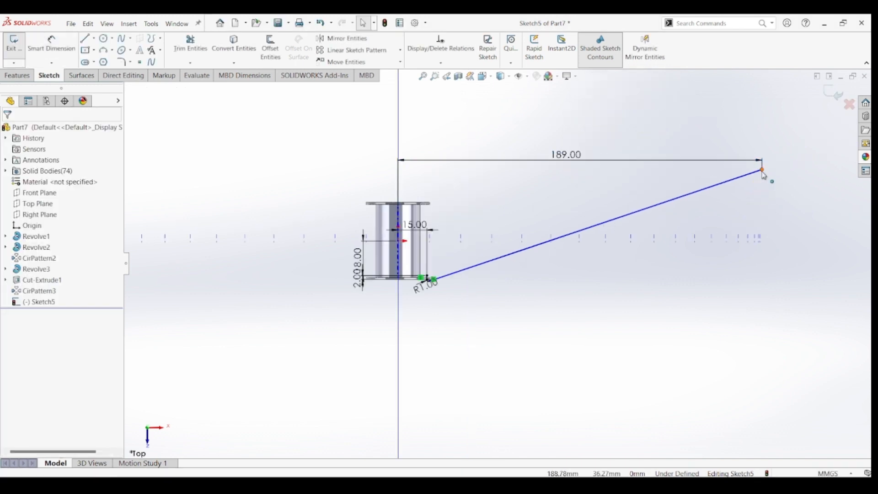
Add a horizontal relation between the spoke line's outer endpoint and the origin
click(762, 170)
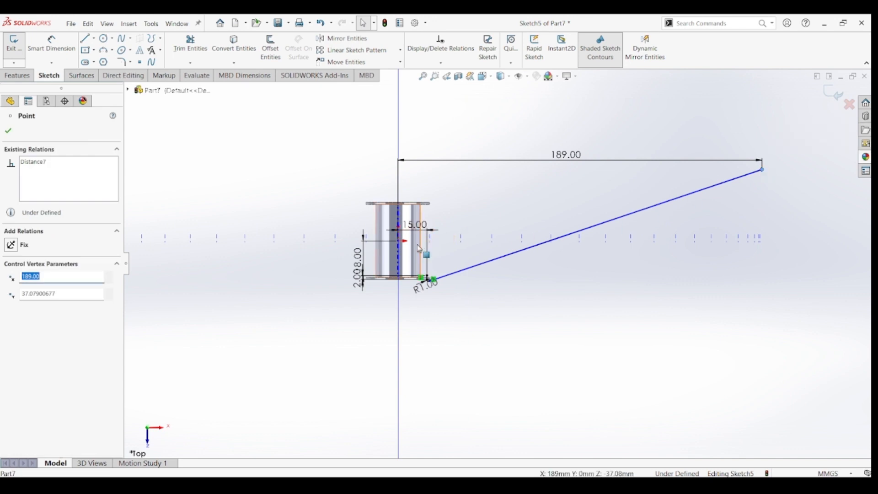
ctrl+click(400, 245)
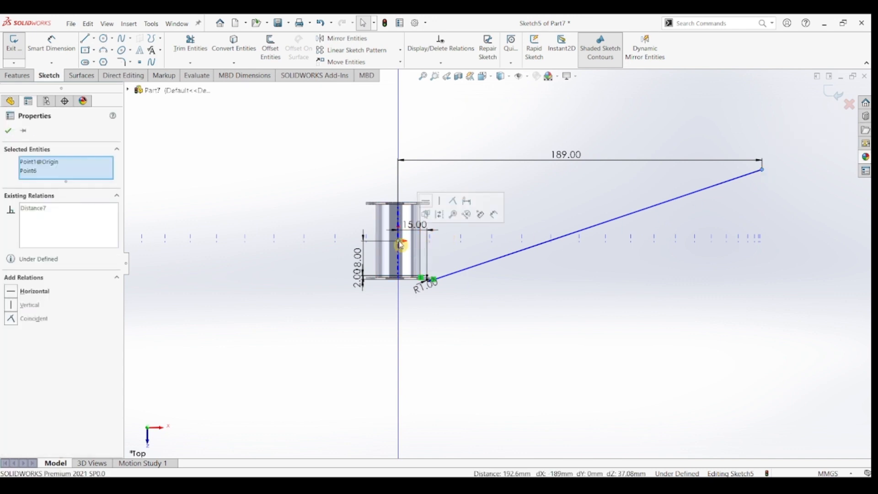
click(425, 201)
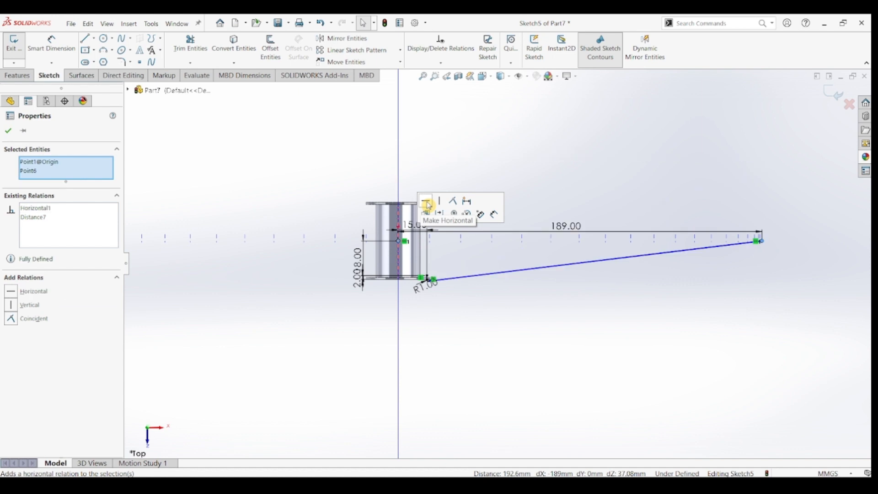
click(447, 296)
Make the long spoke line tangent to the 1 mm bend arc at their shared endpoint
scroll(444, 293, down, 7)
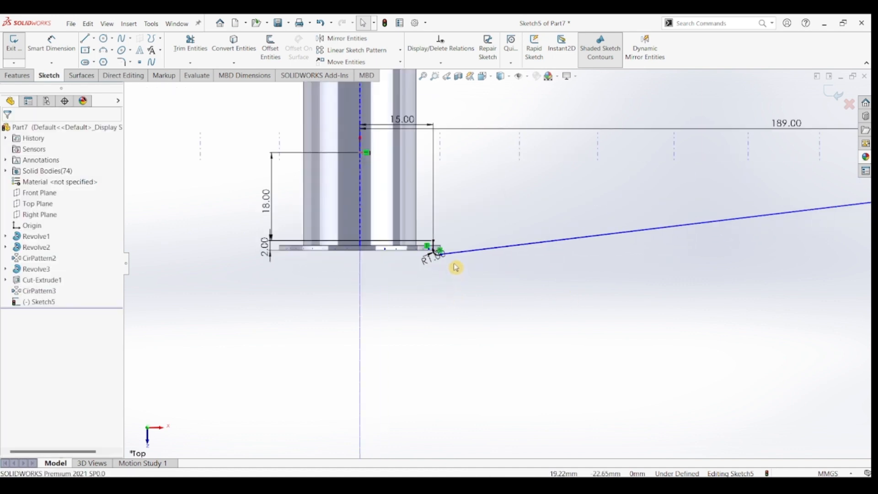
scroll(440, 255, down, 5)
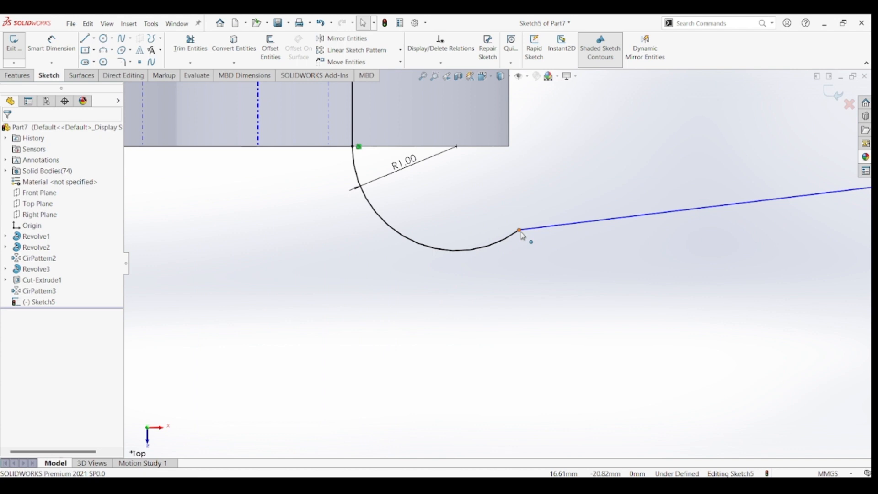
click(520, 230)
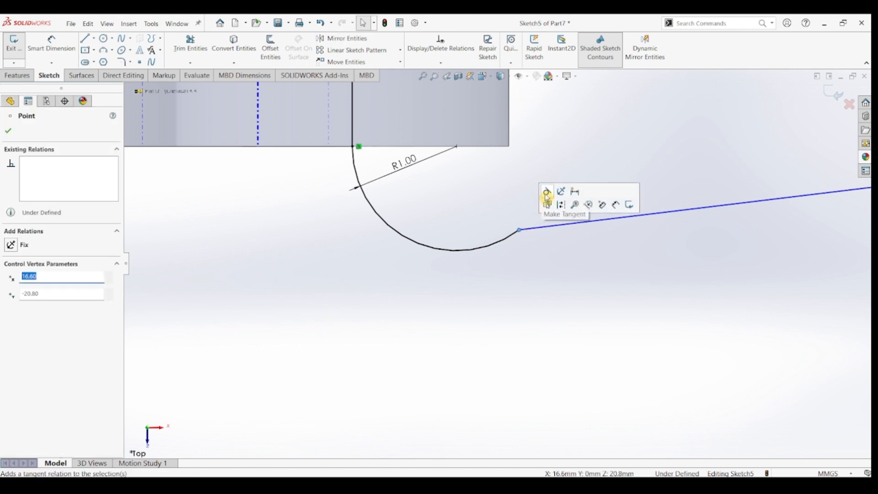
click(547, 198)
click(558, 300)
scroll(578, 314, up, 10)
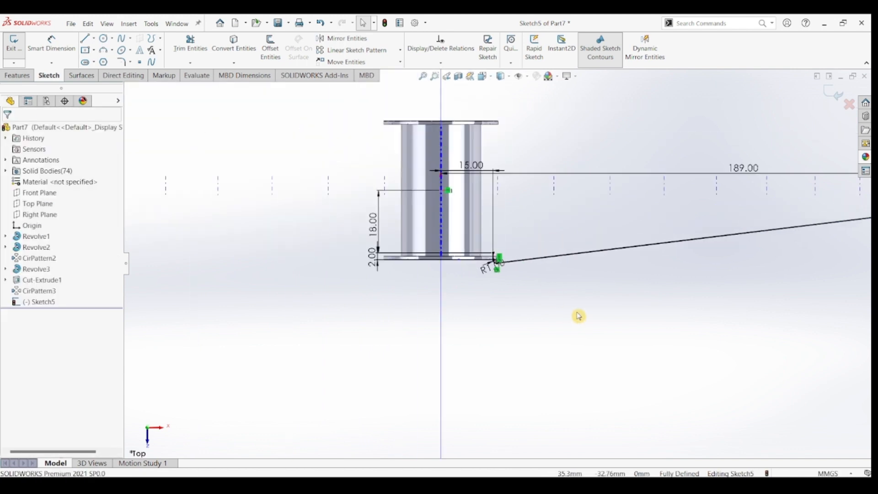
scroll(768, 247, up, 3)
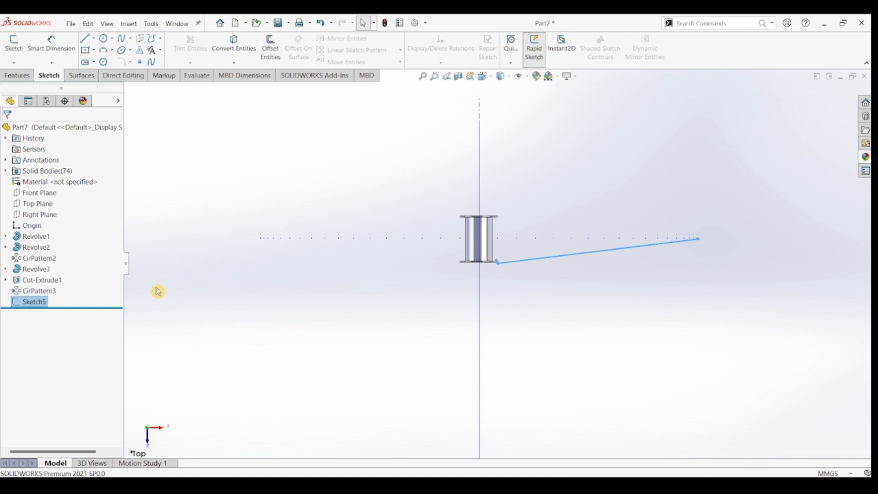
Show the hidden rim, spoke-seat sphere and patterned sphere bodies, and set the isometric view
click(44, 239)
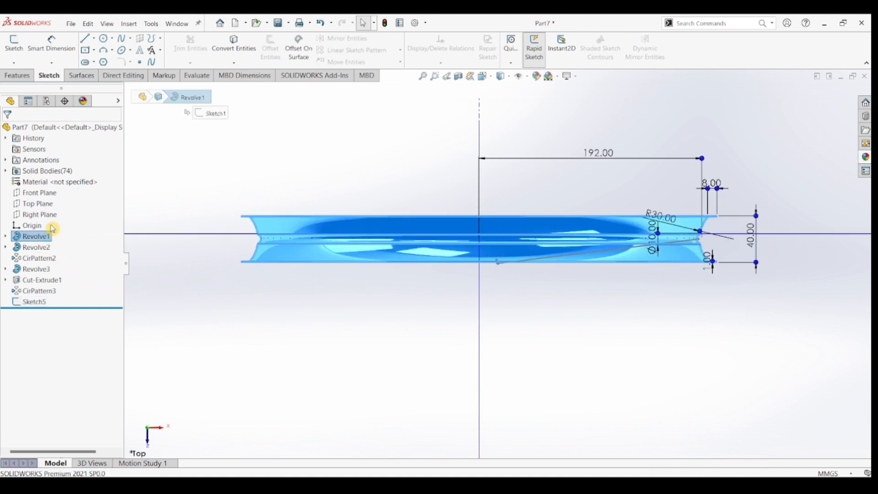
click(43, 246)
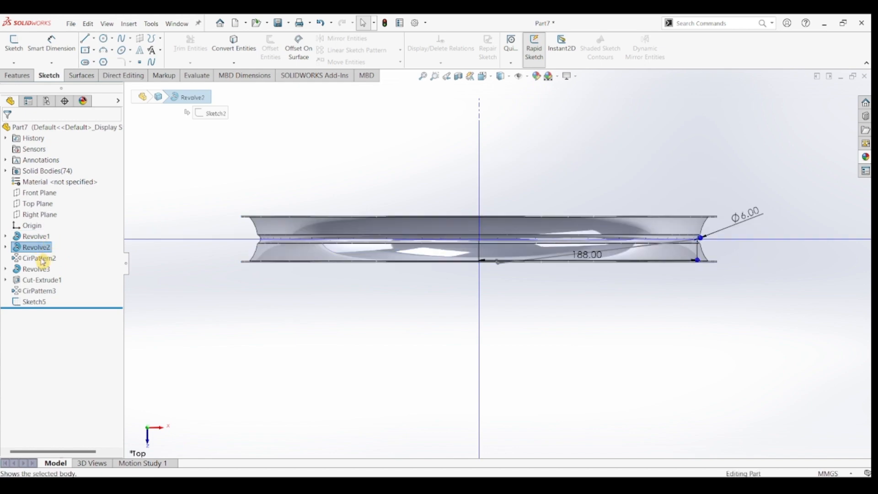
click(42, 259)
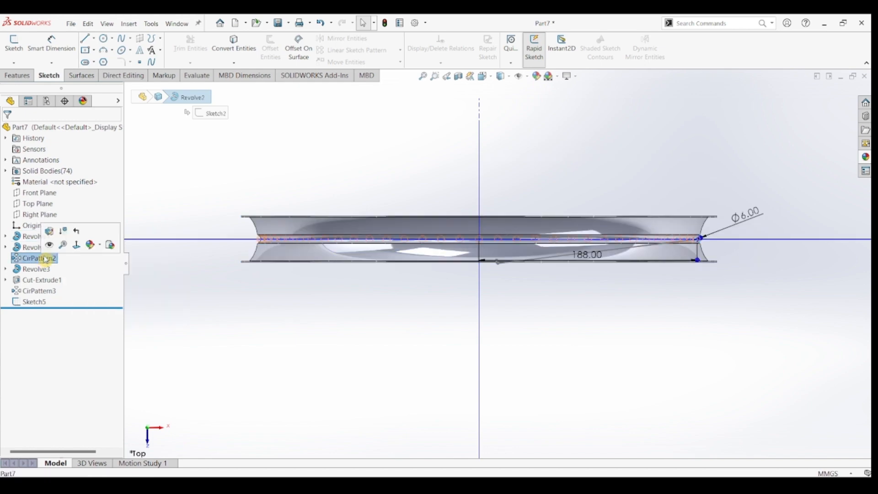
click(316, 328)
key(ctrl+7)
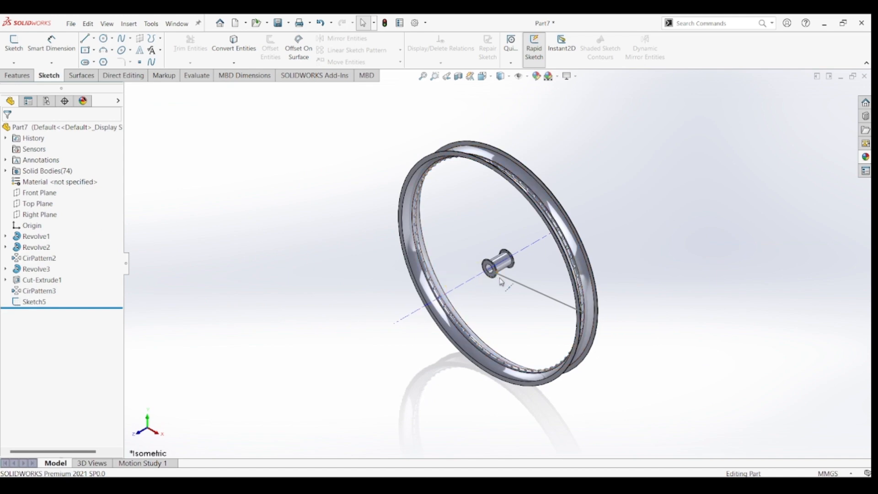
Sweep a circular profile of 1 mm diameter along the spoke path sketch to create the spoke
scroll(504, 289, down, 5)
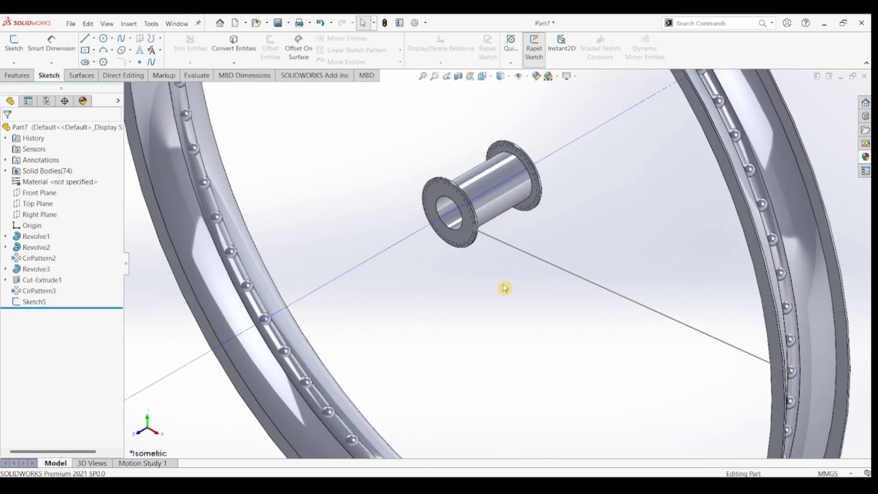
scroll(391, 303, up, 4)
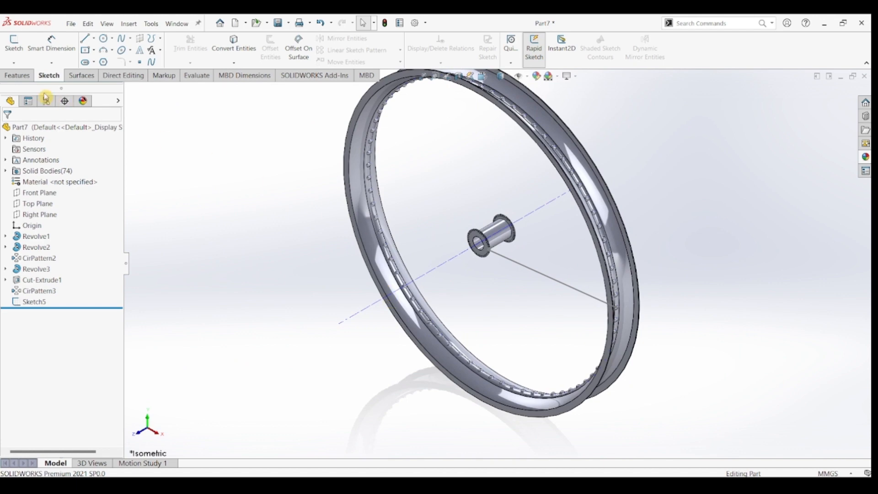
click(18, 75)
click(98, 38)
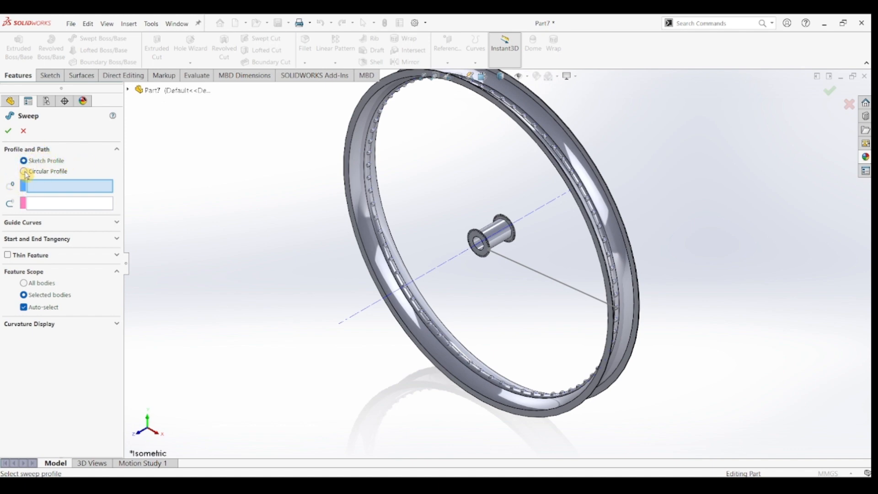
click(24, 171)
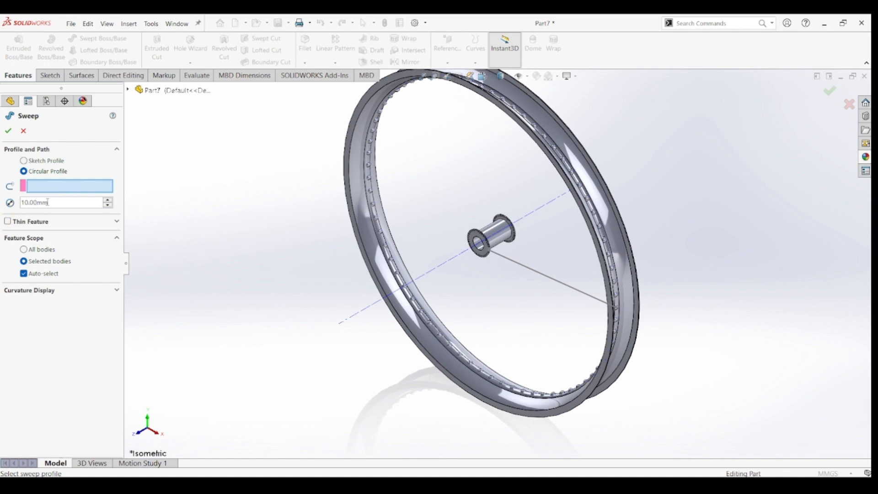
drag(47, 202, 15, 204)
text(1)
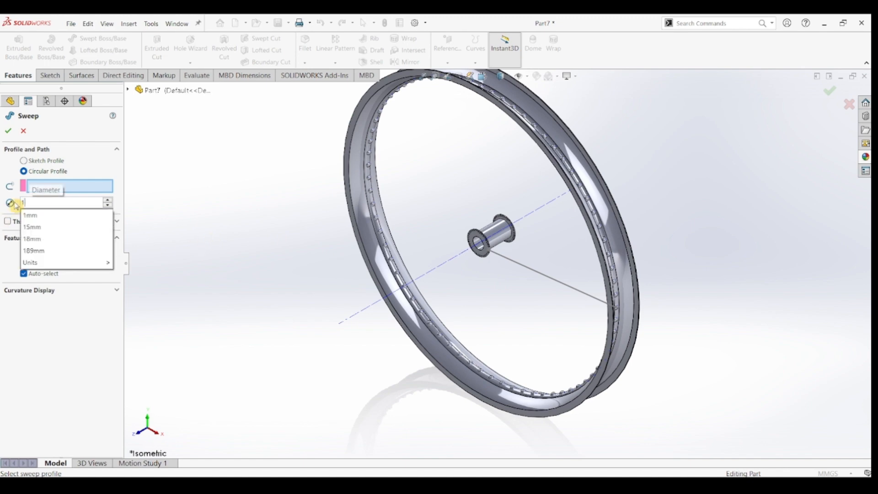
key(Return)
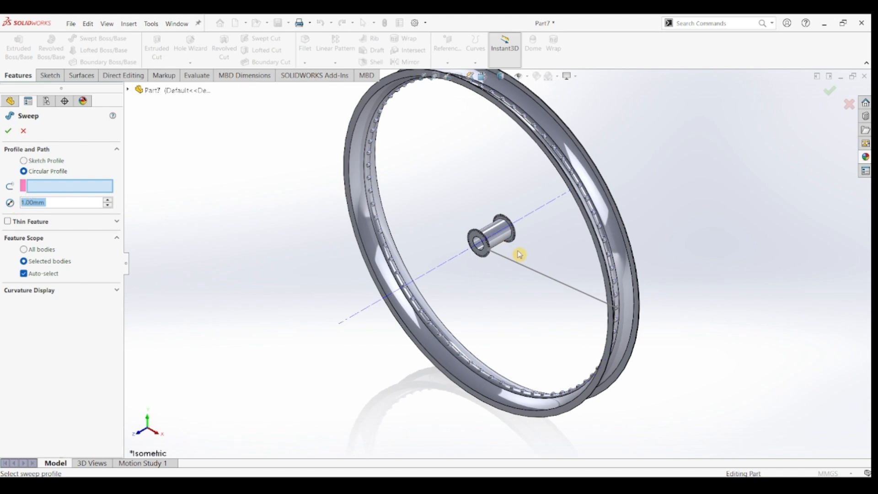
click(537, 274)
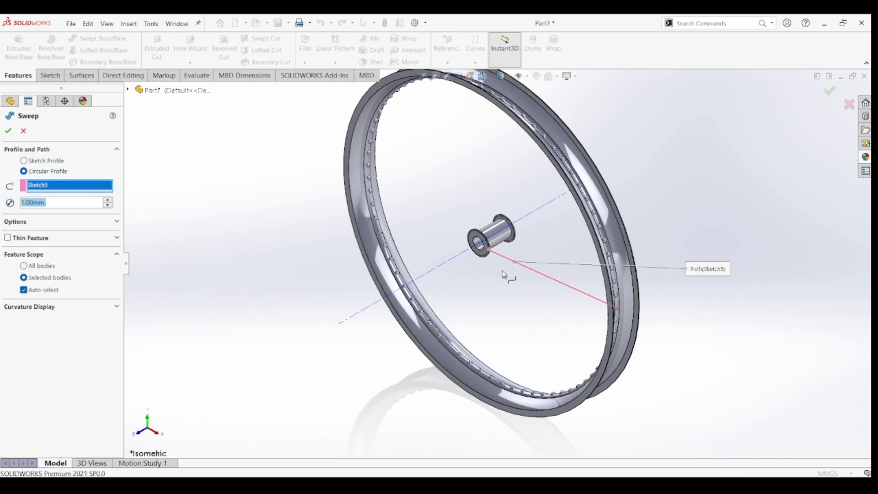
scroll(501, 265, down, 6)
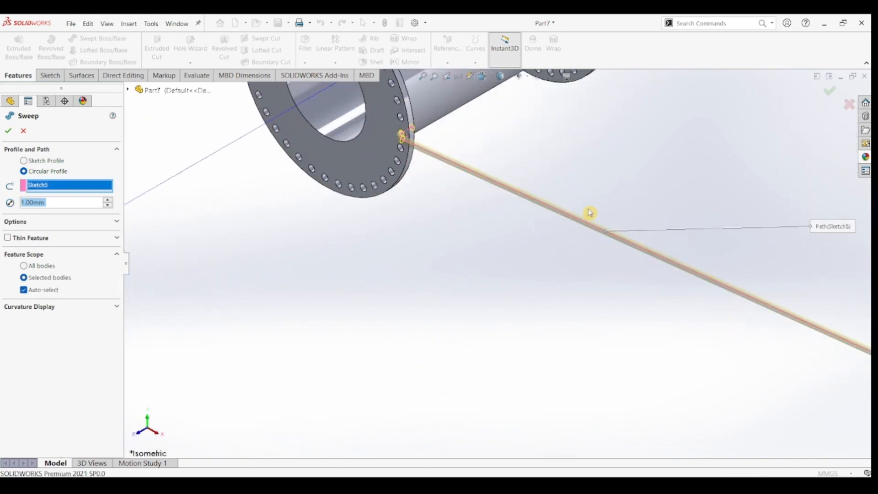
click(10, 132)
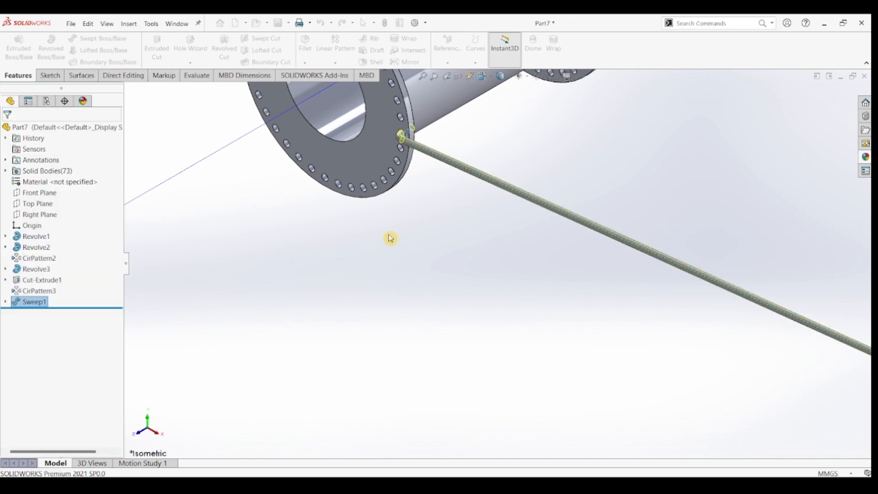
Mirror the swept spoke body about the Front Plane to the opposite hub flange, without merging solids
scroll(432, 277, up, 3)
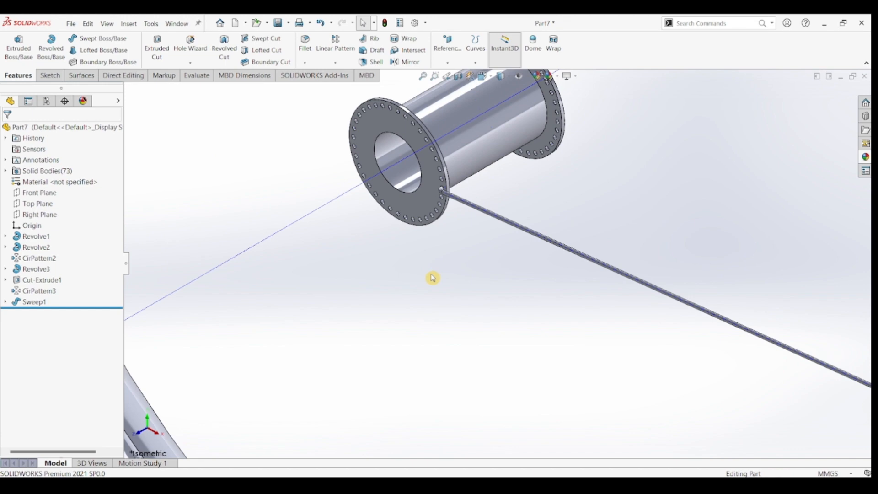
key(f)
middle_drag(509, 323, 549, 324)
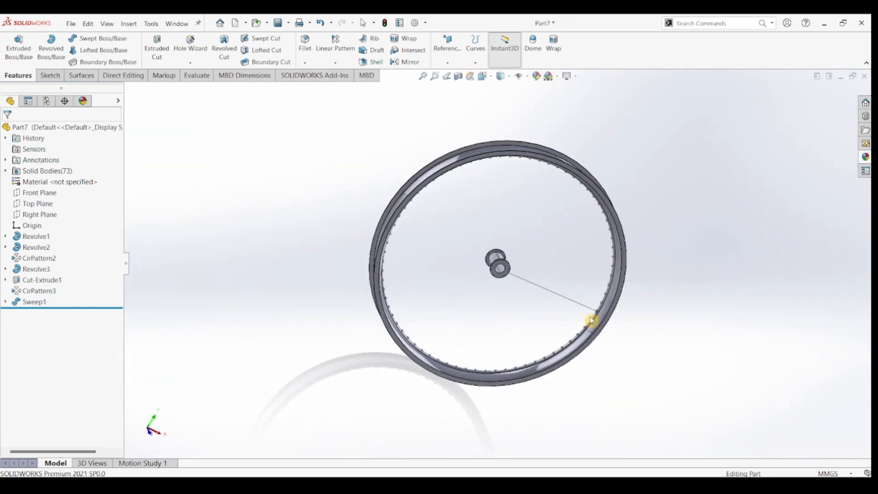
scroll(603, 322, down, 6)
scroll(446, 305, up, 1)
scroll(446, 305, up, 1)
middle_drag(383, 268, 337, 257)
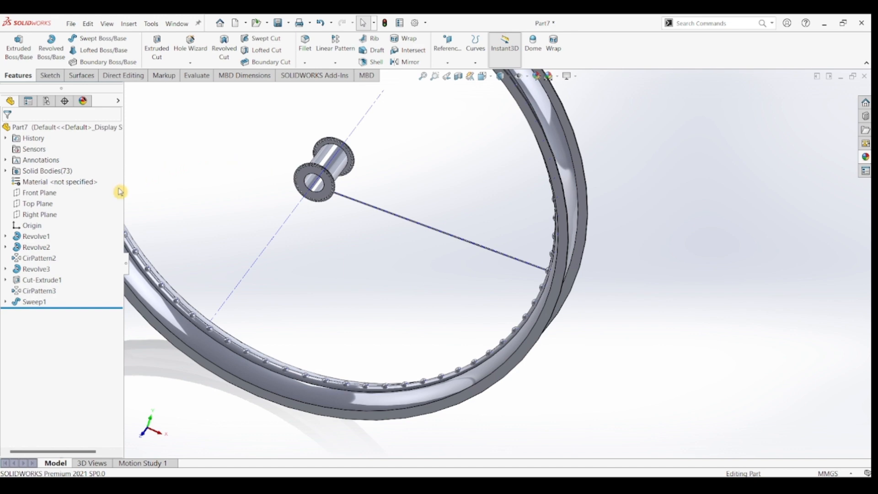
click(44, 194)
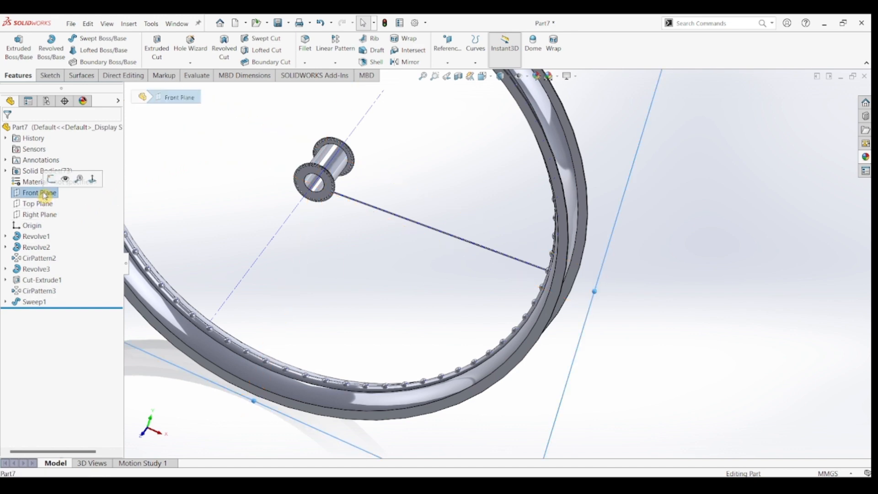
click(407, 63)
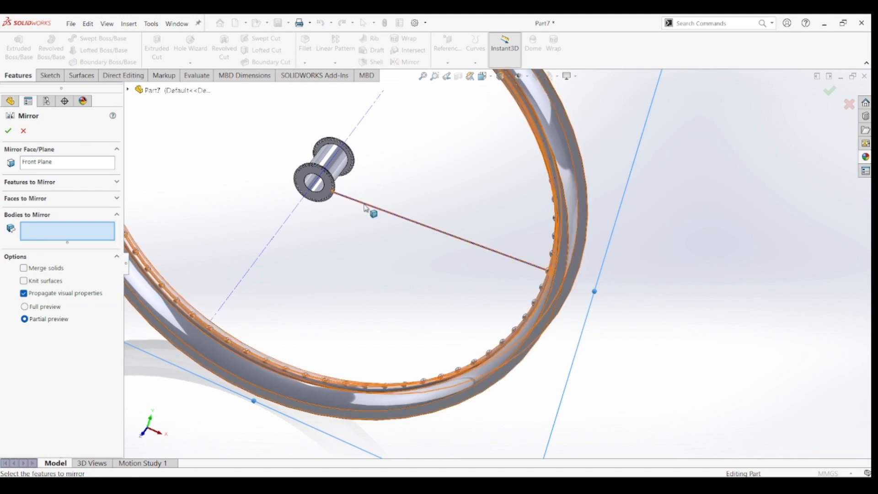
scroll(388, 218, down, 5)
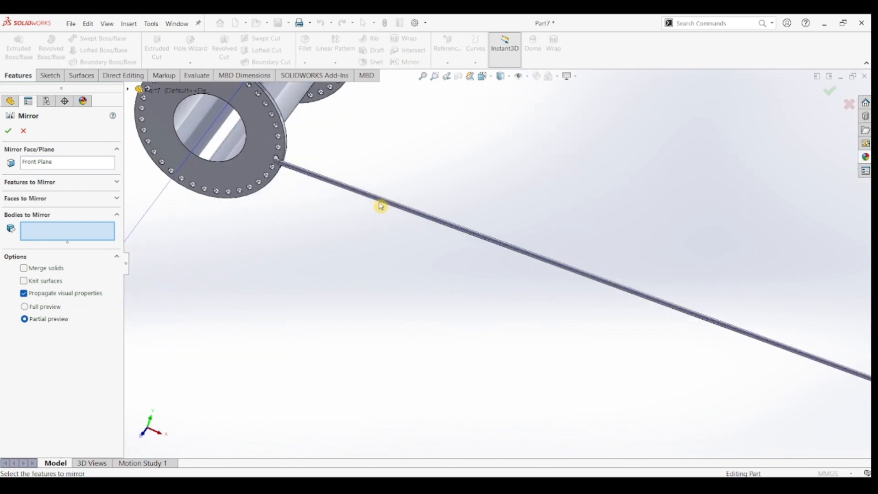
click(384, 203)
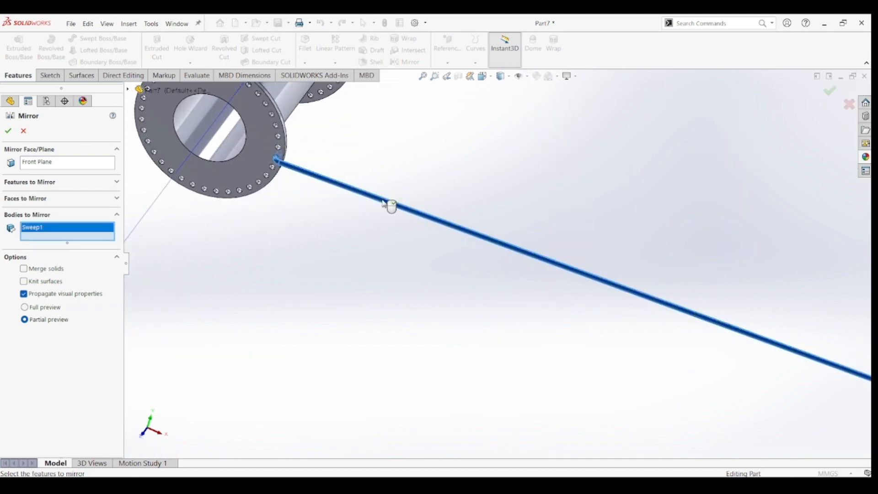
scroll(386, 201, up, 5)
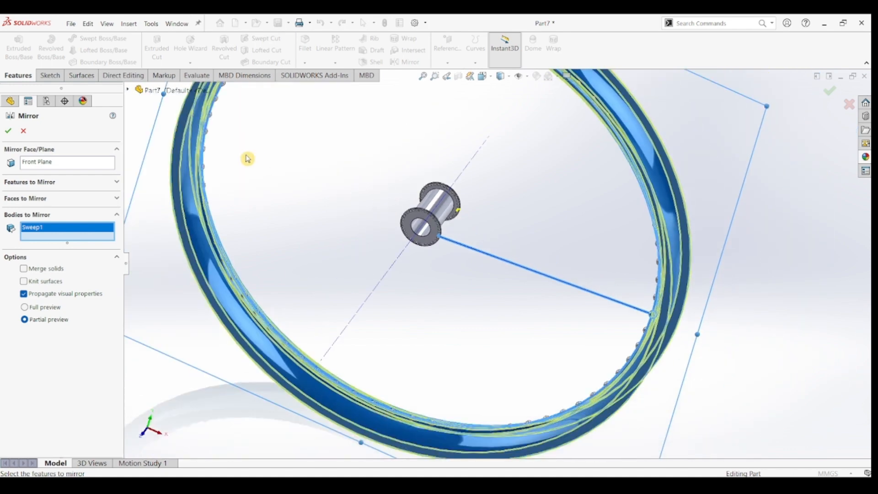
click(9, 131)
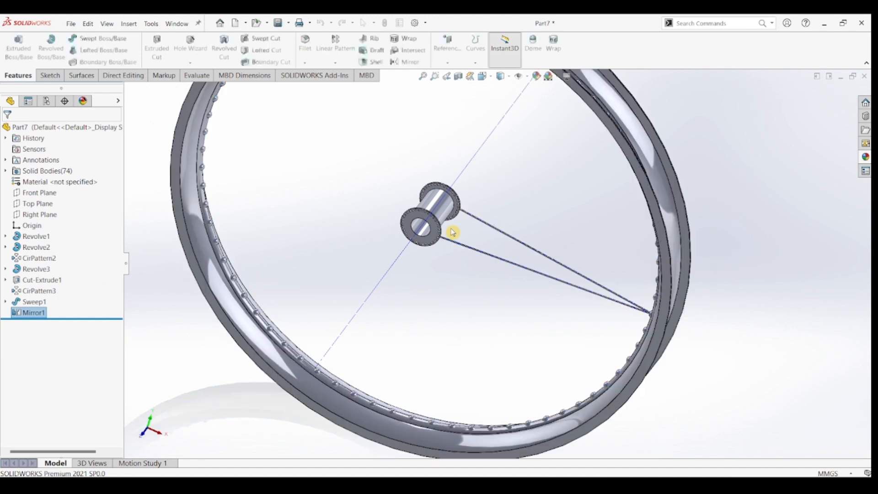
Start Move/Copy Body with the rotation settings and select the original swept spoke as the body
scroll(519, 290, up, 3)
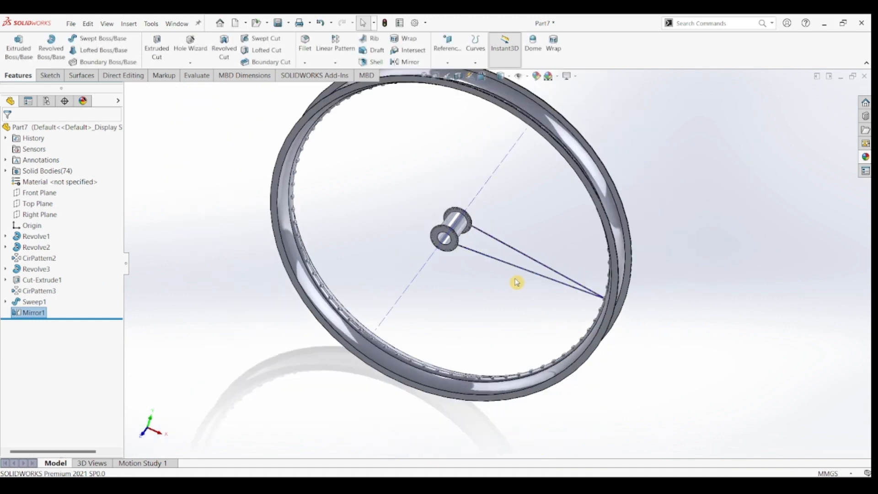
scroll(515, 283, down, 8)
scroll(529, 254, up, 2)
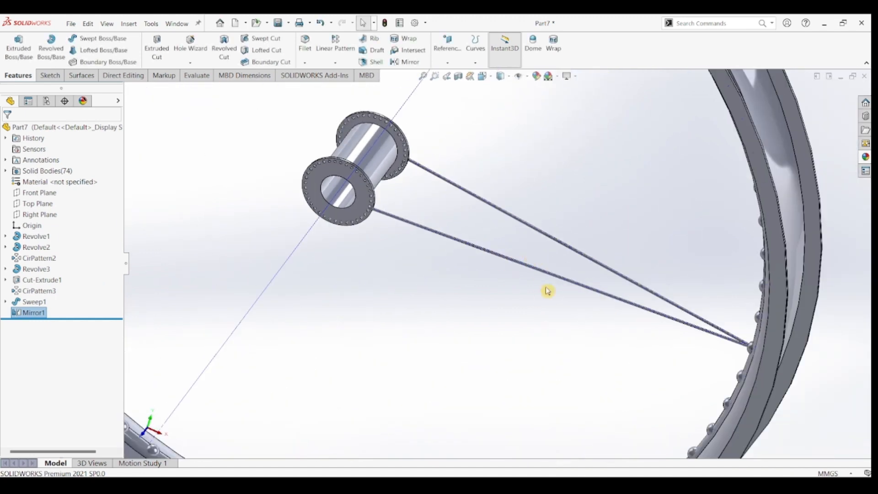
scroll(628, 314, up, 1)
middle_drag(633, 318, 651, 325)
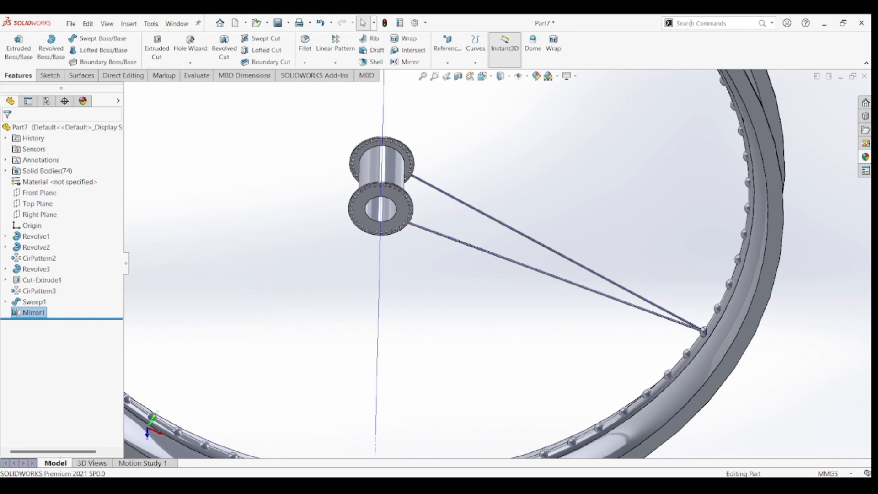
click(136, 25)
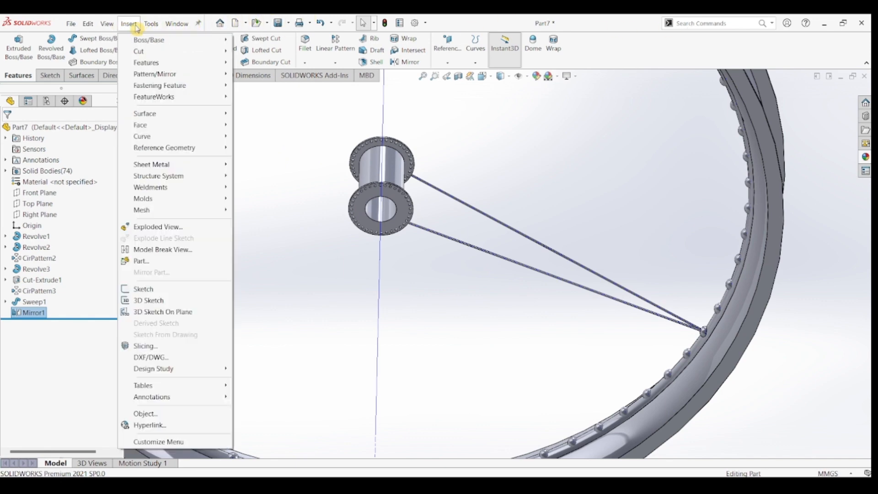
mouse_move(138, 63)
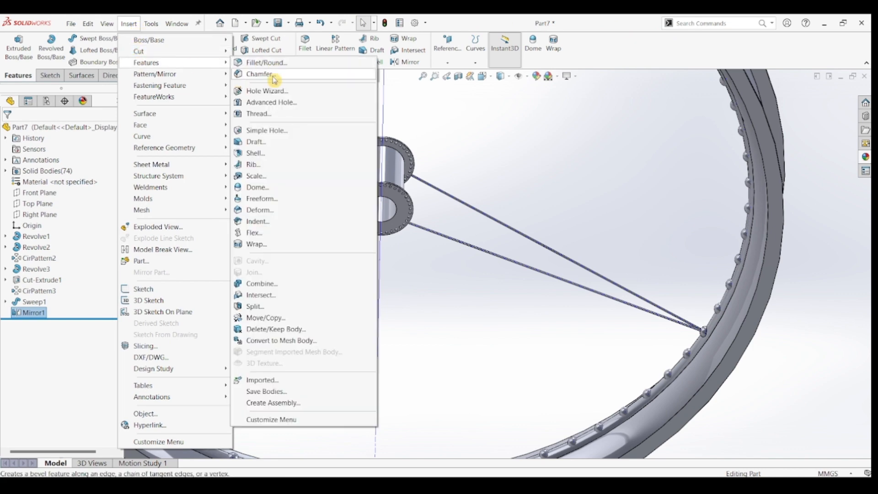
click(263, 319)
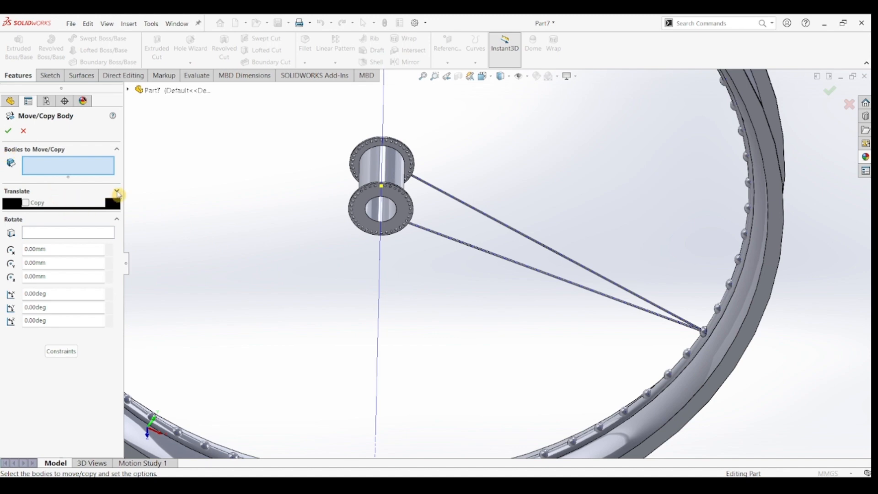
click(117, 192)
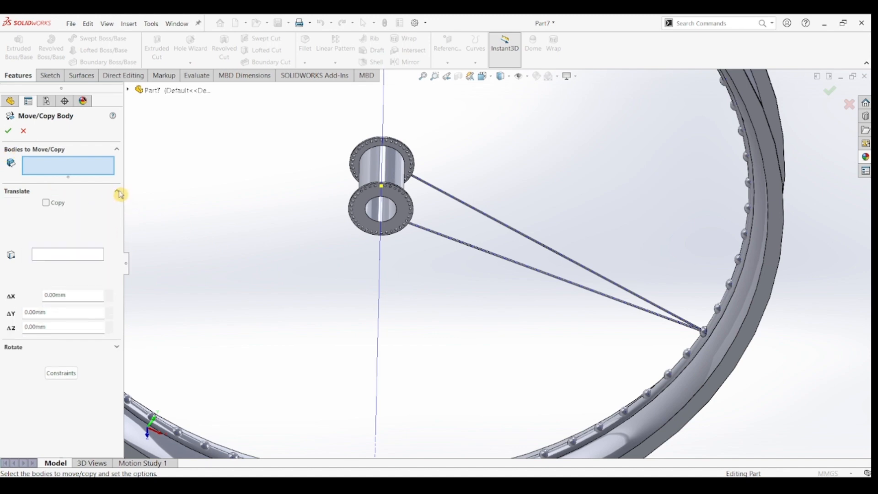
click(119, 194)
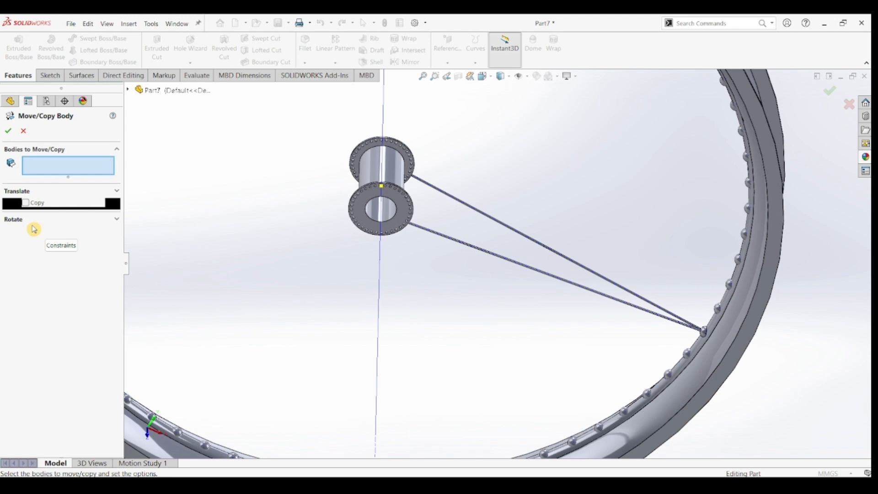
click(117, 223)
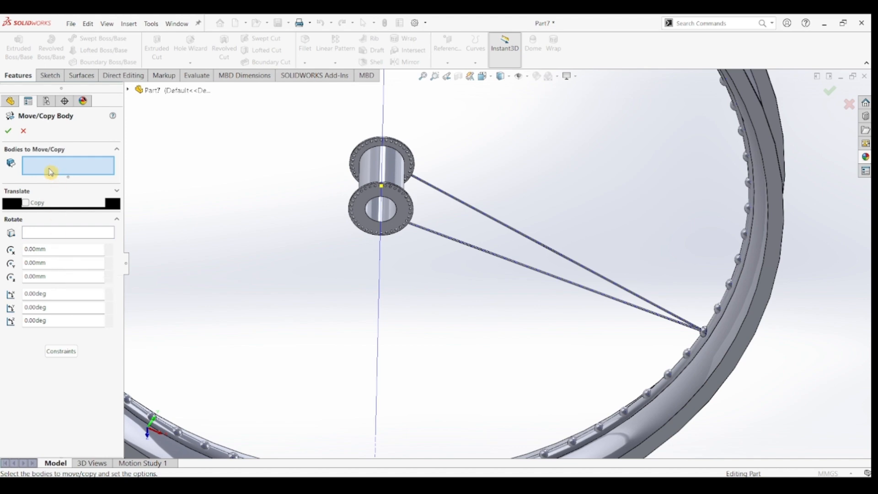
scroll(435, 233, down, 5)
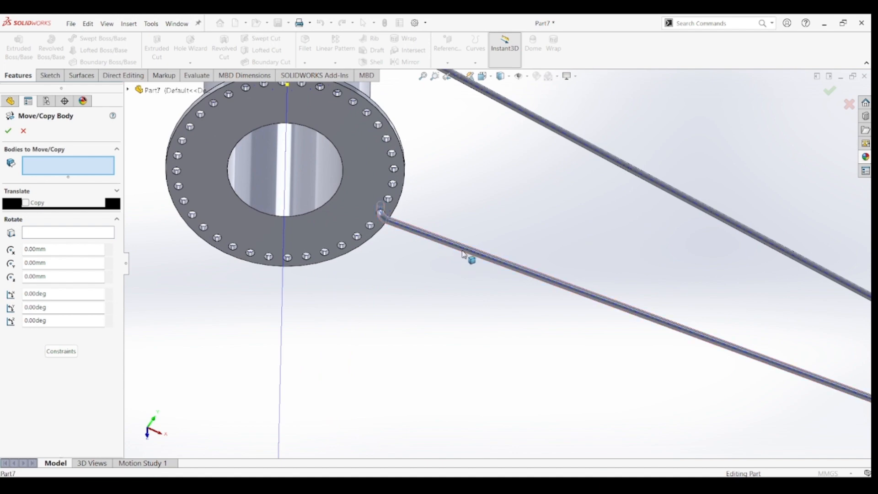
click(464, 255)
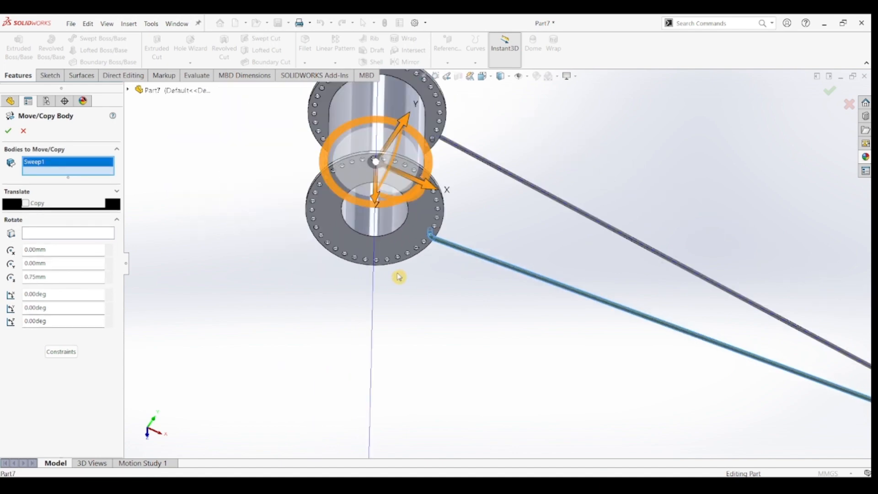
scroll(399, 276, up, 3)
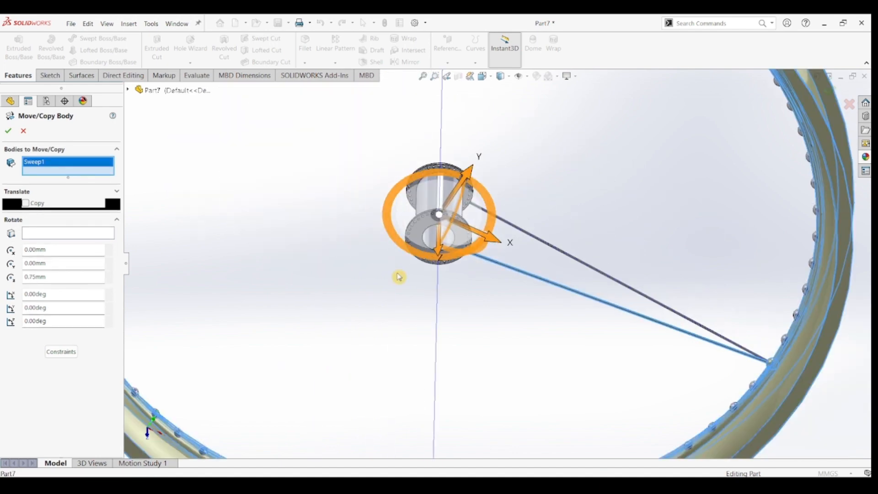
Rotate the selected spoke body 5.5 degrees about the axis of its short bent end in the flange hole
click(79, 234)
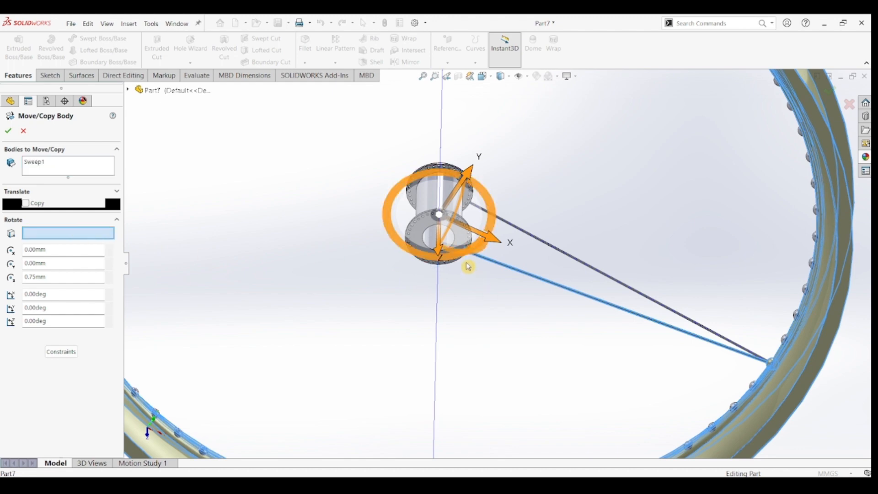
scroll(468, 253, down, 5)
scroll(491, 229, down, 5)
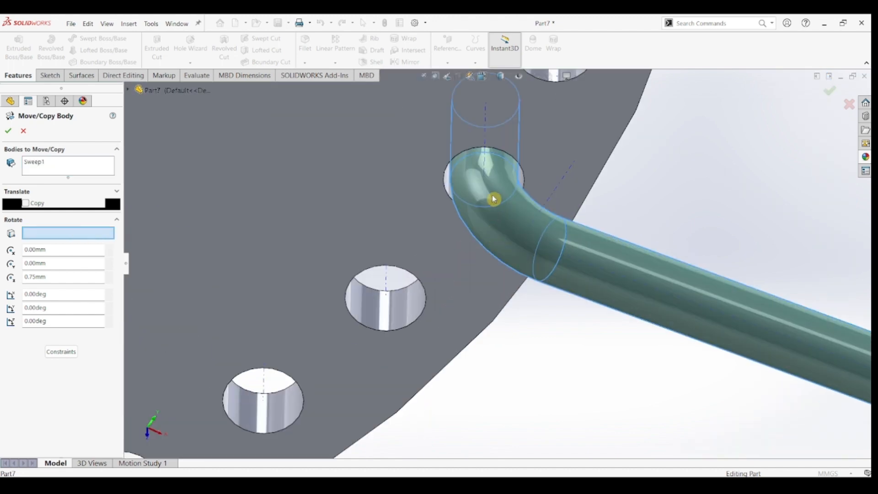
click(486, 136)
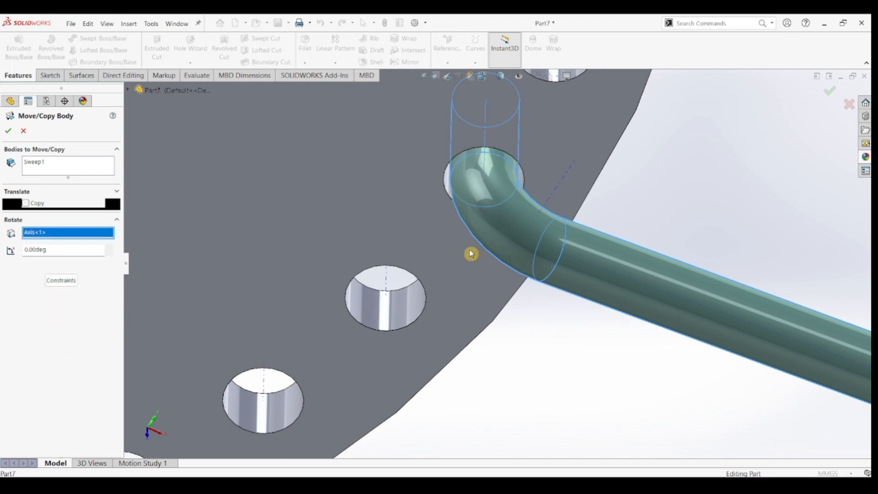
scroll(475, 254, up, 6)
scroll(481, 259, up, 6)
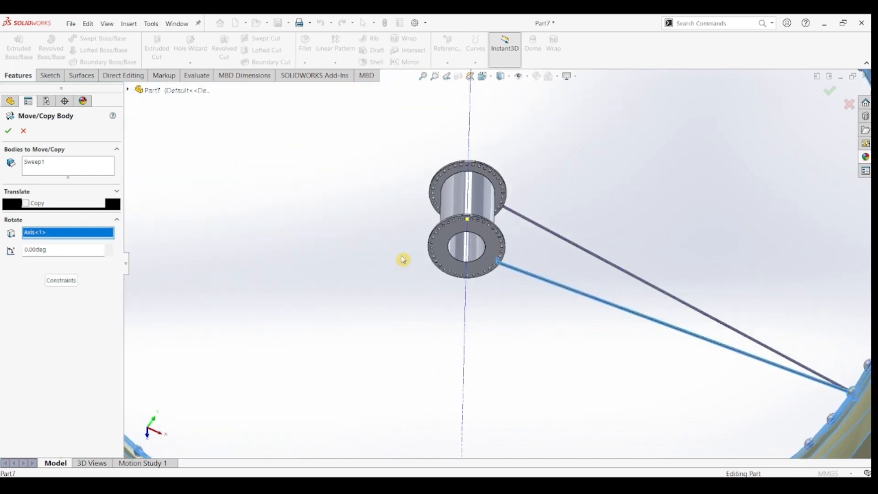
double_click(44, 247)
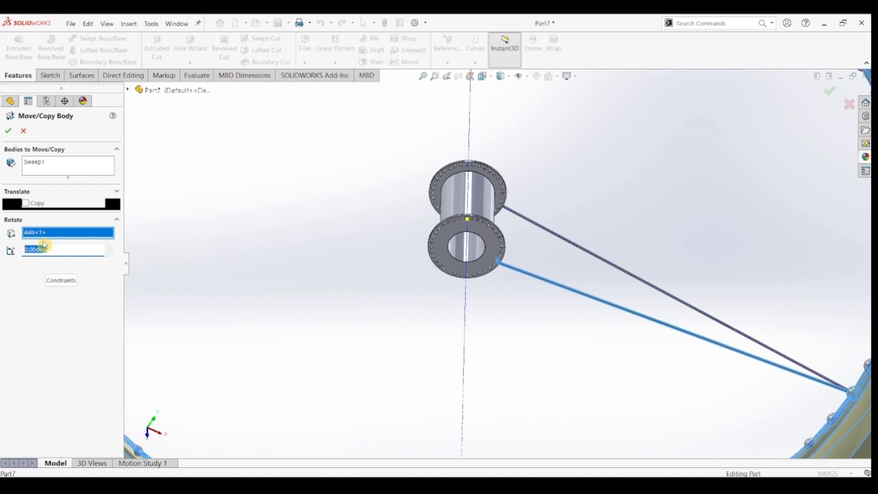
text(5.5)
key(Return)
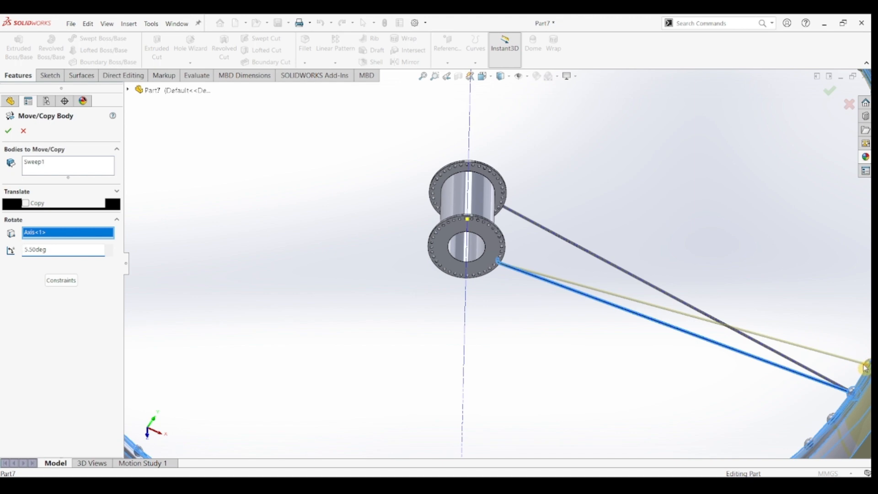
click(9, 132)
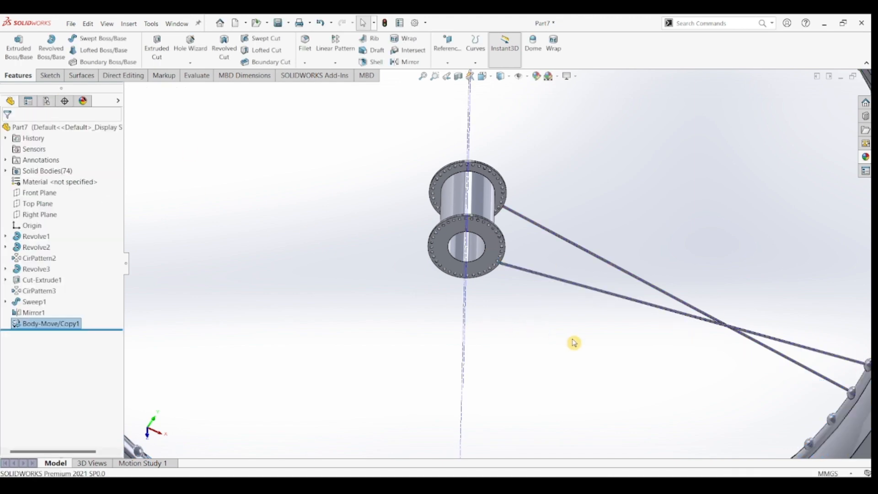
Start a circular pattern for the two spokes between the hub and the rim
key(f)
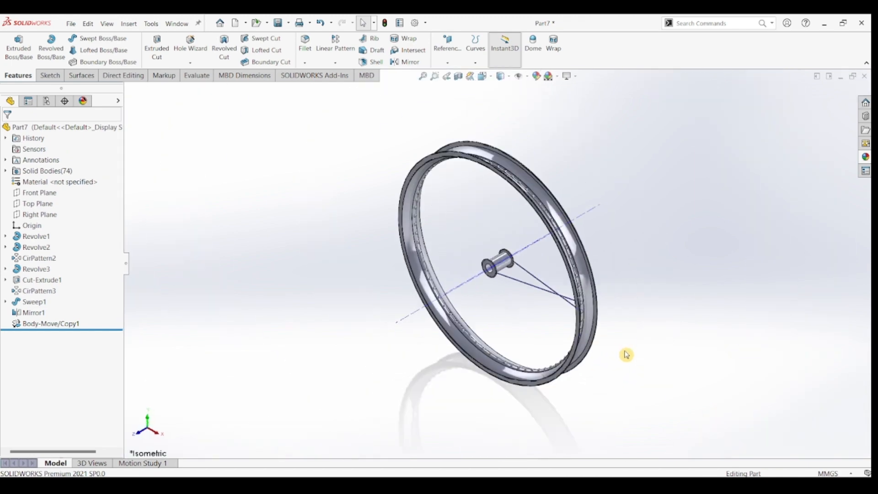
middle_drag(561, 315, 590, 311)
scroll(595, 313, down, 5)
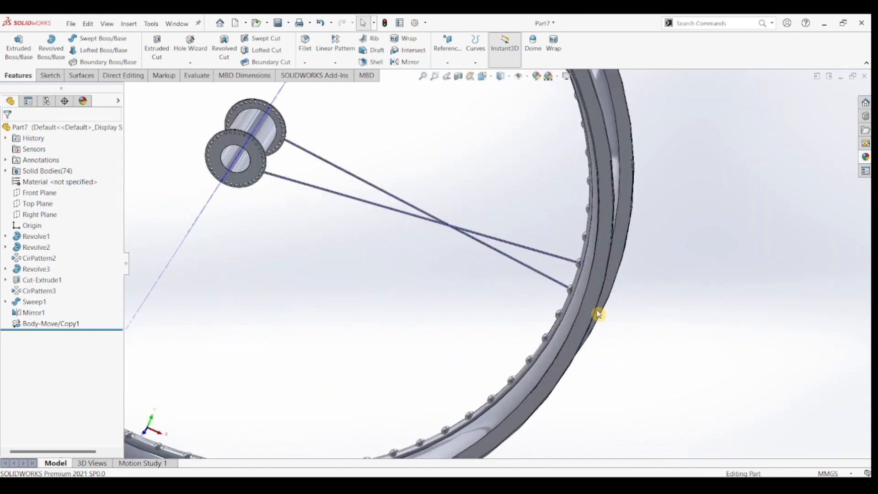
scroll(455, 300, up, 3)
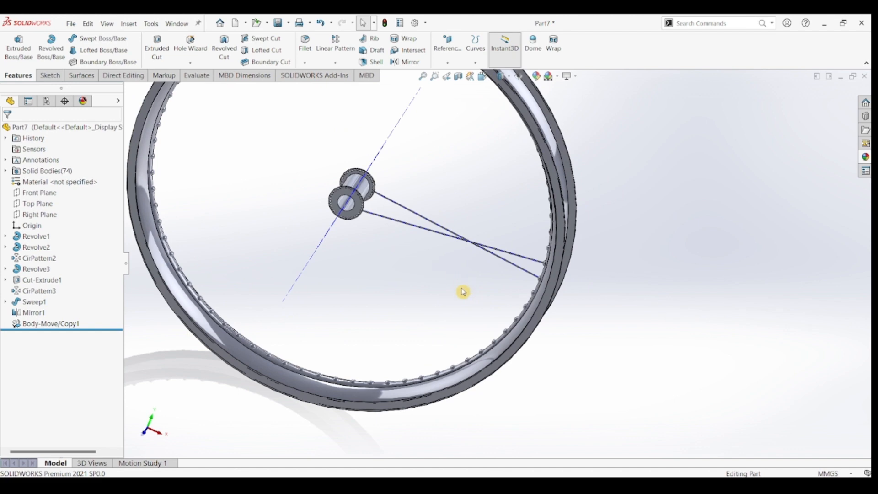
scroll(434, 259, up, 2)
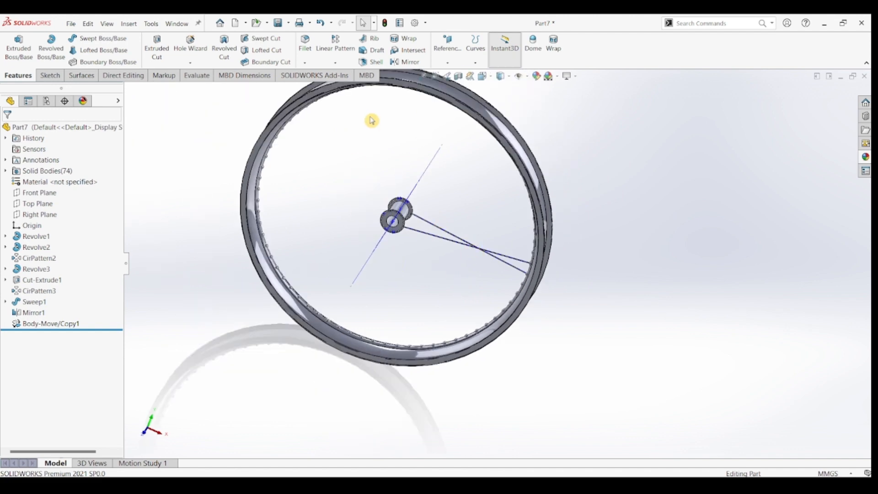
click(344, 66)
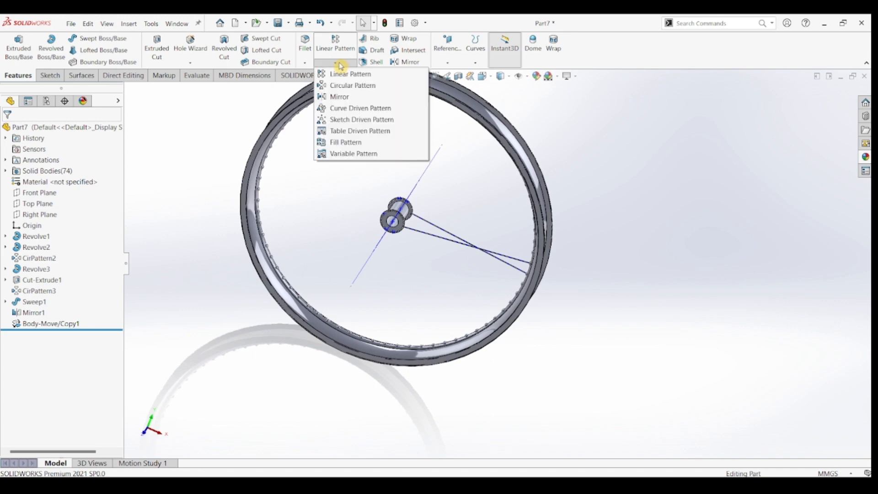
click(345, 84)
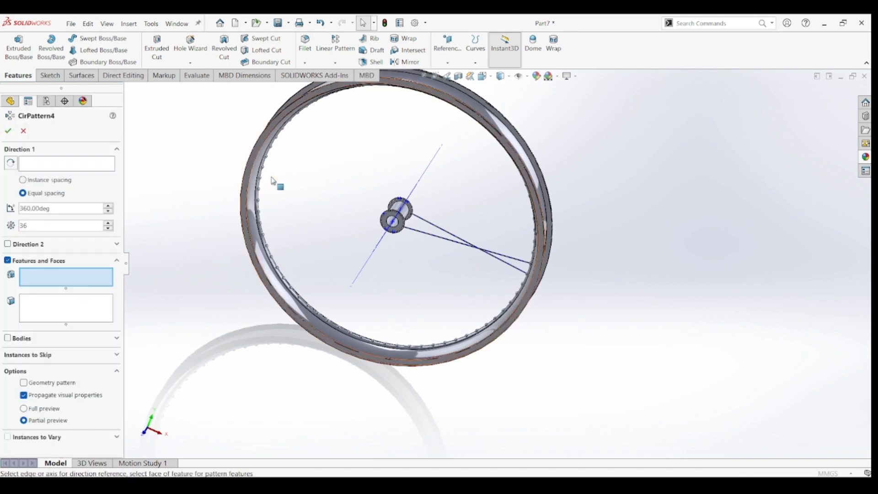
Try to select the swept spoke and the mirrored spoke as features for the circular pattern
scroll(430, 248, down, 4)
scroll(430, 247, down, 4)
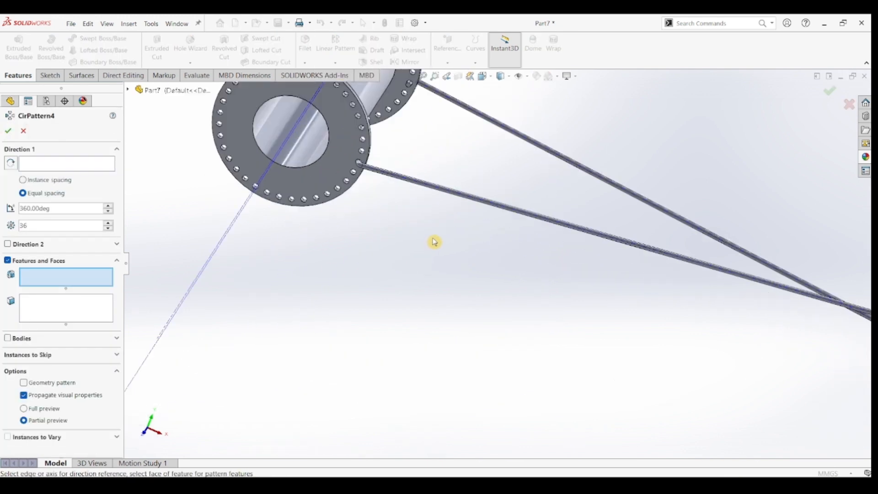
click(479, 151)
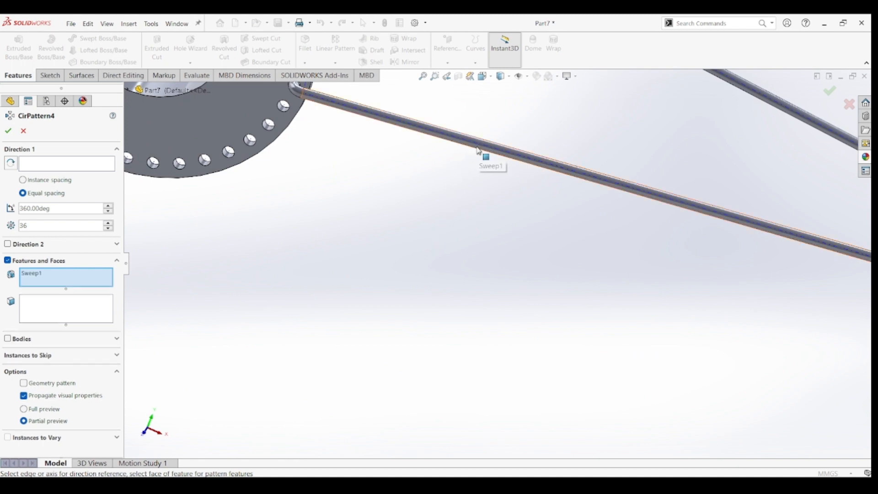
scroll(544, 148, up, 3)
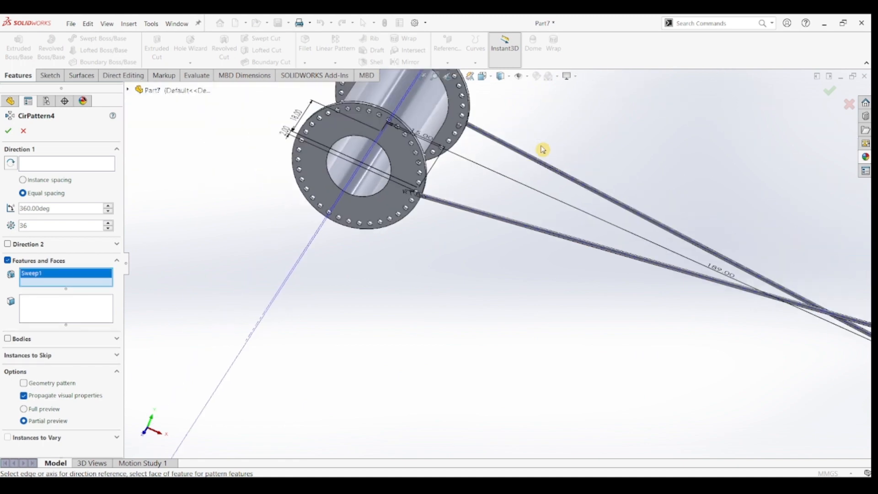
scroll(526, 186, down, 4)
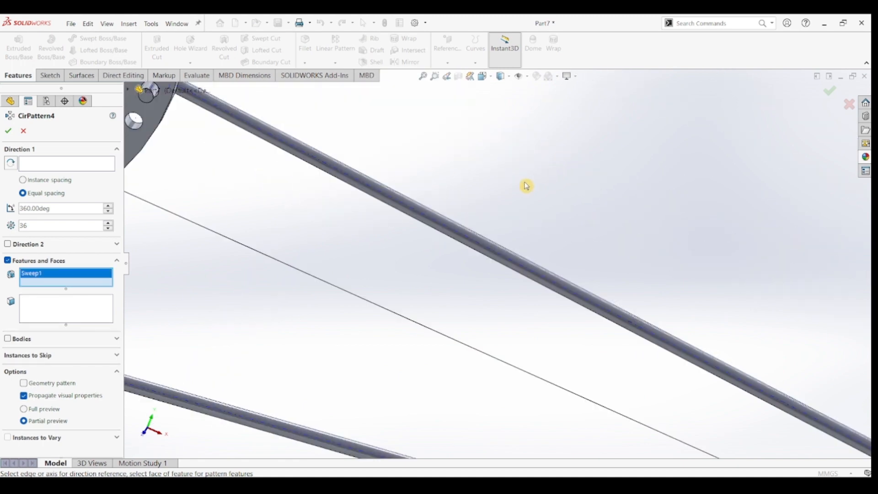
click(411, 212)
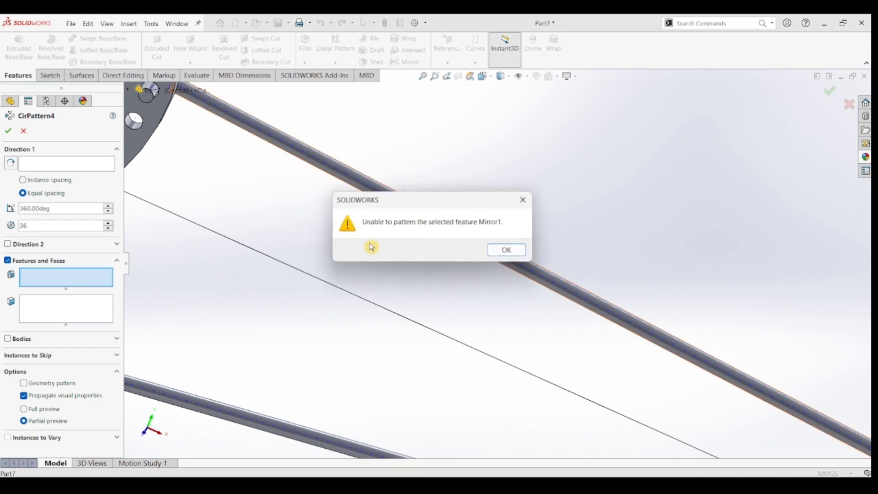
click(505, 250)
Switch the circular pattern from features to bodies and select the mirrored and the rotated spoke bodies
click(7, 261)
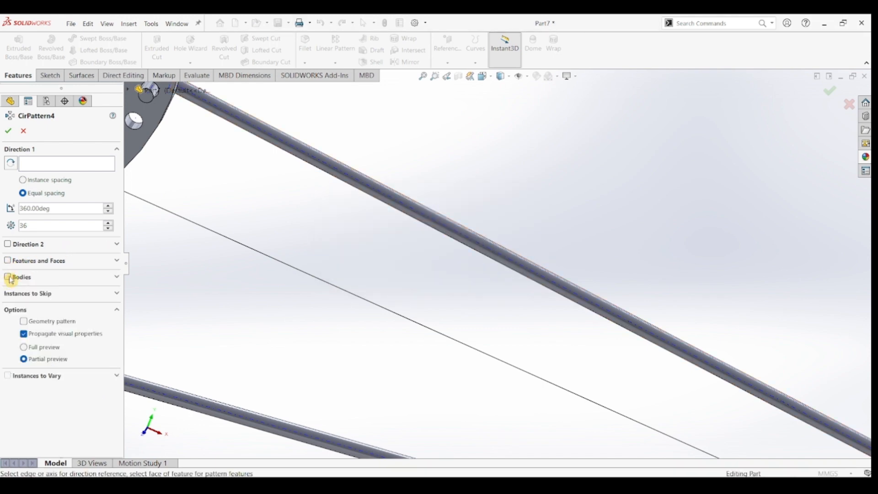
click(8, 277)
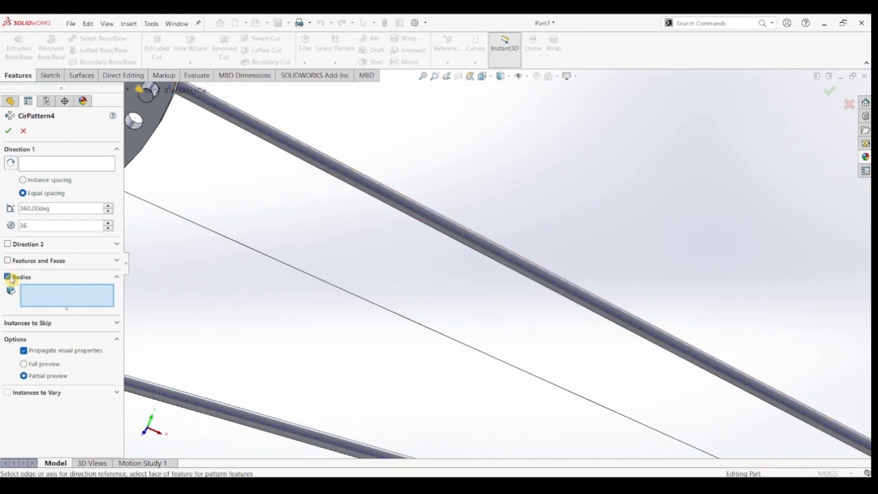
click(441, 234)
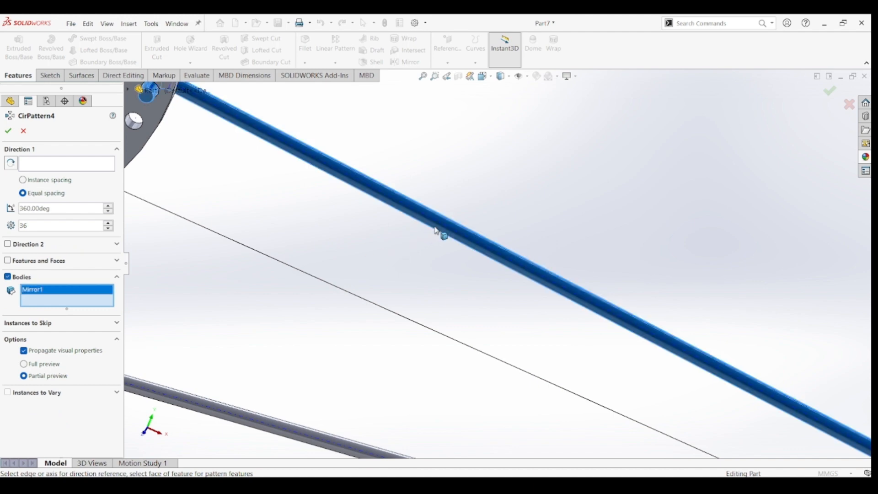
click(232, 414)
scroll(324, 289, up, 5)
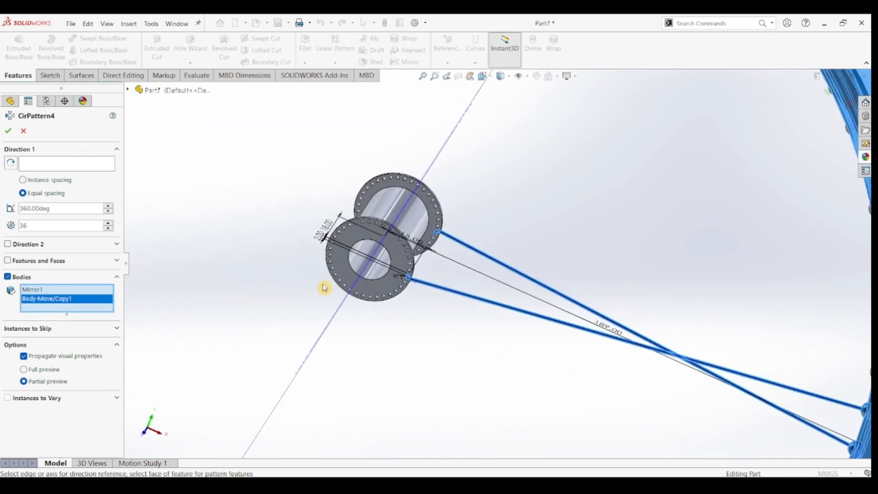
Pattern both spoke bodies around the hub's central axis with 36 equally spaced instances over 360 degrees
click(29, 169)
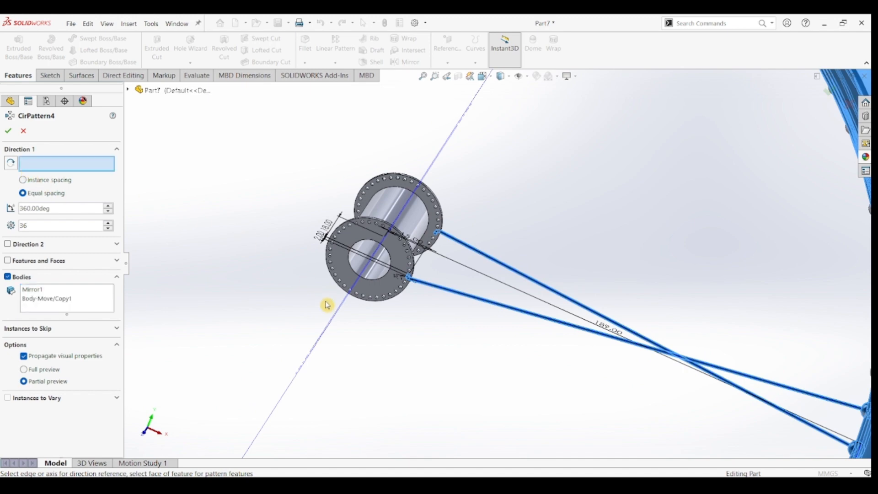
click(337, 319)
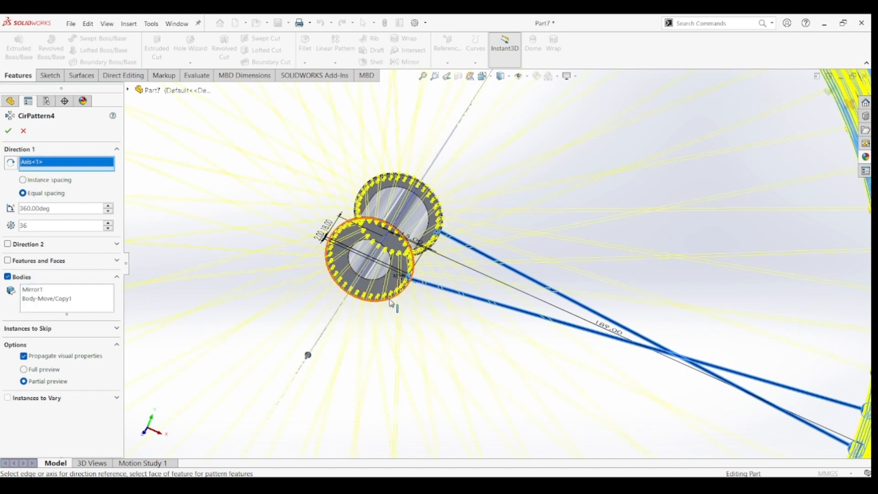
scroll(392, 304, up, 5)
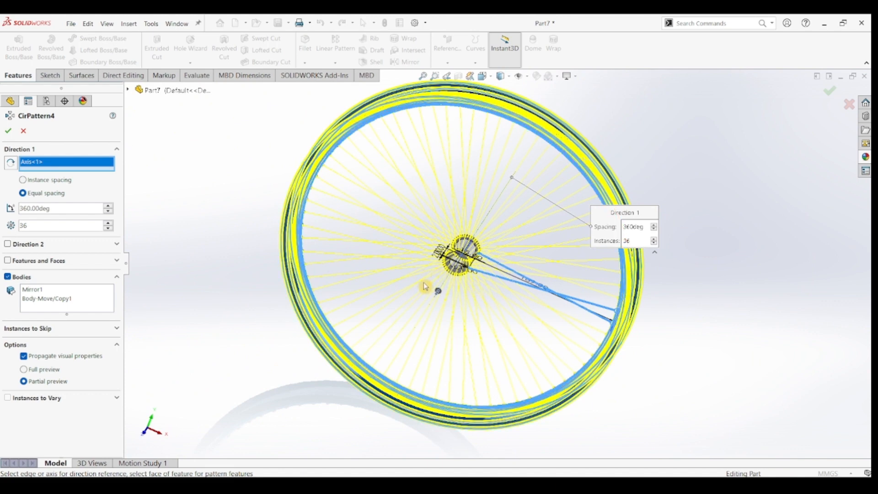
middle_drag(446, 258, 457, 253)
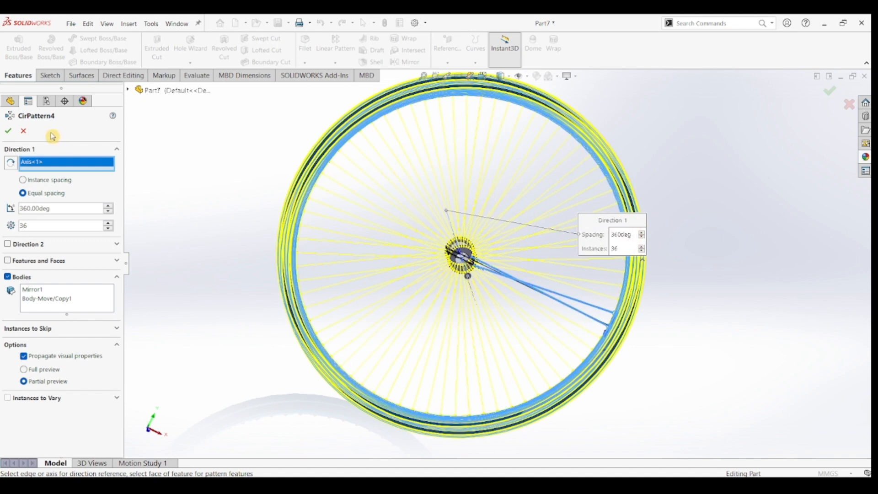
click(9, 134)
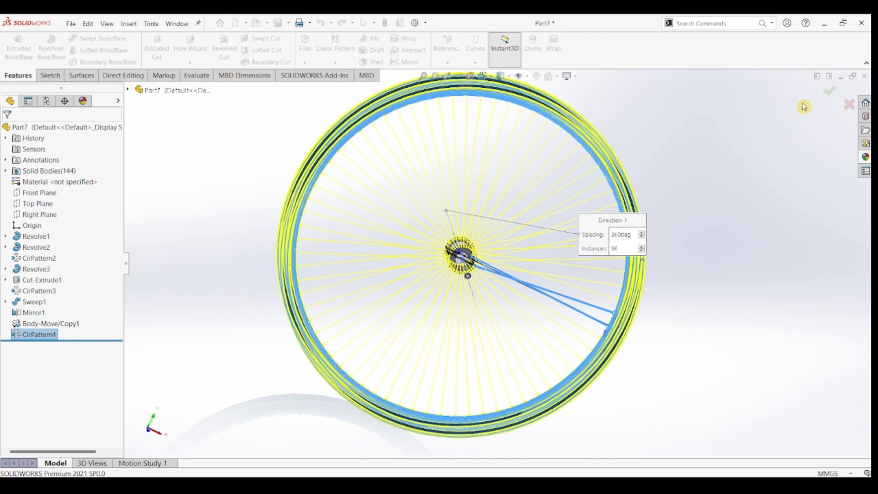
click(827, 94)
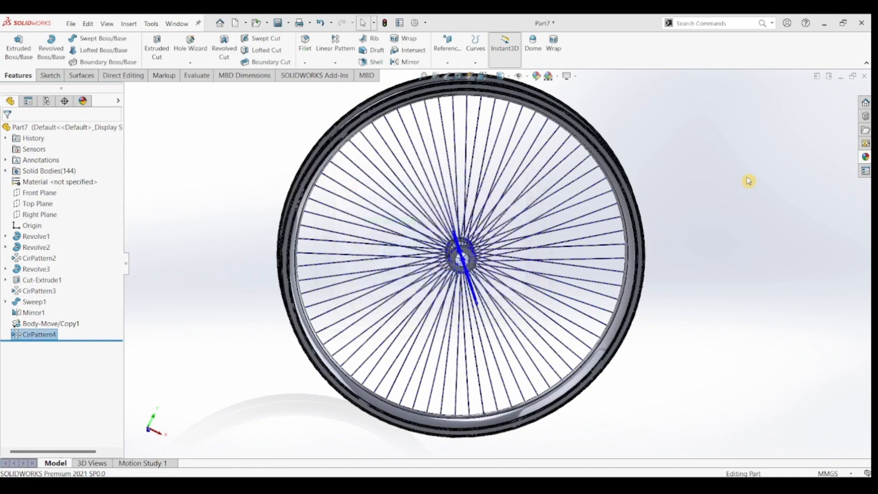
Show the wheel in the isometric view and hide the temporary axes
click(717, 182)
key(ctrl+7)
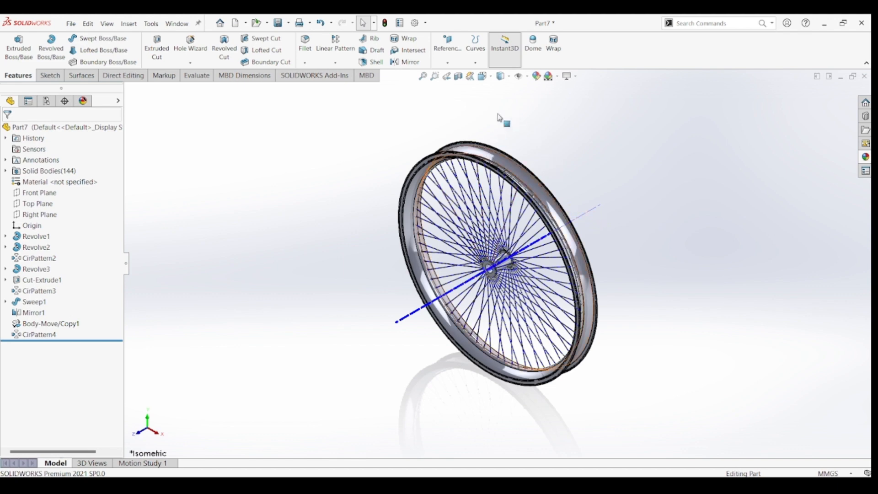
click(527, 77)
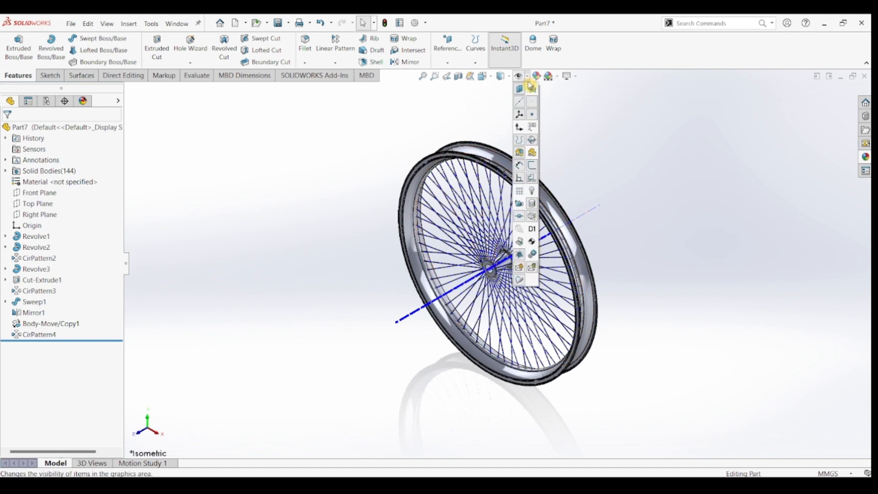
click(533, 101)
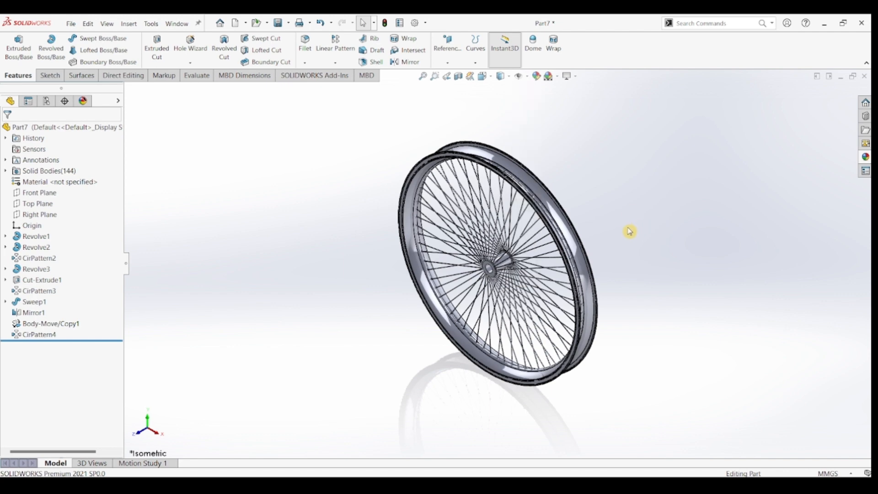
Apply the polished steel appearance to the whole wheel part
click(866, 158)
click(783, 268)
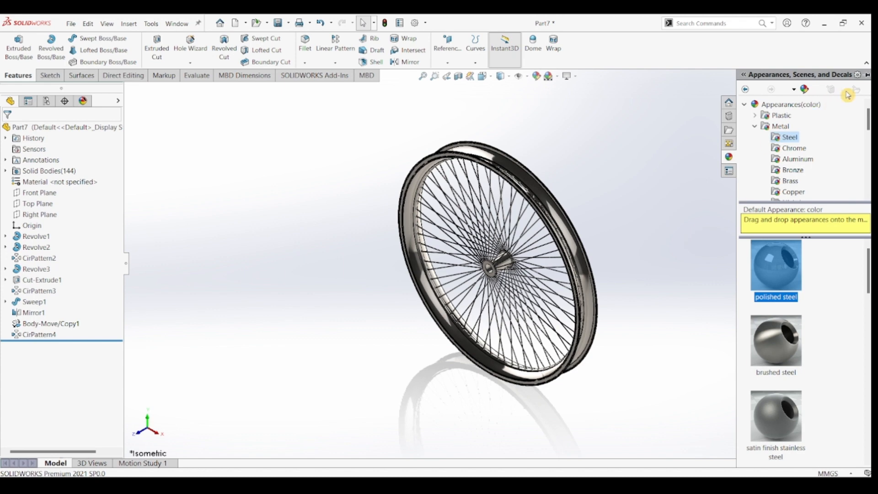
middle_drag(623, 198, 639, 188)
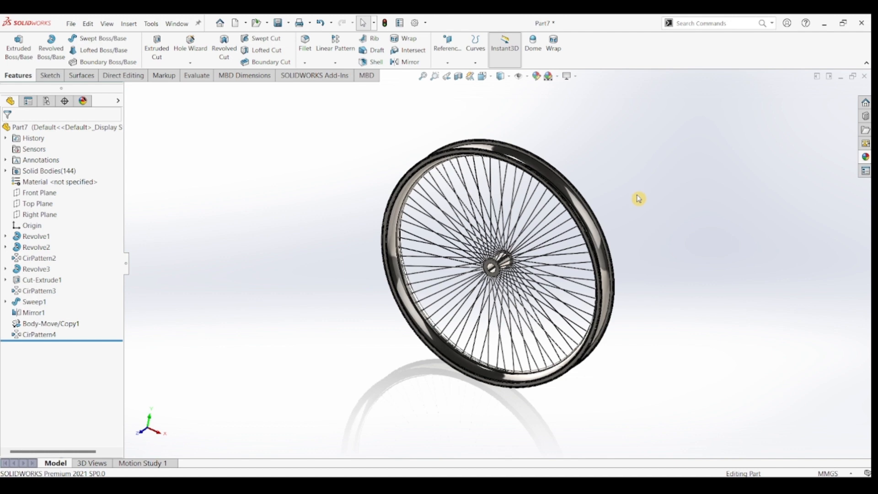
mouse_move(639, 198)
middle_down()
mouse_move(611, 196)
mouse_move(641, 186)
middle_up()
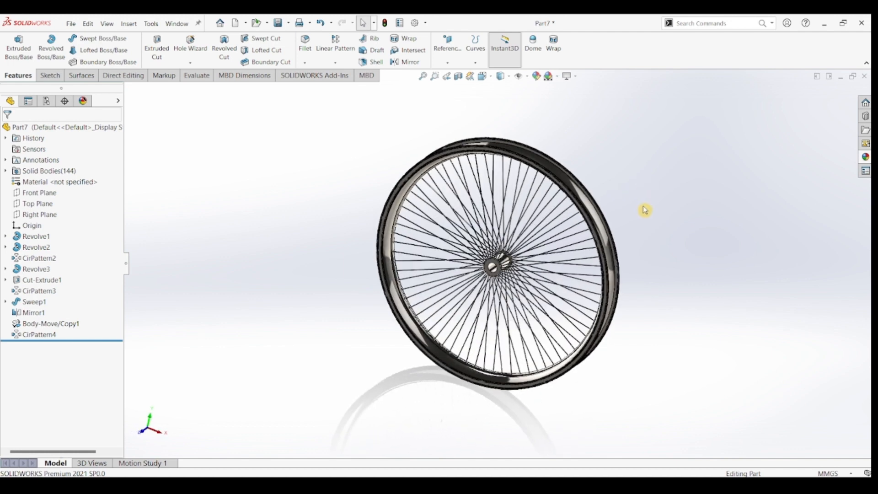
scroll(644, 210, down, 5)
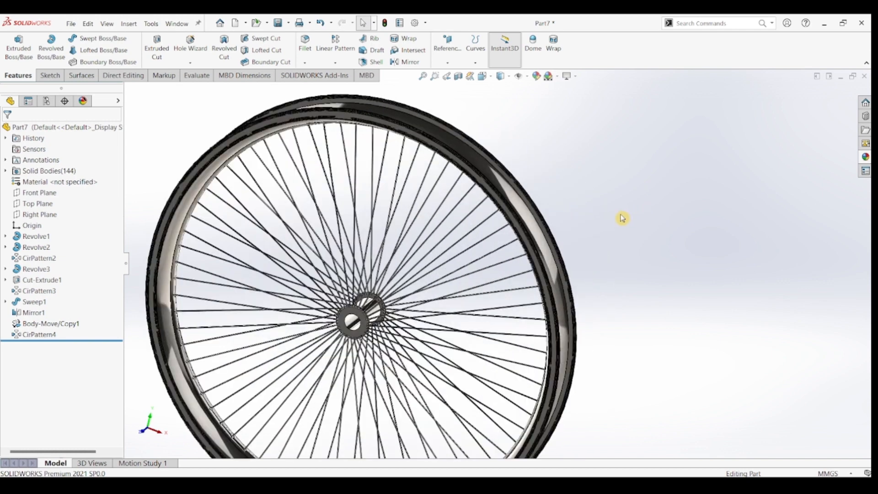
scroll(623, 218, up, 3)
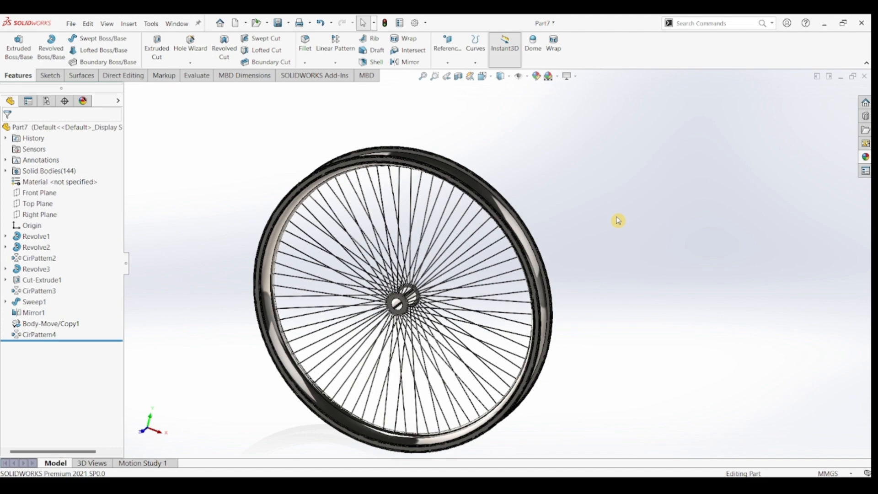
middle_drag(618, 221, 556, 390)
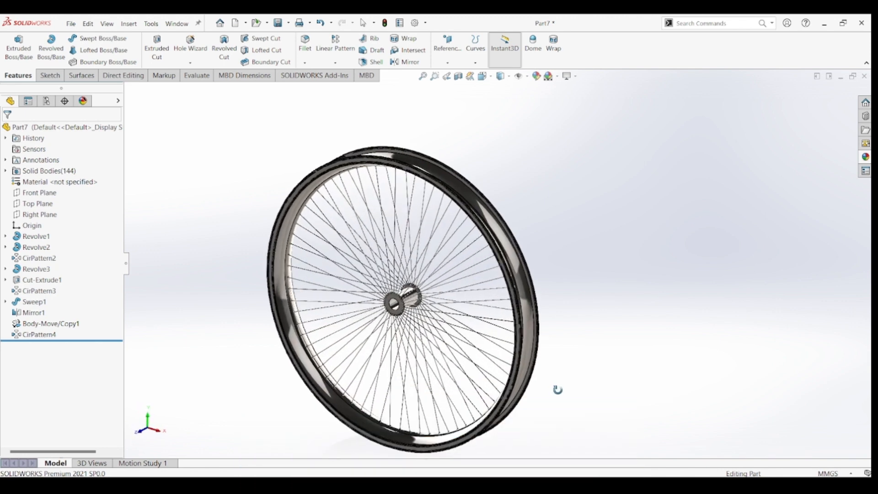
scroll(569, 393, up, 1)
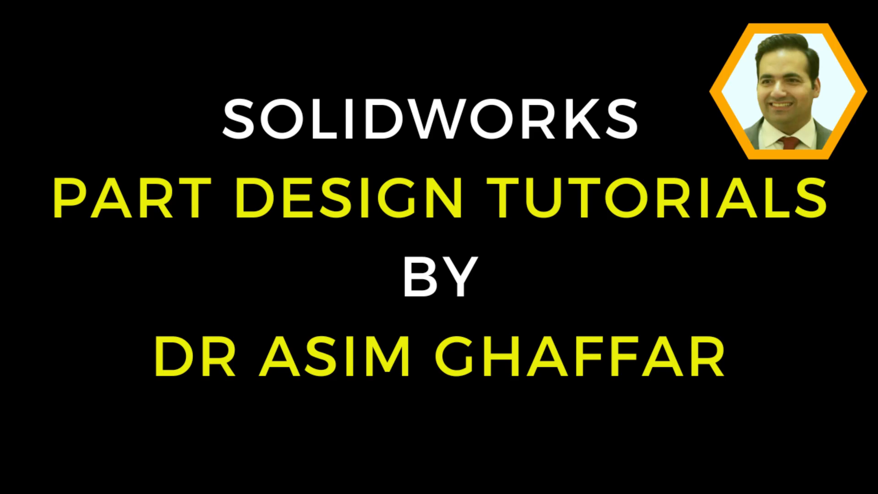